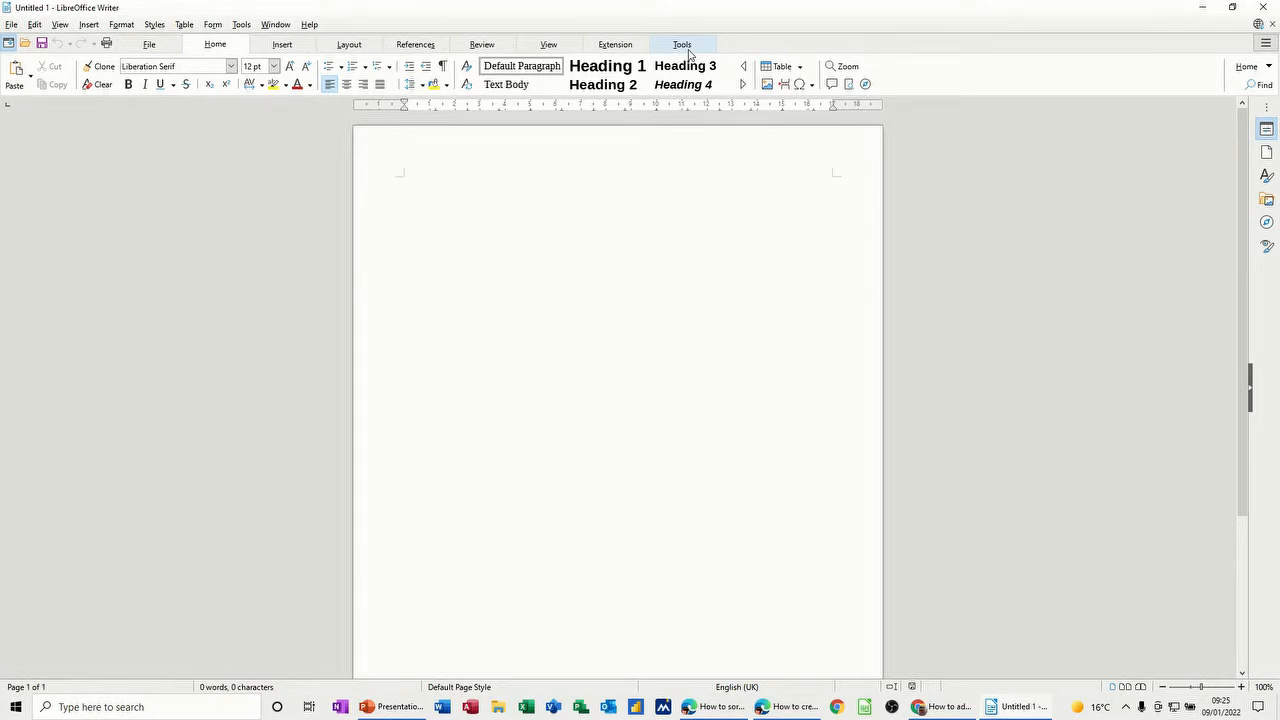
Start the Mail Merge Wizard for a letter based on the current document and go to the address block stage
left_click(684, 47)
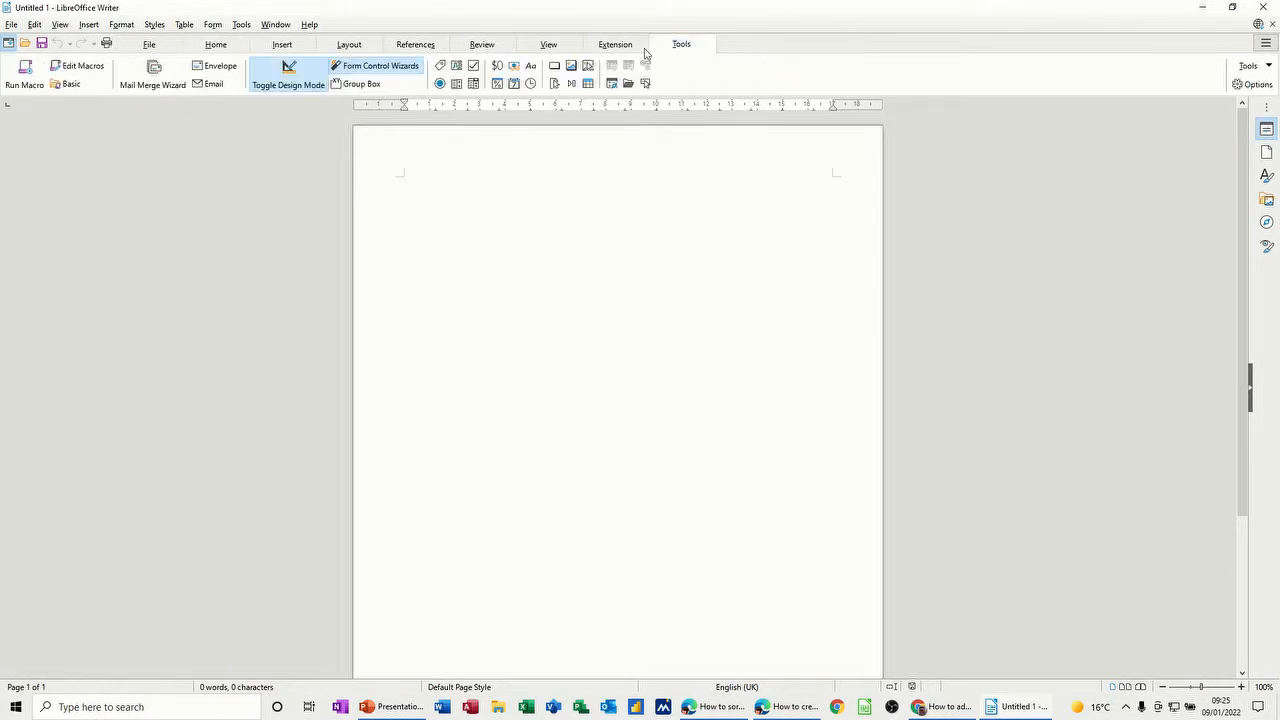
left_click(153, 72)
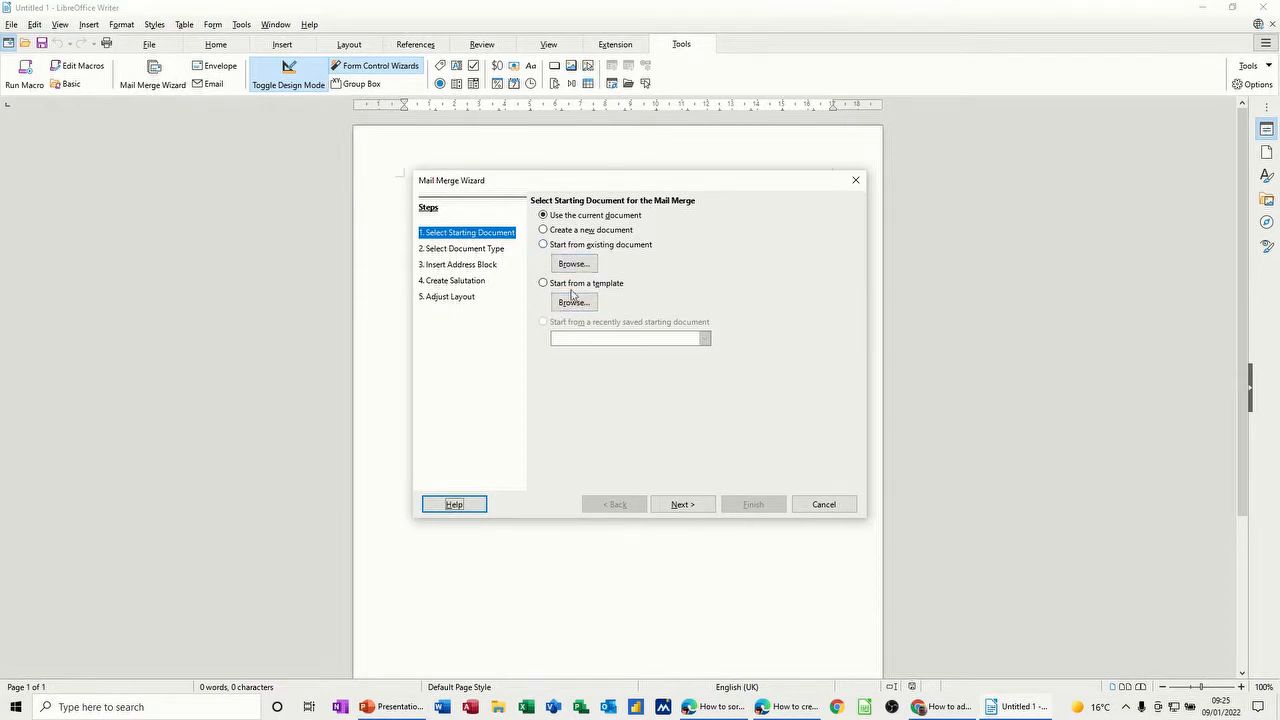
left_click(462, 254)
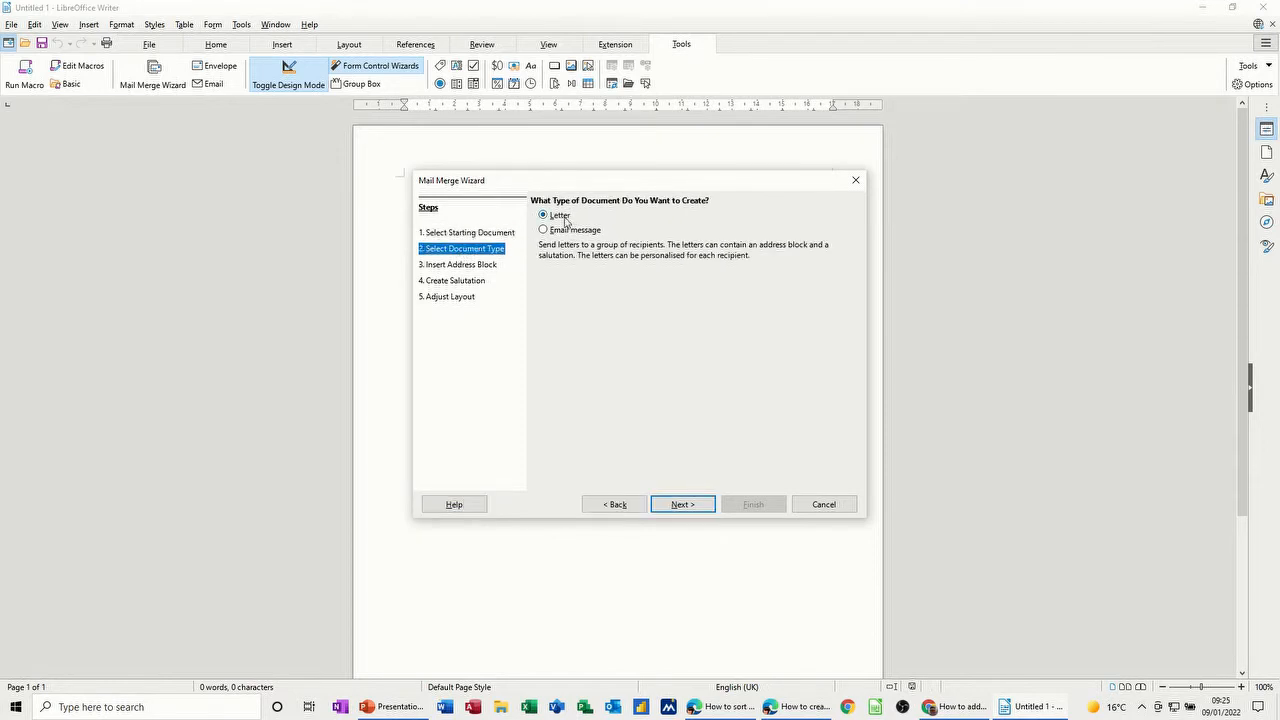
left_click(456, 266)
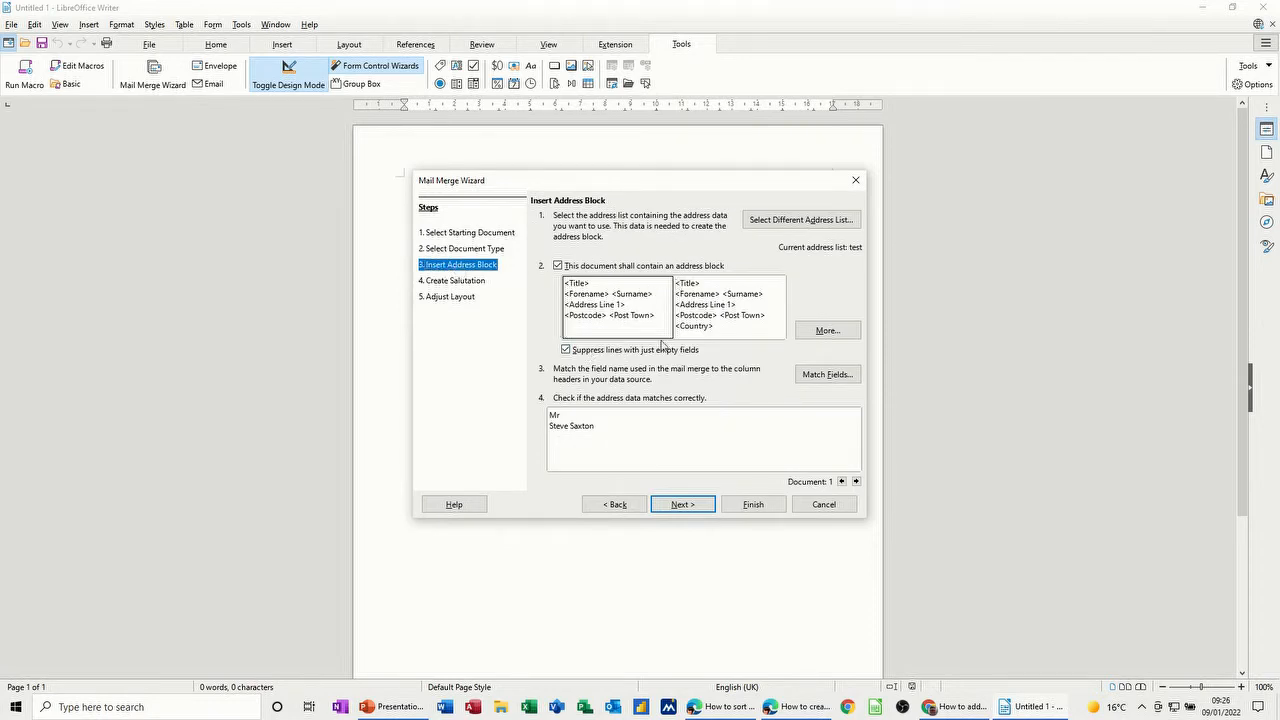
Remove the existing "test" address list from the mail merge recipient sources
left_click(797, 222)
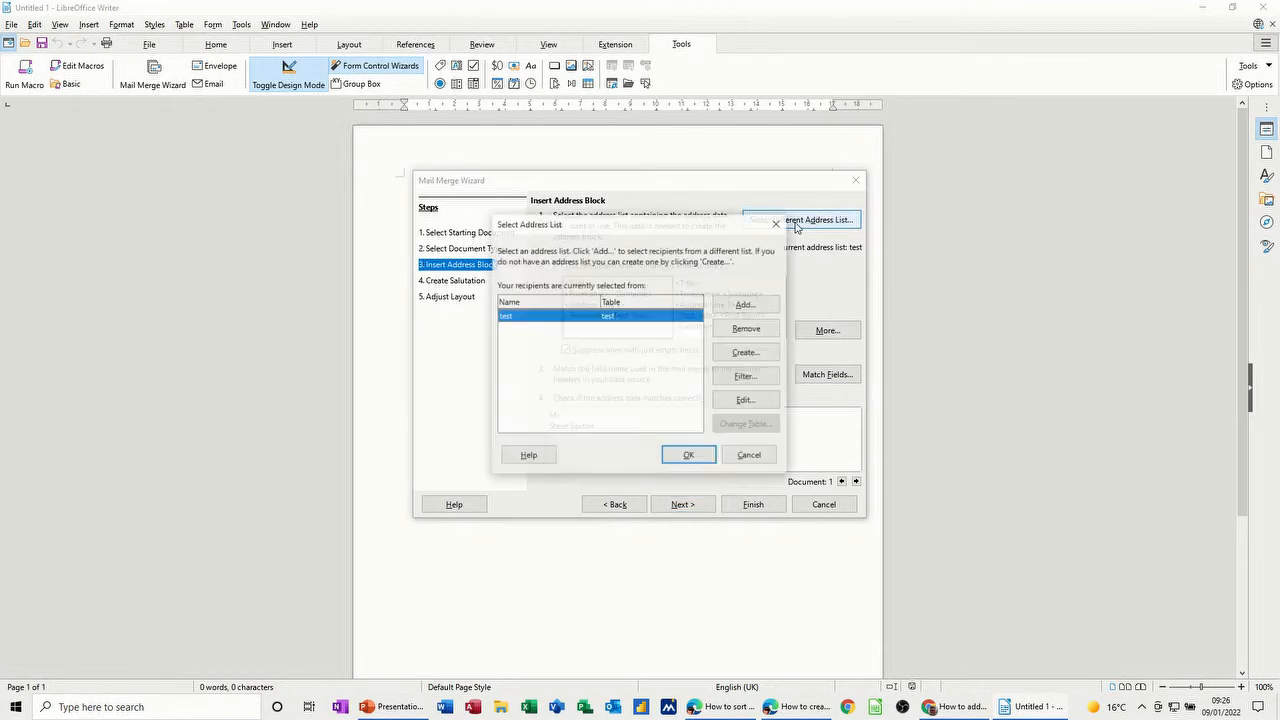
left_click(743, 332)
left_click(646, 373)
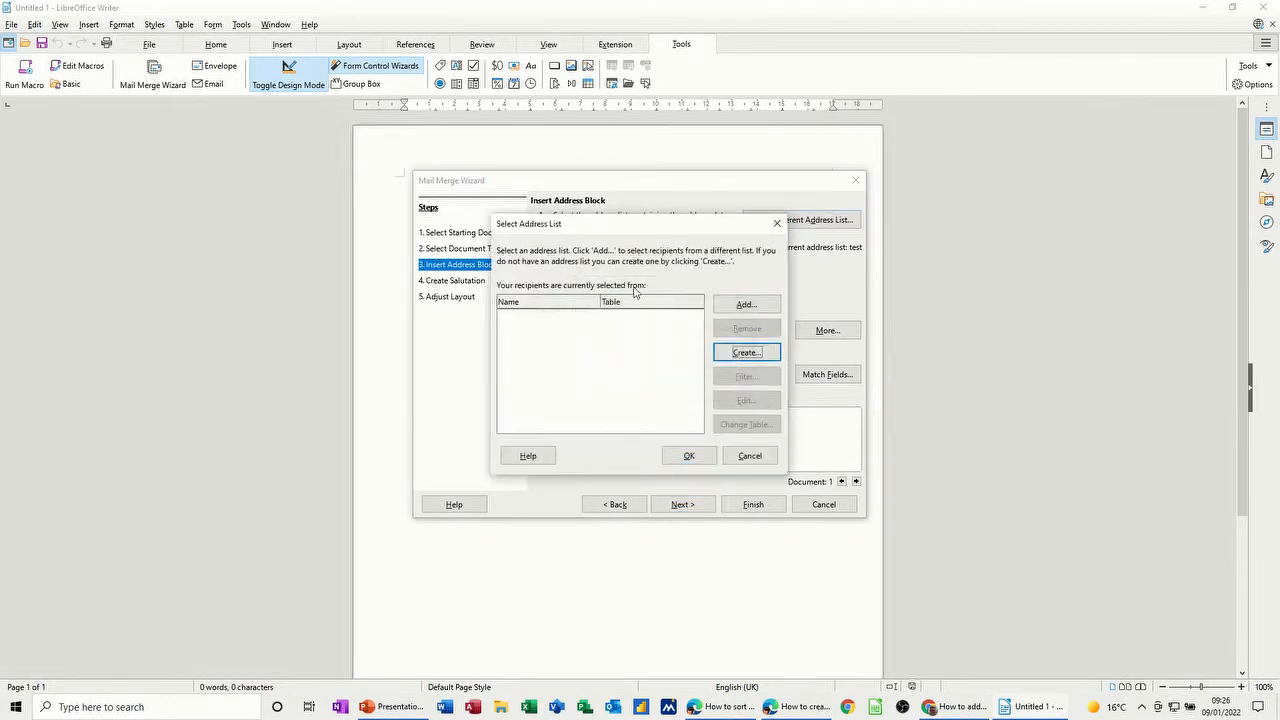
Create a new address list and delete the Telephone private and Gender fields from its elements
left_click(747, 354)
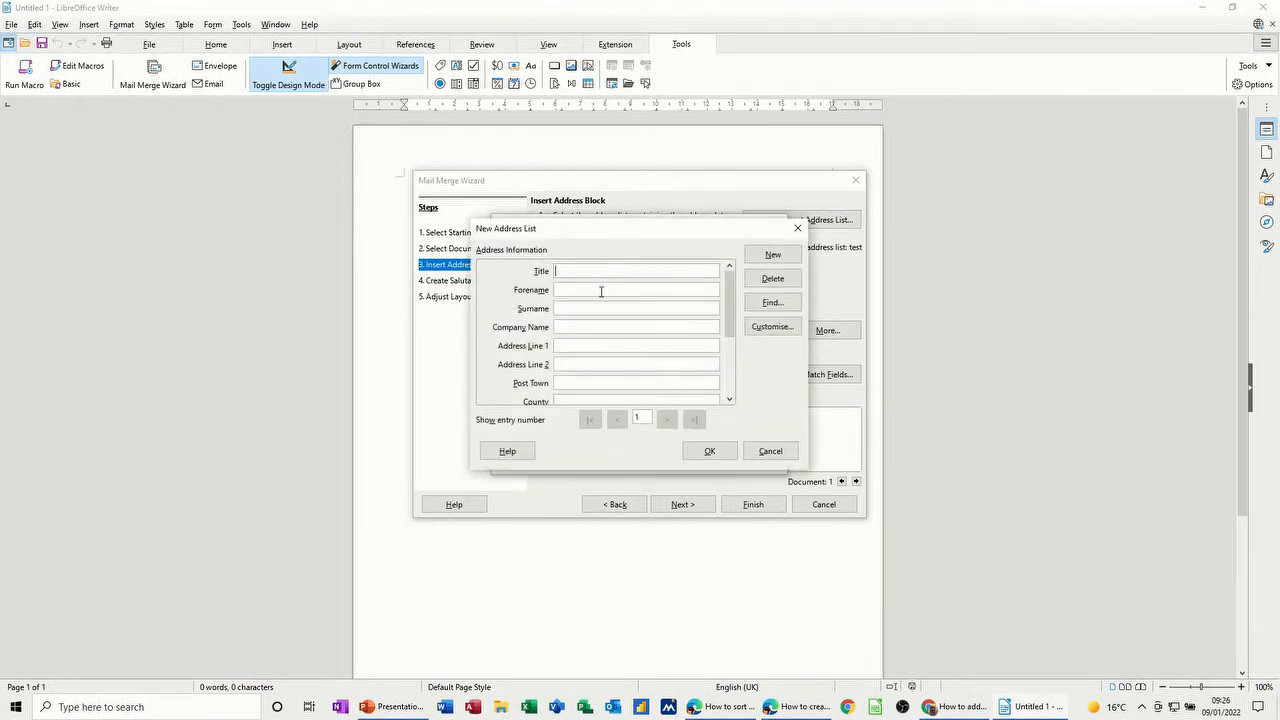
scroll(518, 305, "down", 1)
scroll(515, 340, "down", 3)
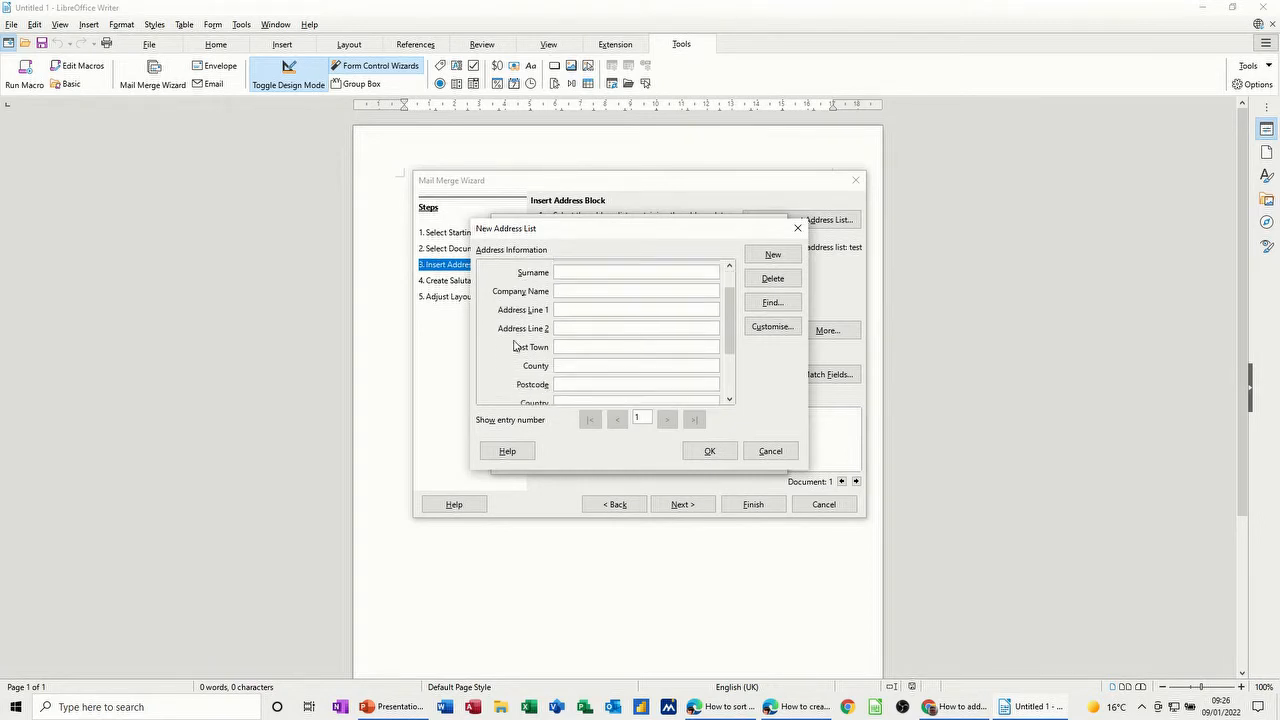
left_click(760, 328)
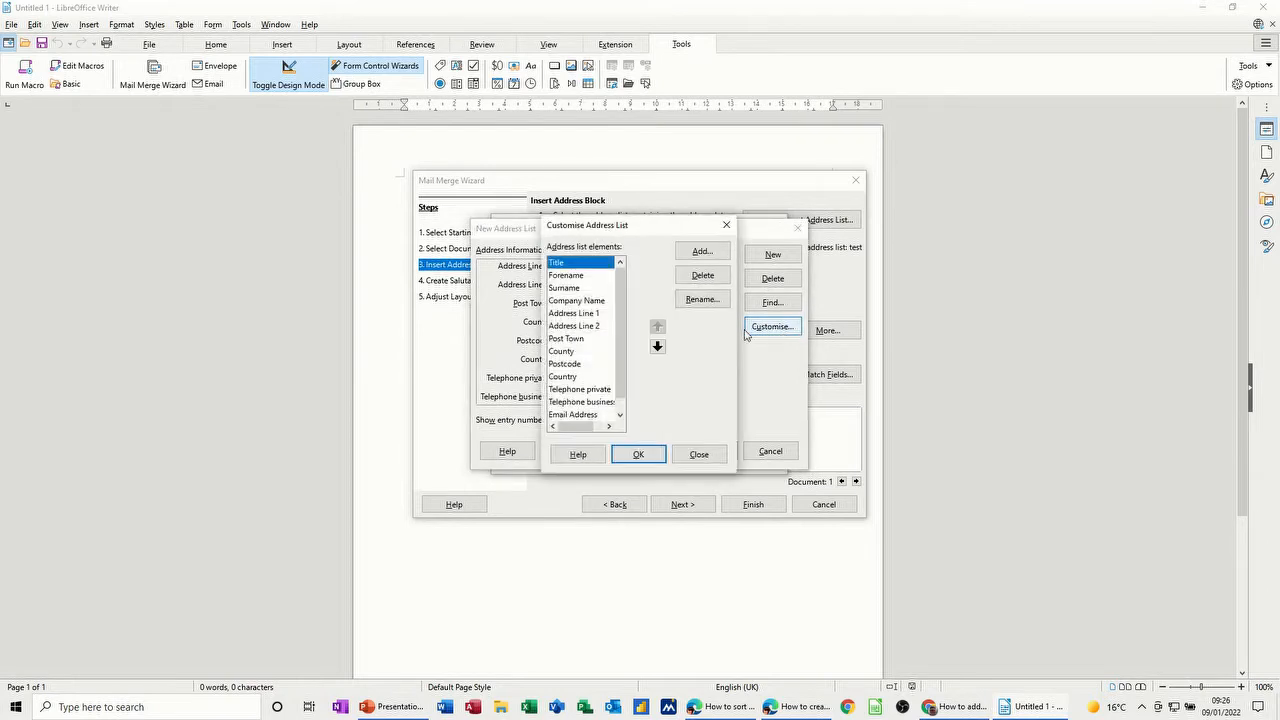
left_click(594, 391)
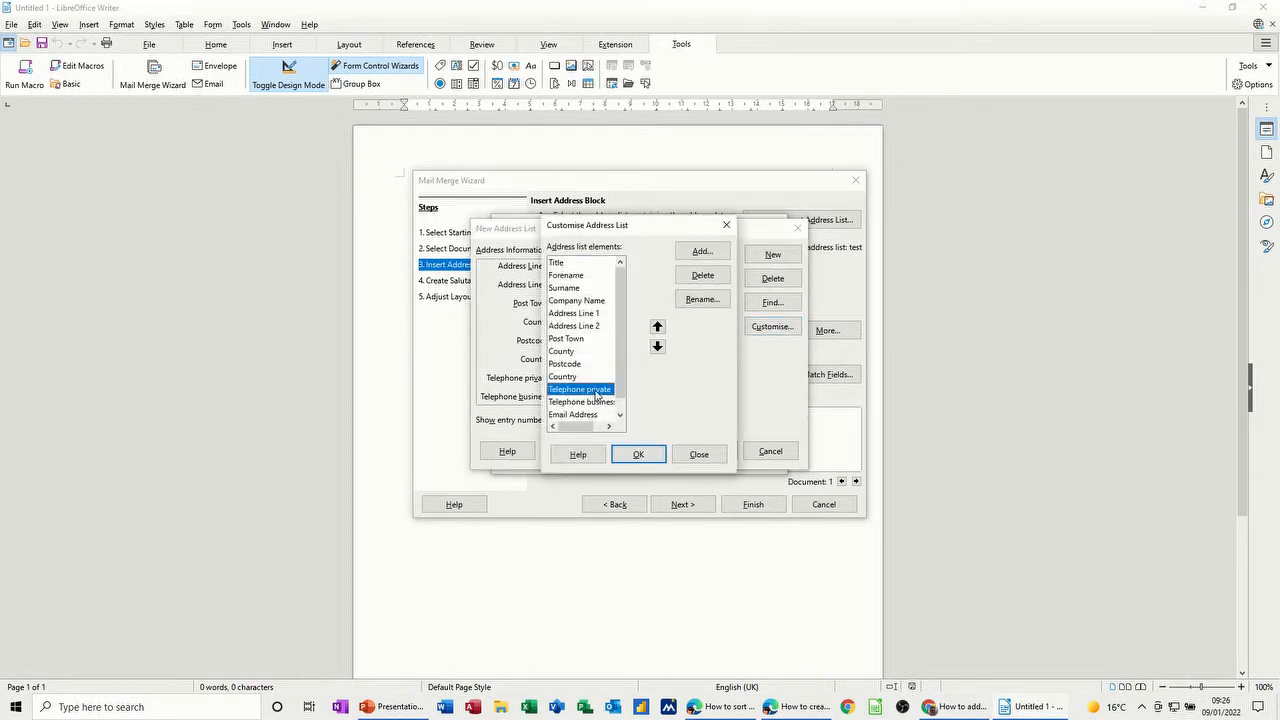
left_click(690, 281)
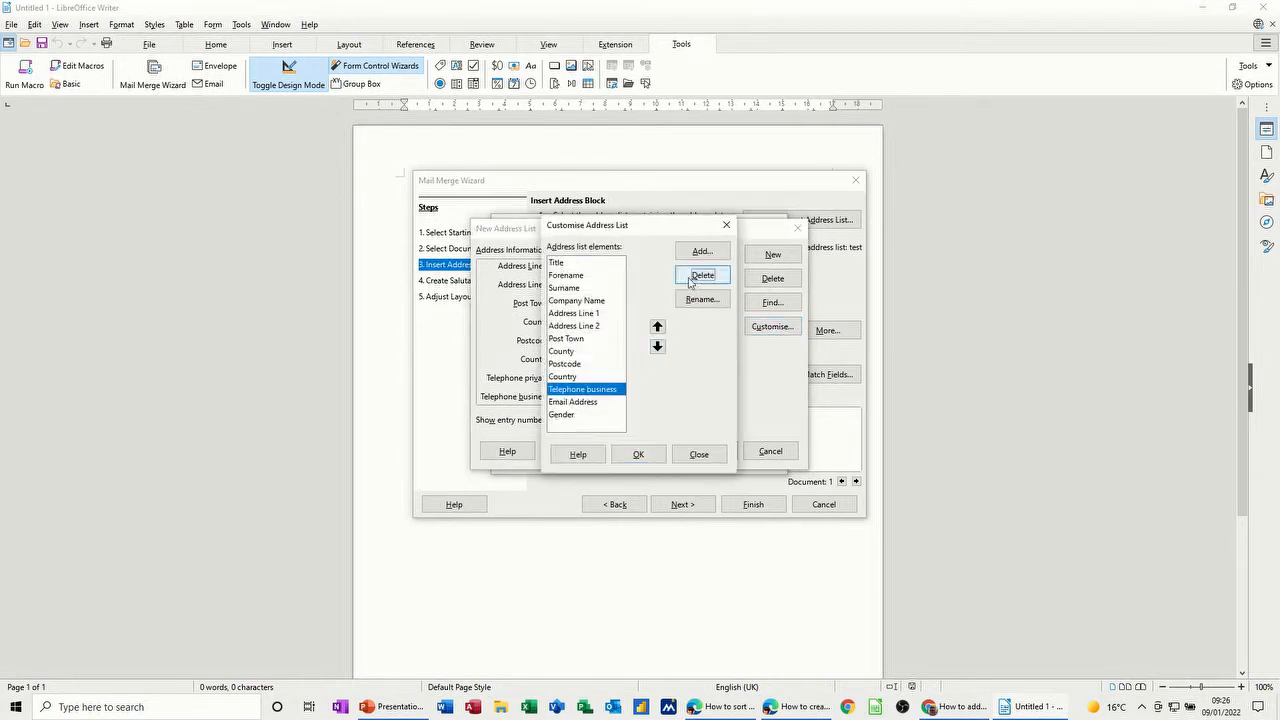
left_click(580, 414)
left_click(702, 275)
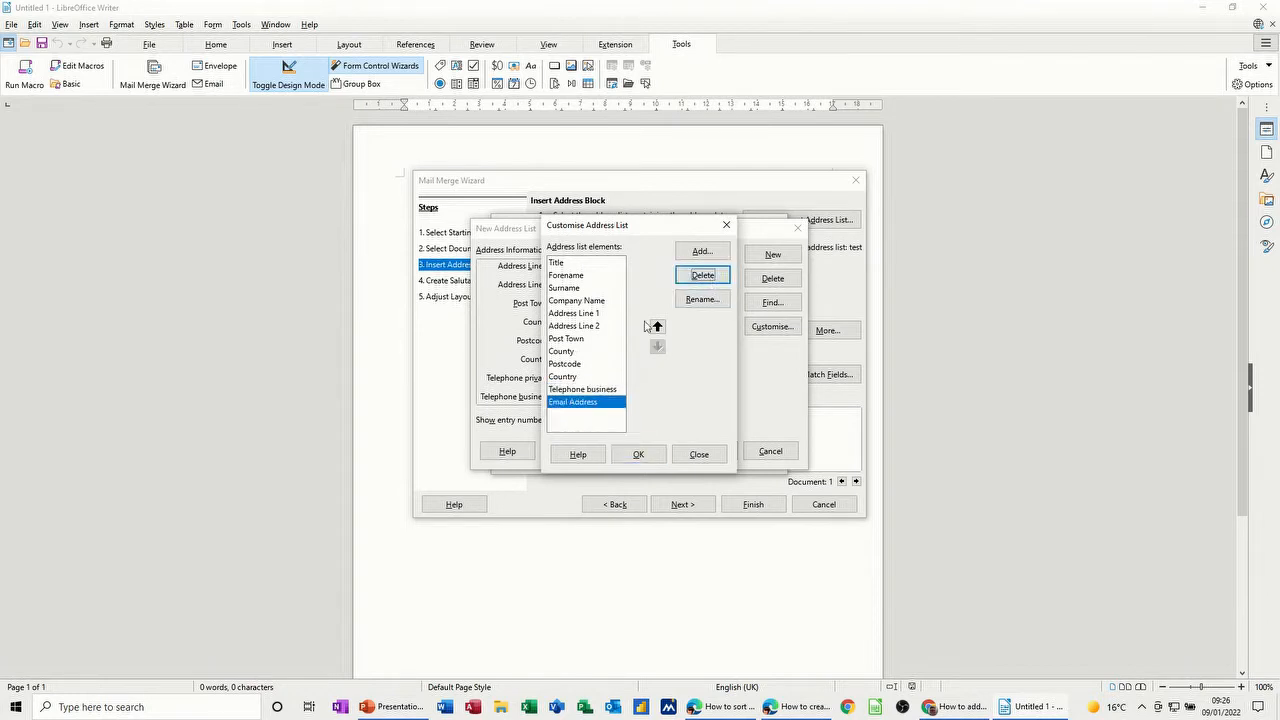
Delete the Country, Address Line 2 and Telephone business fields and apply the customised address list
left_click(589, 377)
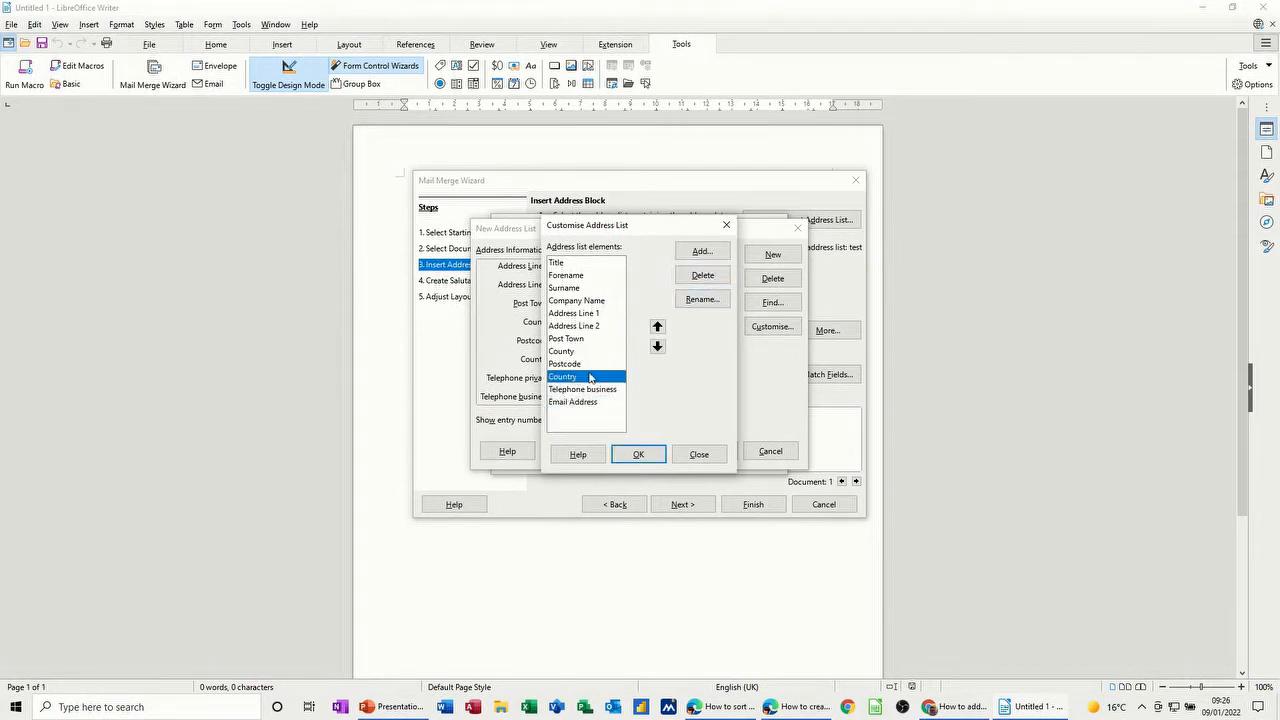
left_click(702, 275)
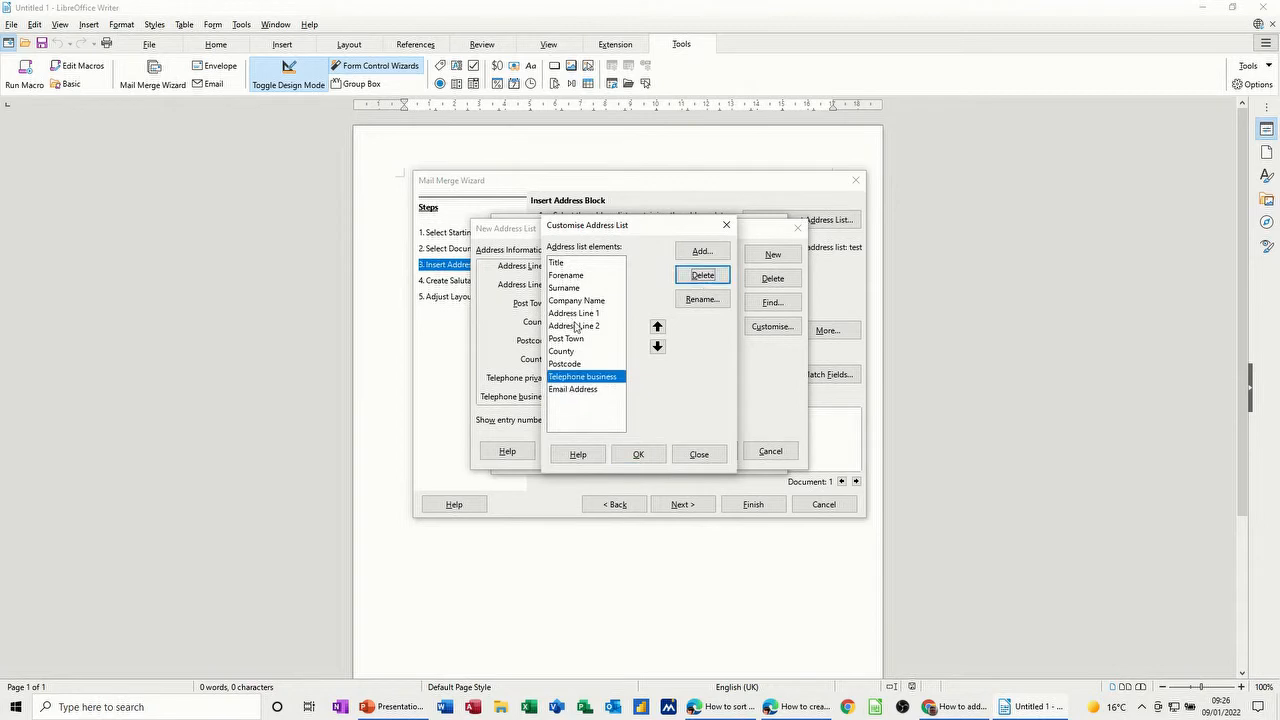
left_click(570, 326)
left_click(702, 276)
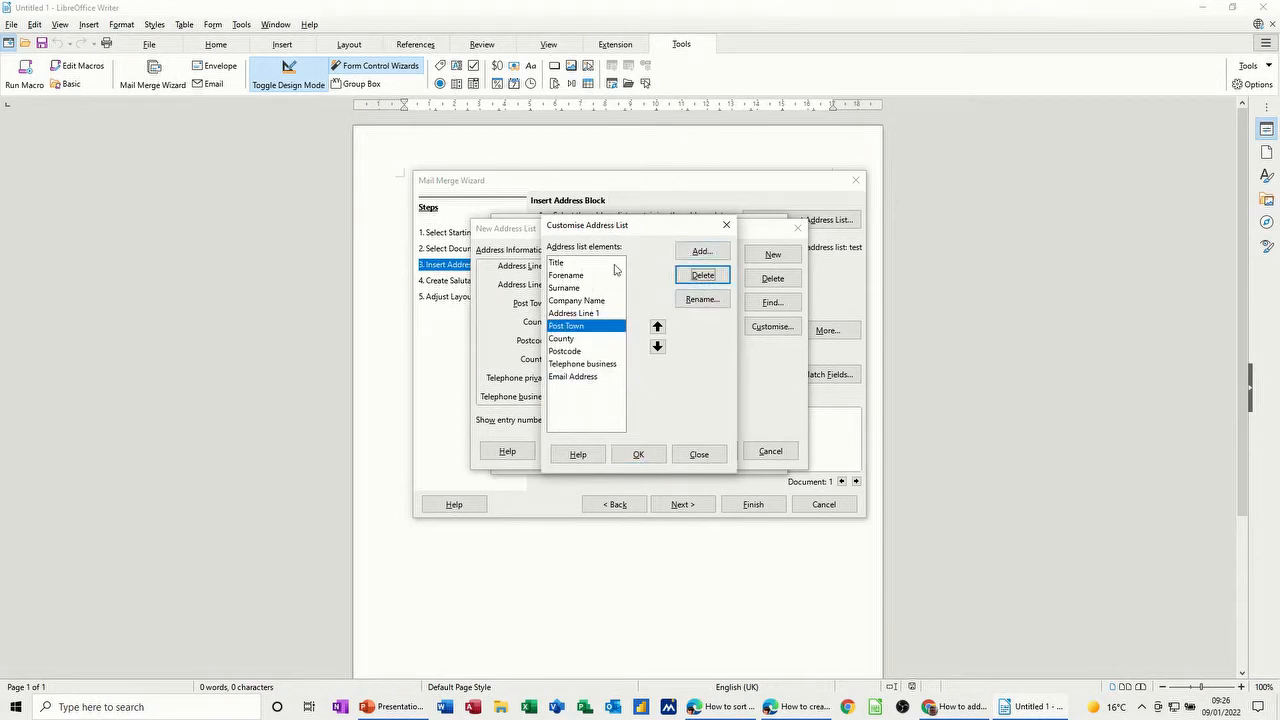
left_click(585, 365)
left_click(689, 279)
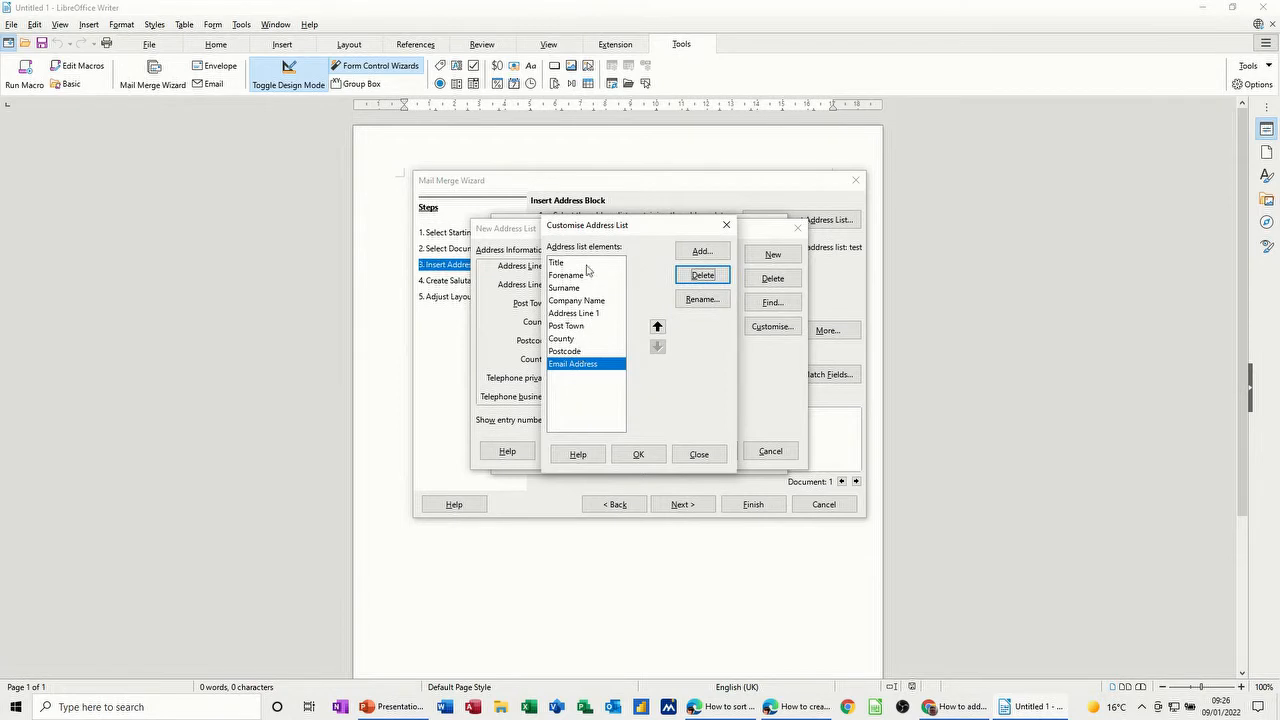
left_click(636, 456)
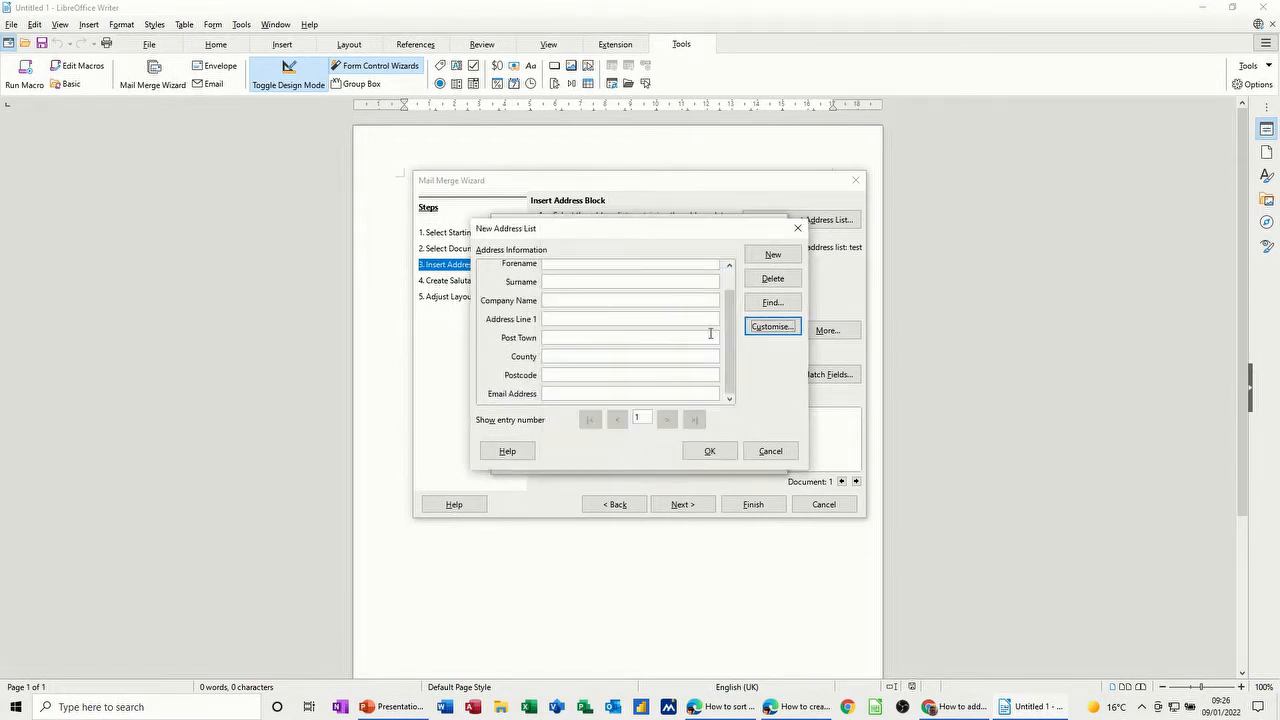
Fill in the first recipient with title Mr, full name, company ITs Easy, and the postal address with postcode
scroll(728, 337, "up", 1)
left_click(562, 271)
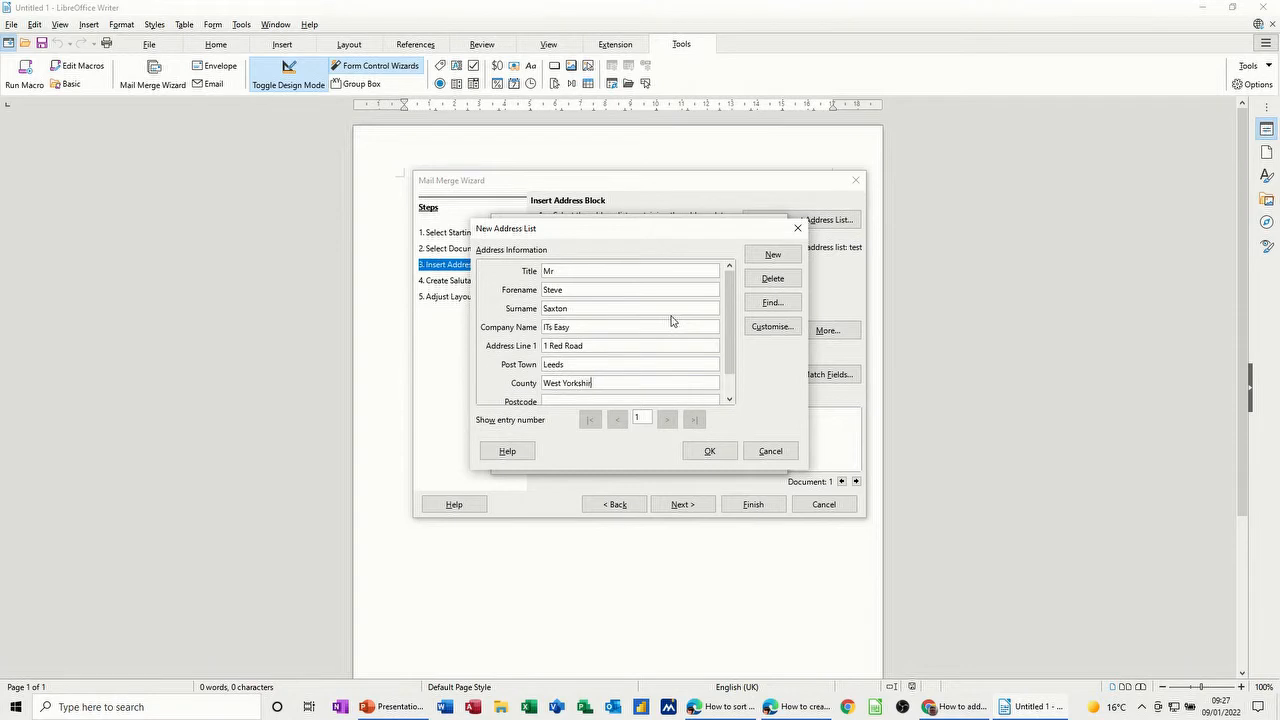
key("Tab")
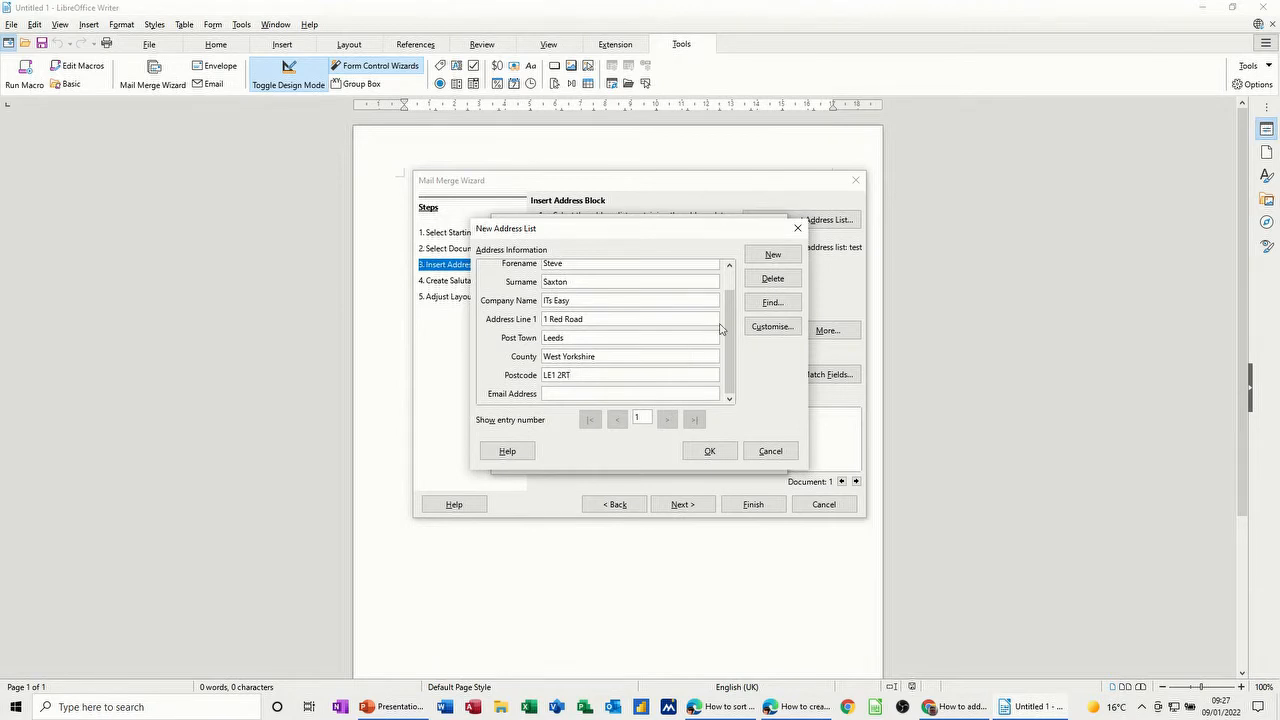
Add a second recipient with title Mrs, full name, and postal address with postcode, leaving the company name empty
left_click(770, 255)
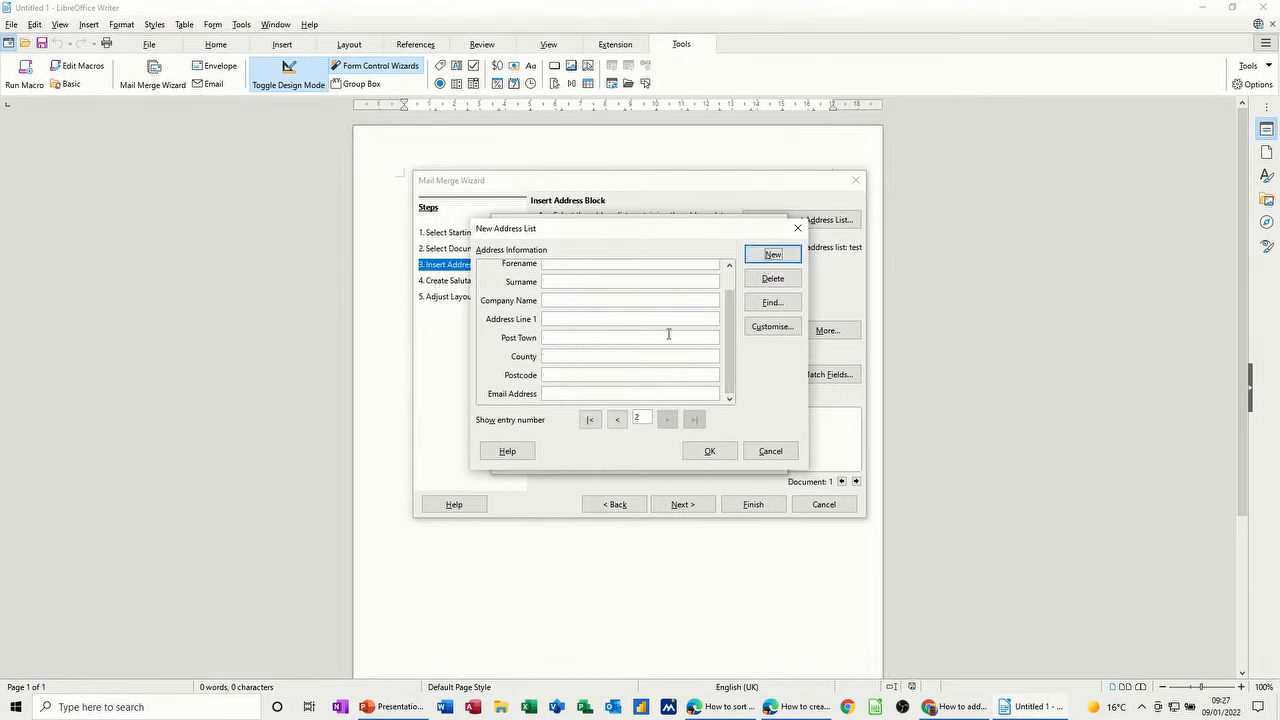
scroll(610, 310, "up", 1)
left_click(580, 272)
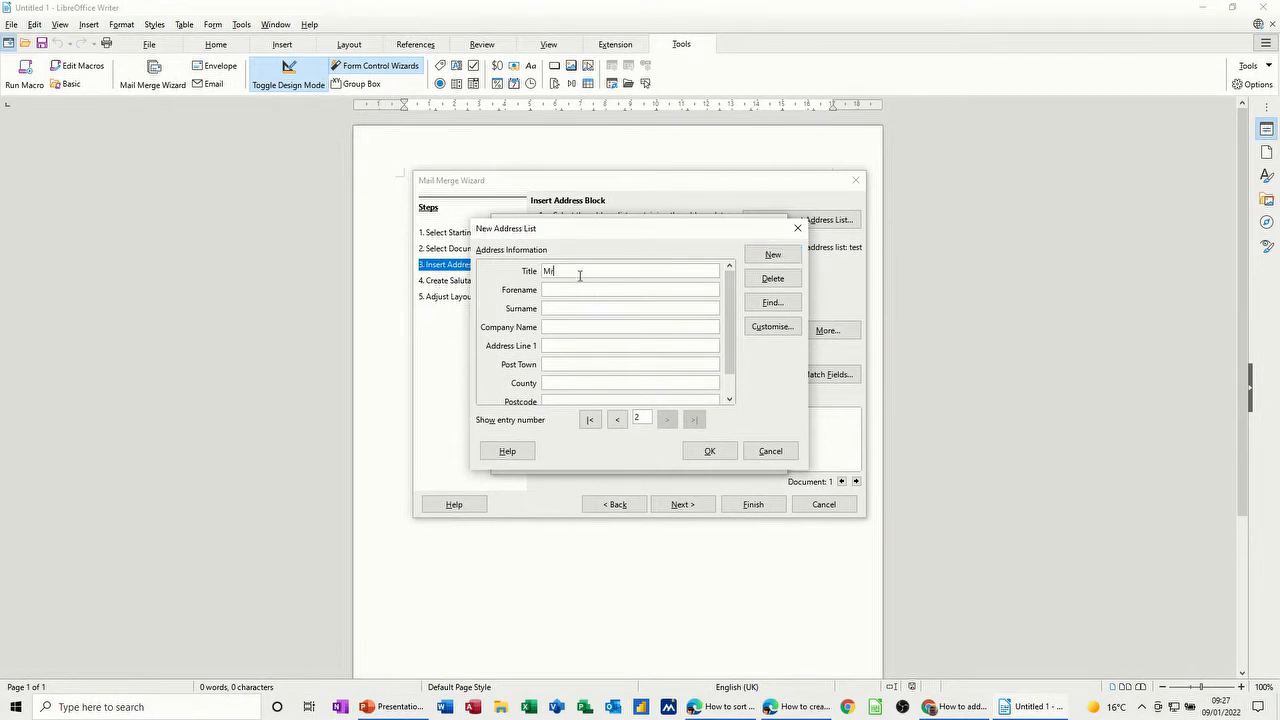
type("hire")
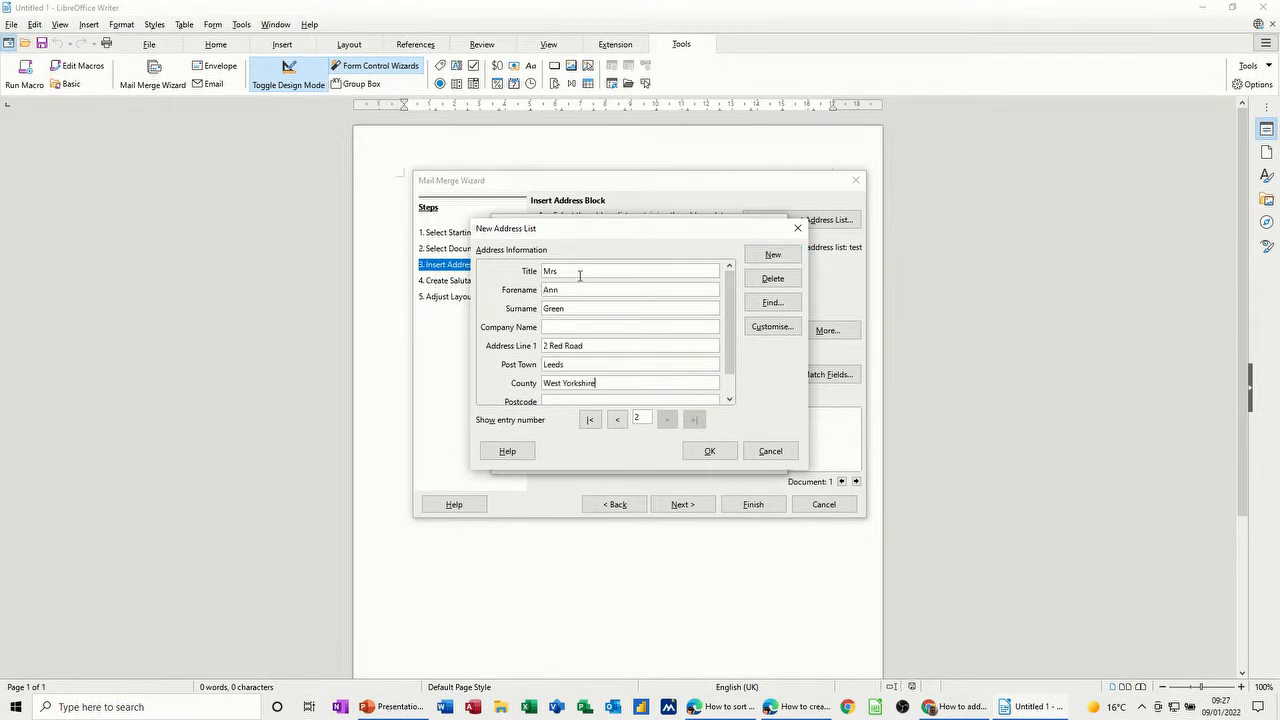
key("Tab")
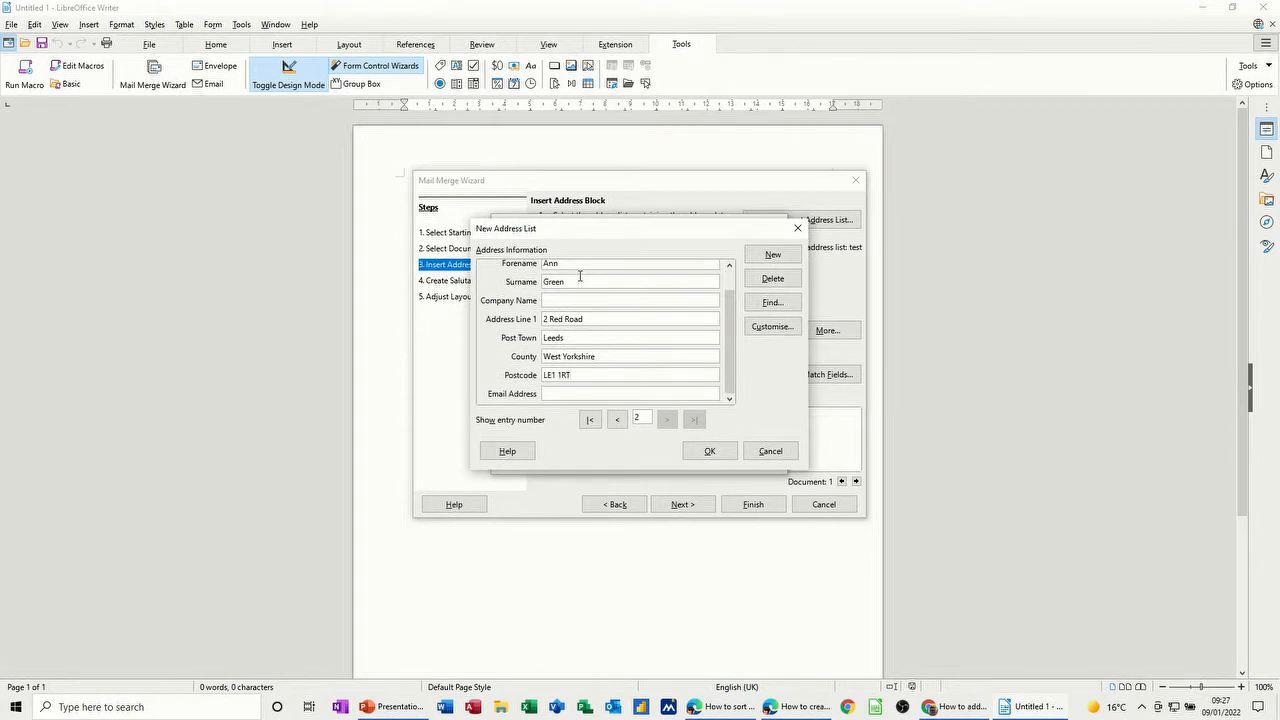
Save the new address list as "leeds" and use it as the recipient source for the merge
left_click(708, 452)
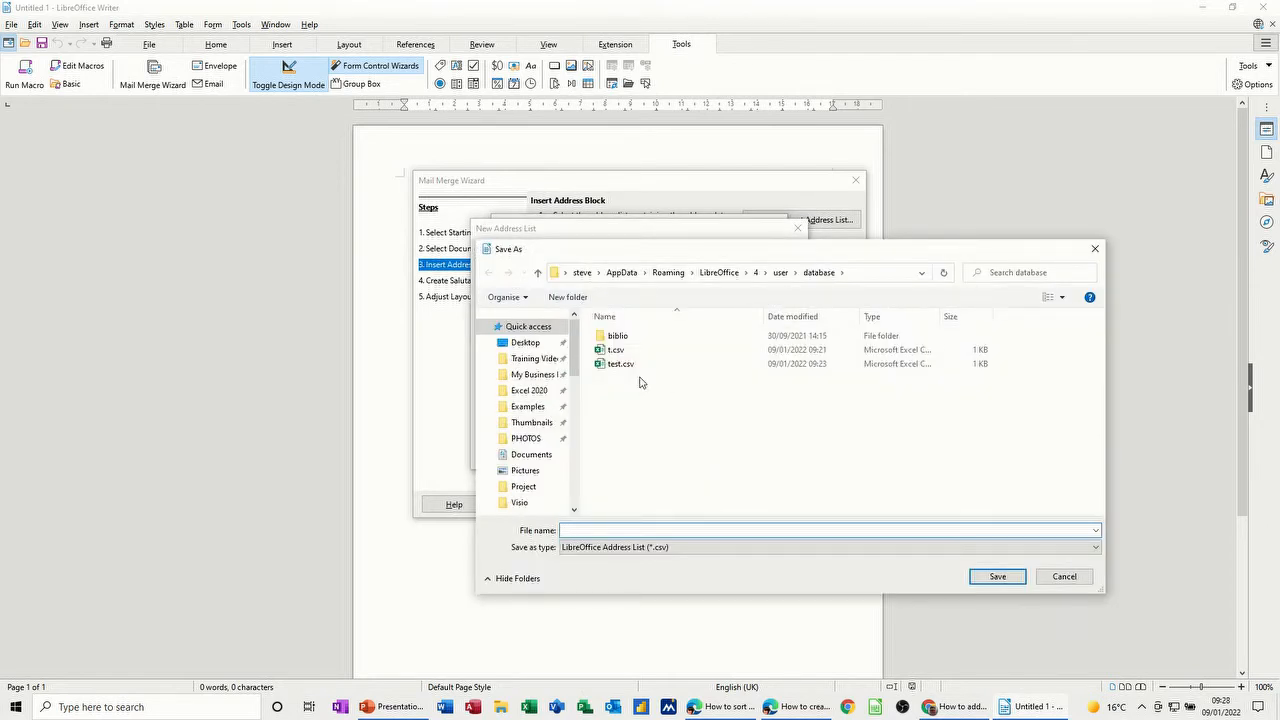
type("leeds")
left_click(998, 577)
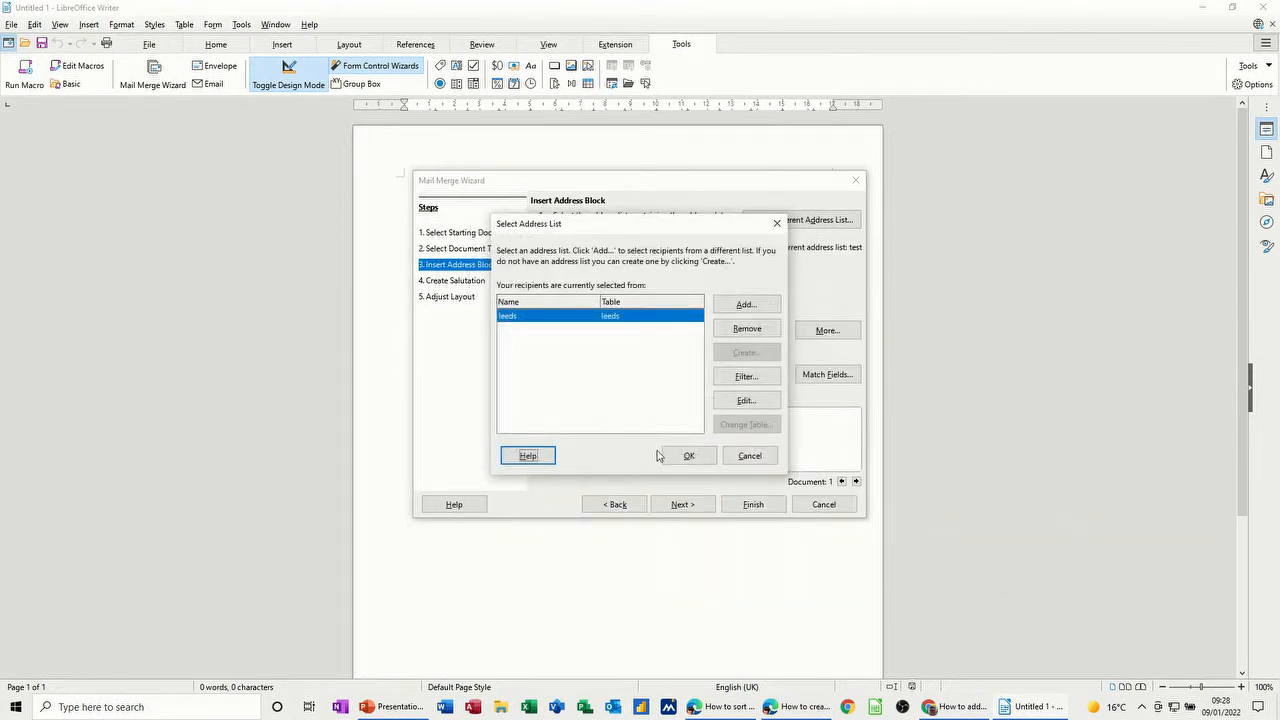
left_click(688, 457)
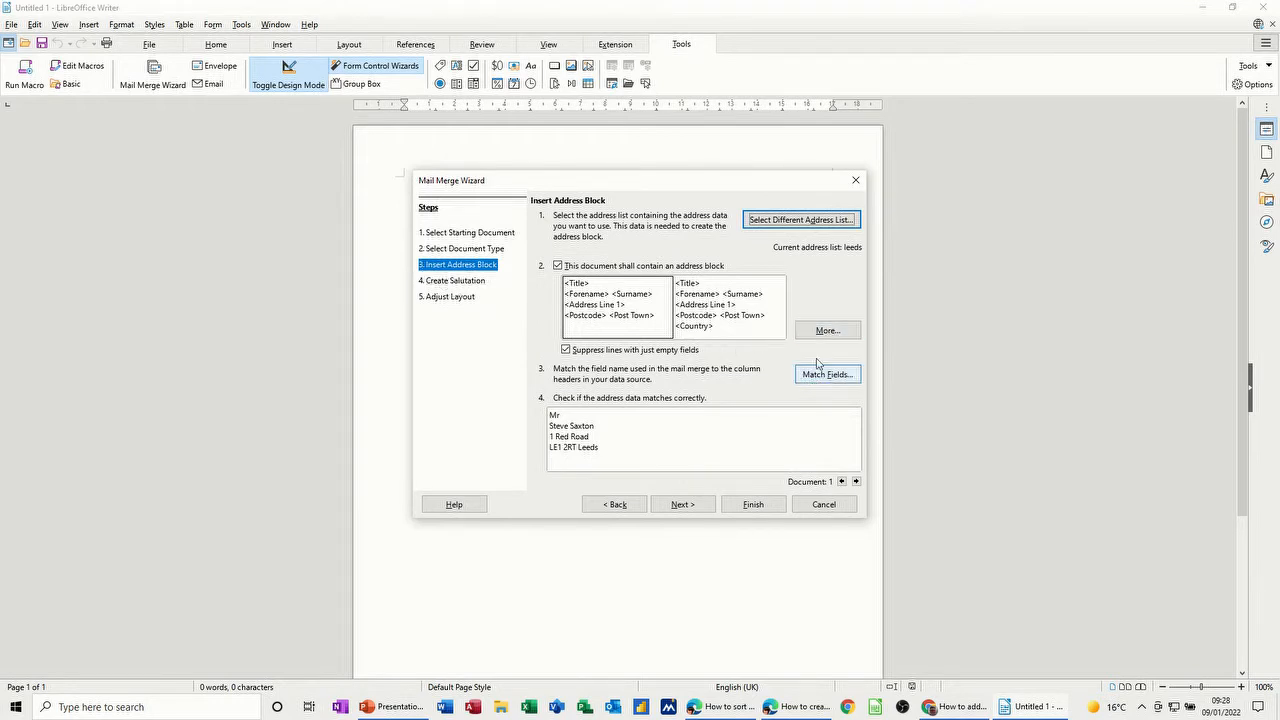
Keep the default personalised salutation and, in the layout stage, move the salutation up to just below the address block
left_click(466, 286)
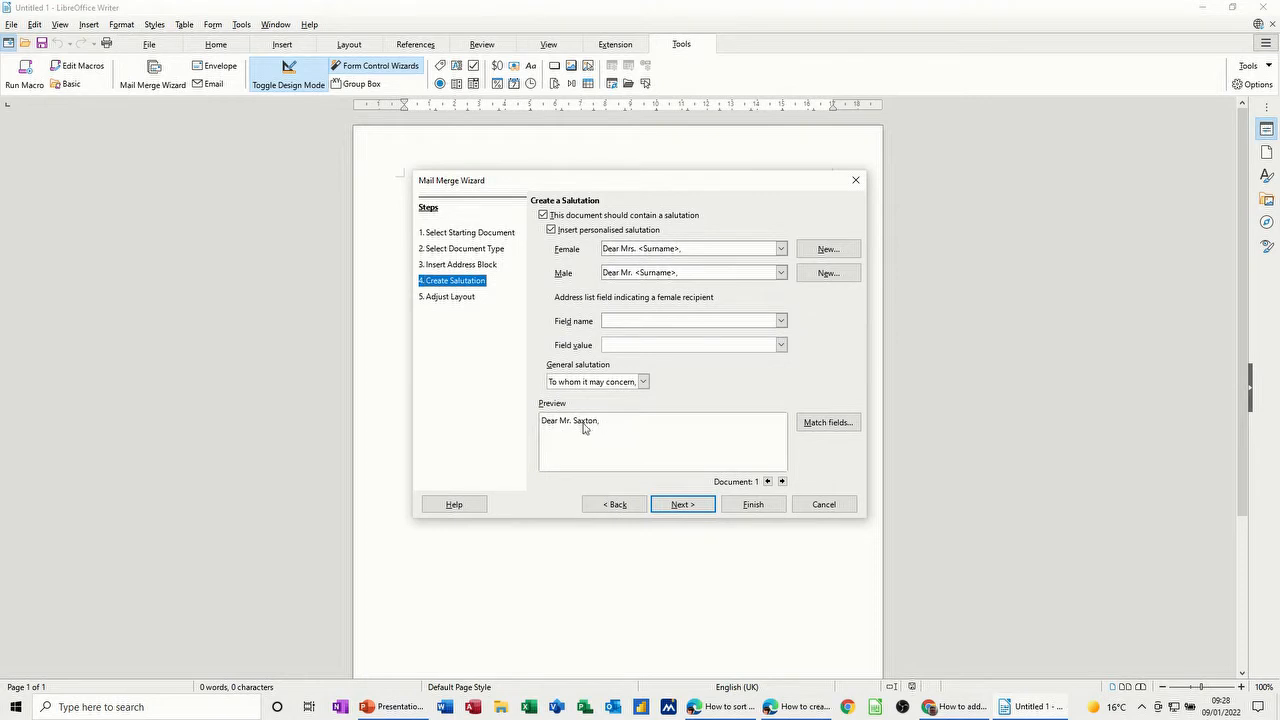
left_click(448, 298)
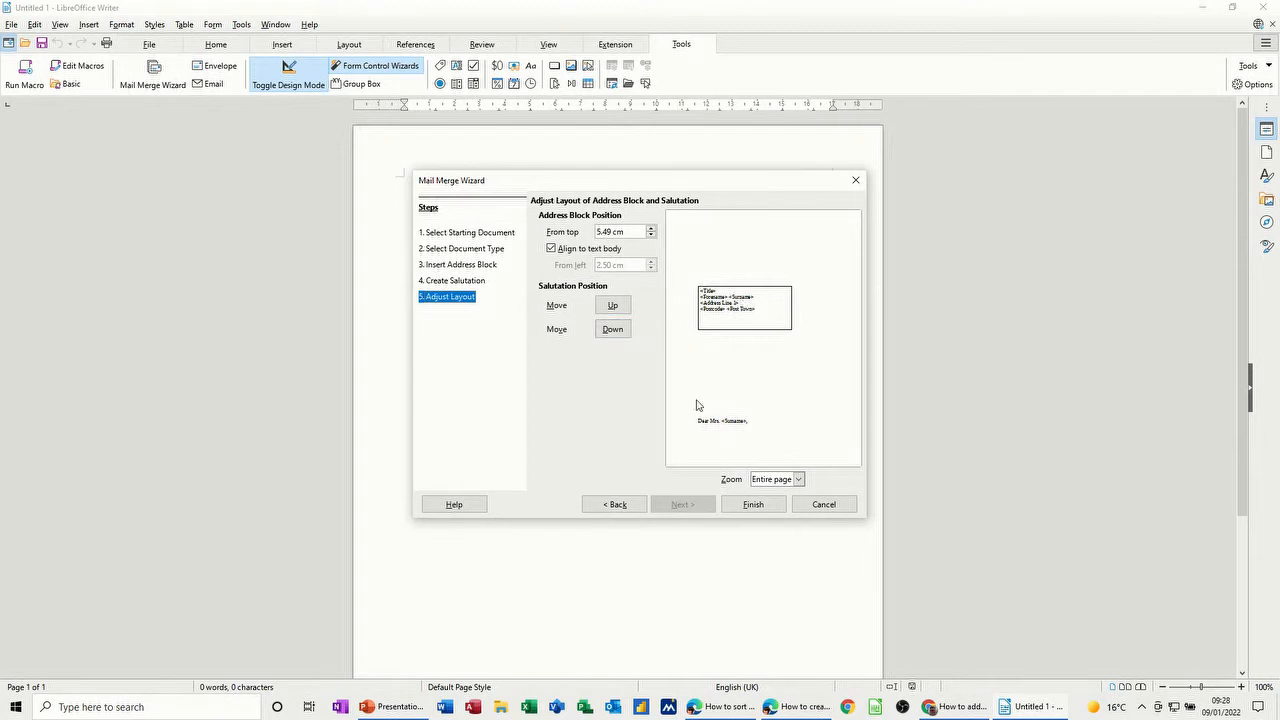
left_click(613, 306)
left_click(613, 306)
left_click(613, 306)
left_click(613, 306)
left_click(613, 306)
left_click(613, 306)
left_click(613, 306)
left_click(613, 306)
left_click(613, 306)
left_click(613, 306)
left_click(613, 306)
left_click(613, 306)
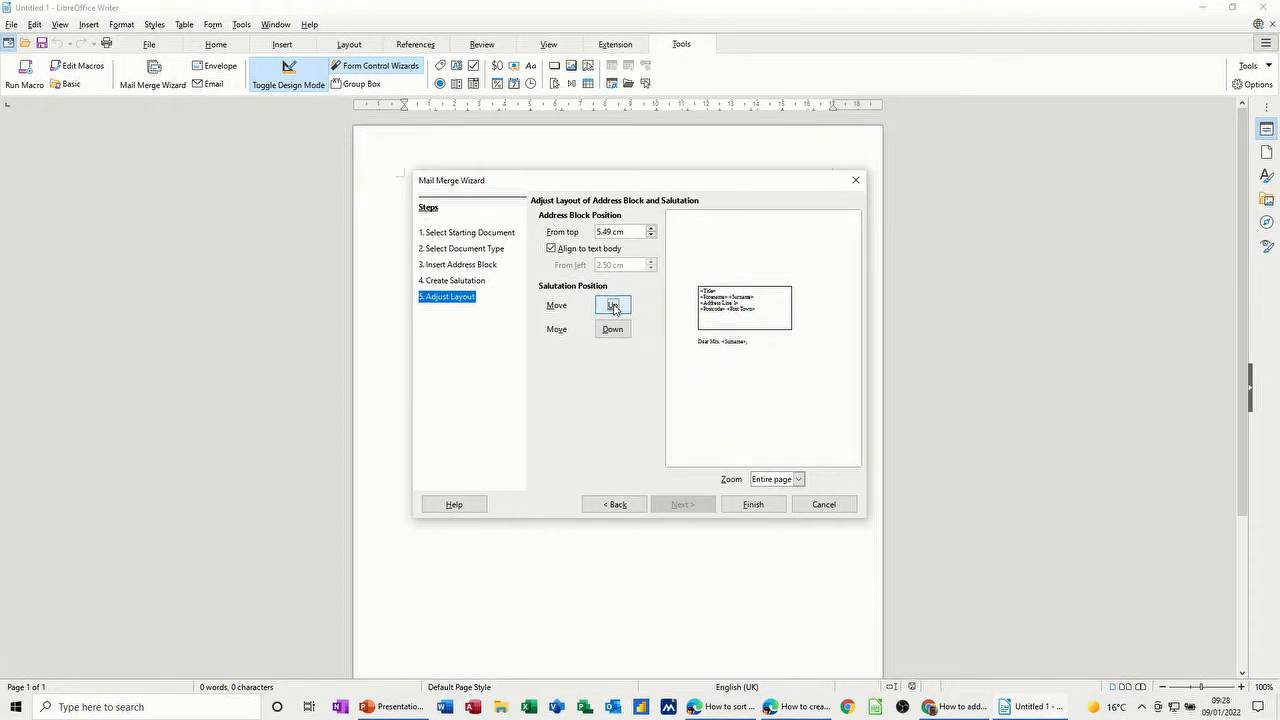
Set the address block position to 2.00 cm from the top of the page and finish the wizard
left_click(651, 237)
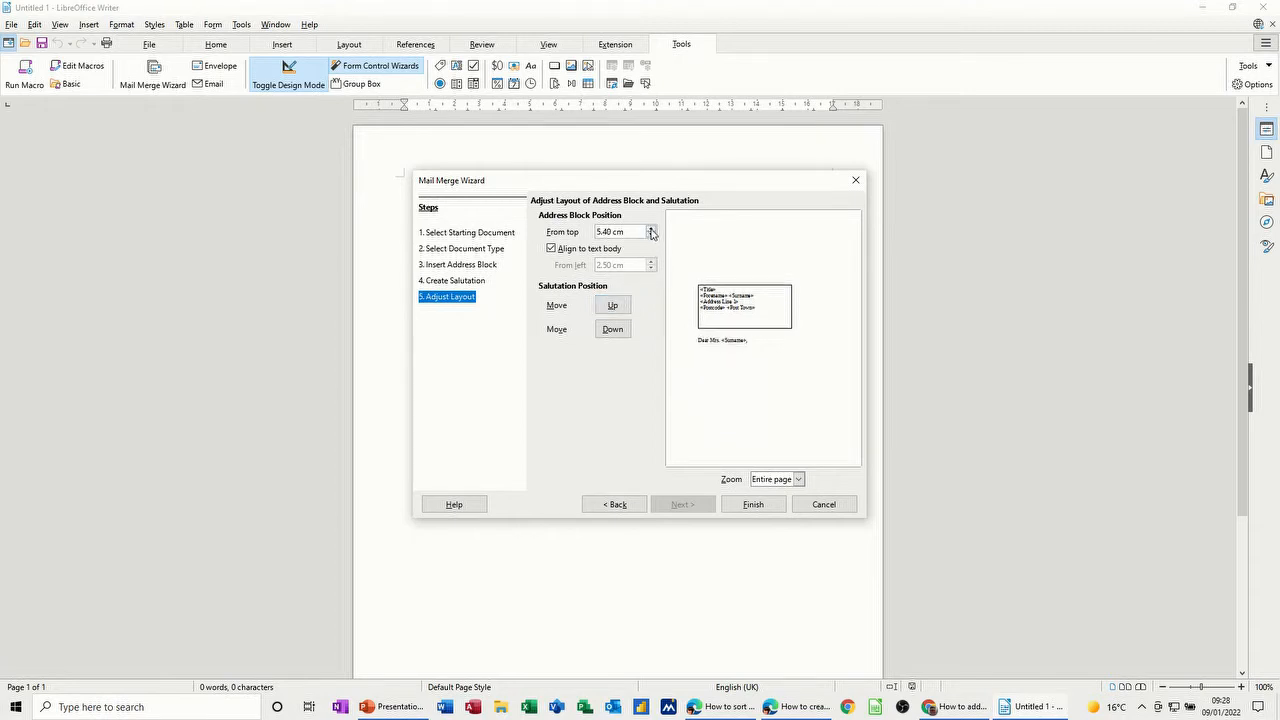
left_click(651, 237)
left_click(651, 237)
left_click(651, 237)
left_click(651, 237)
left_click(651, 237)
left_click(651, 237)
left_click(651, 237)
left_click(651, 237)
left_click(651, 237)
left_click(651, 237)
left_click(651, 237)
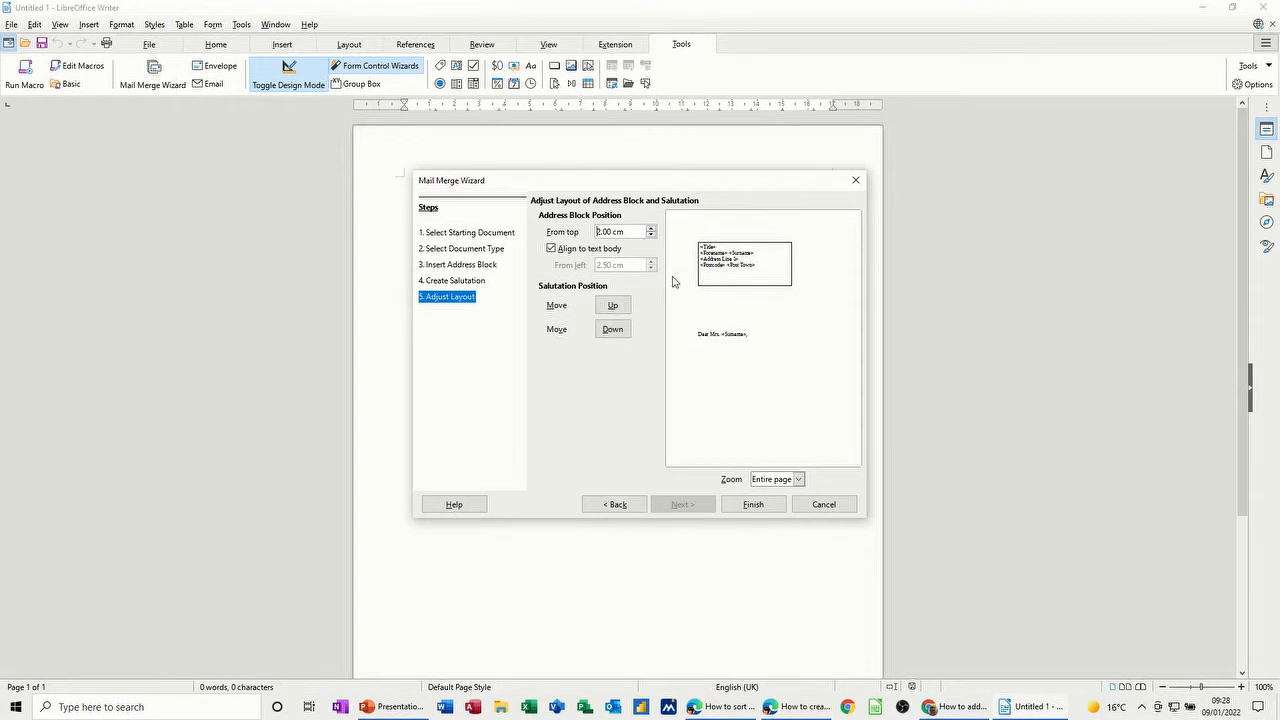
left_click(744, 507)
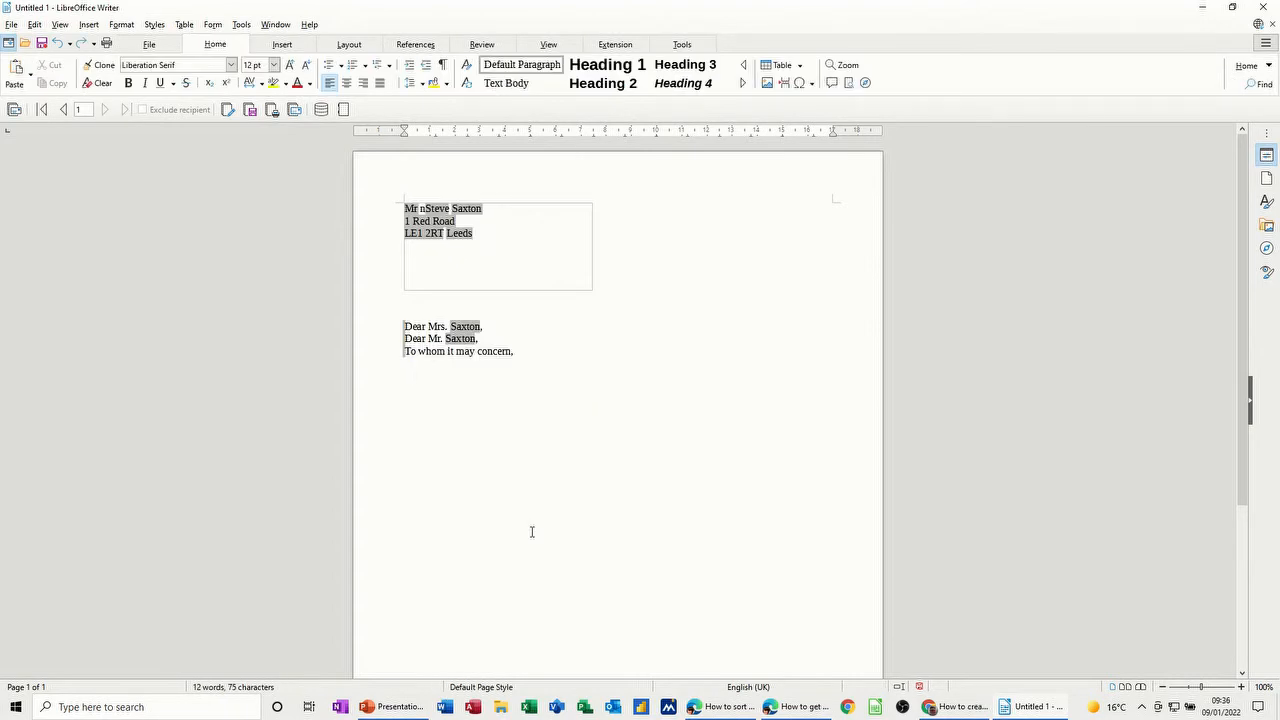
Remove the stray "n" before the forename in the address block and delete the three salutation lines below it
left_click(540, 230)
key("BackSpace")
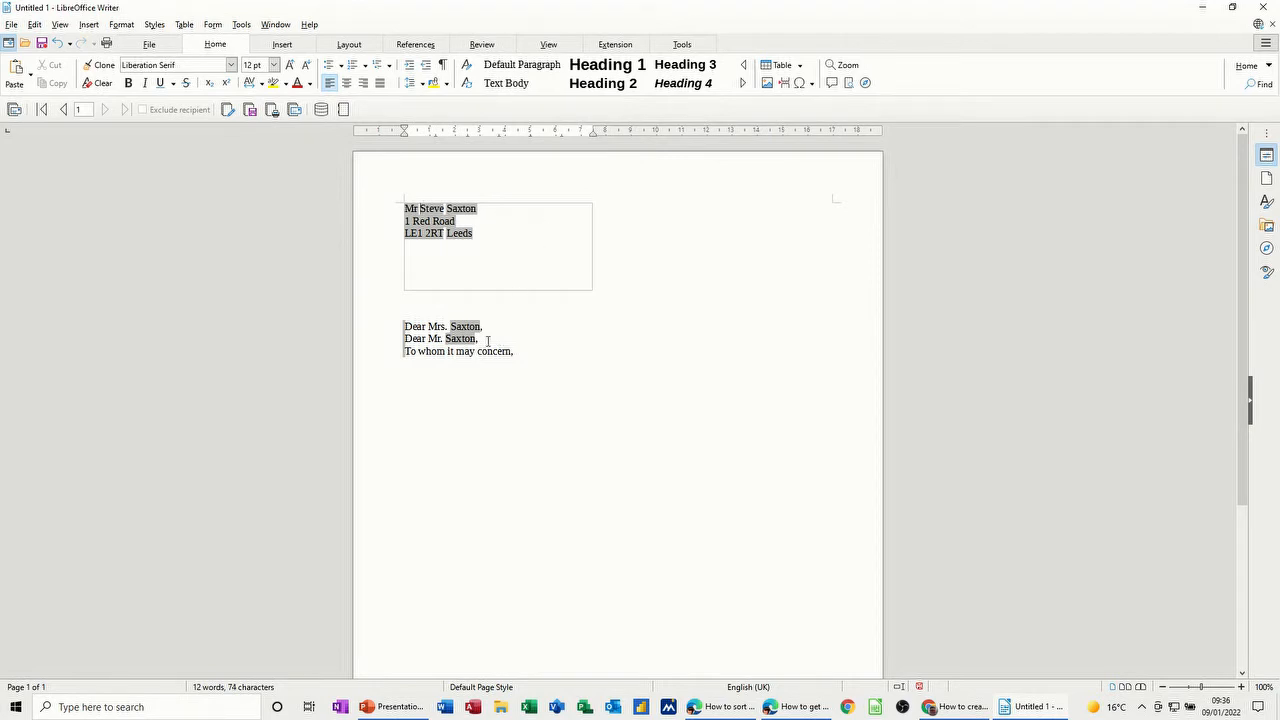
left_click_drag(524, 354, 393, 326)
key("Delete")
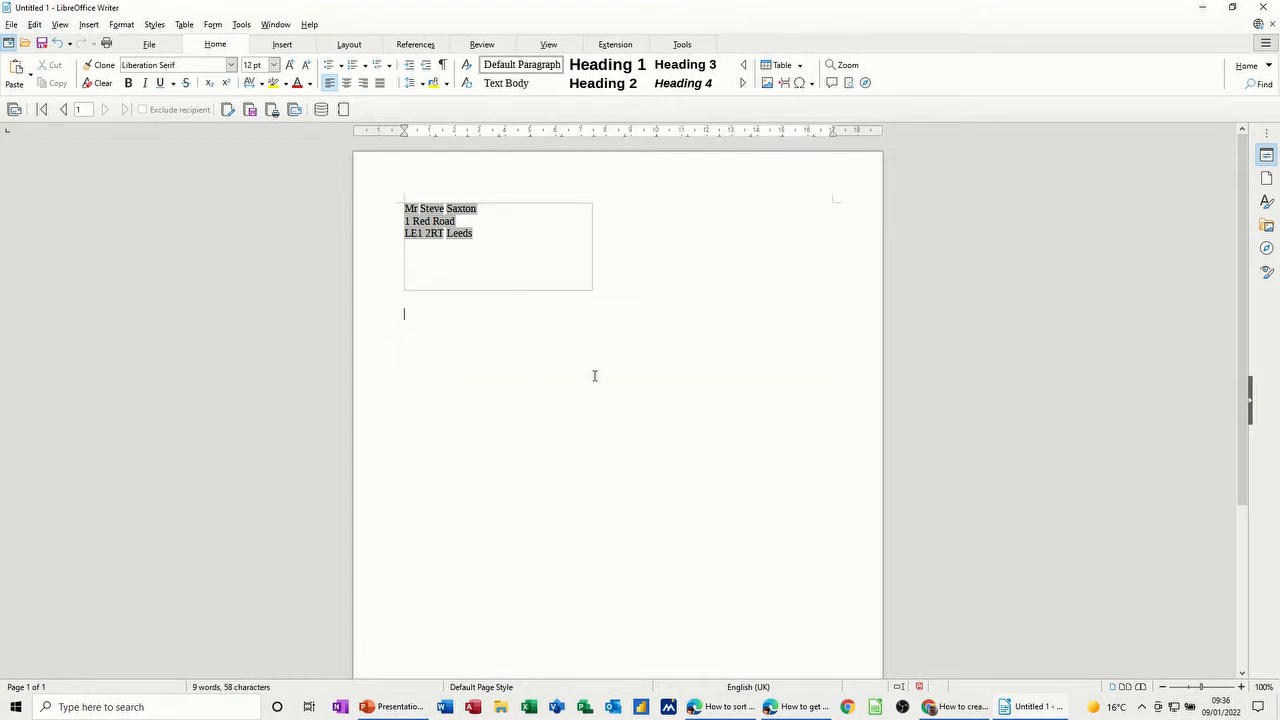
Run the mail merge wizard on the current document and include the general salutation "Dear Sir or Madam," without a personalised salutation
left_click(682, 44)
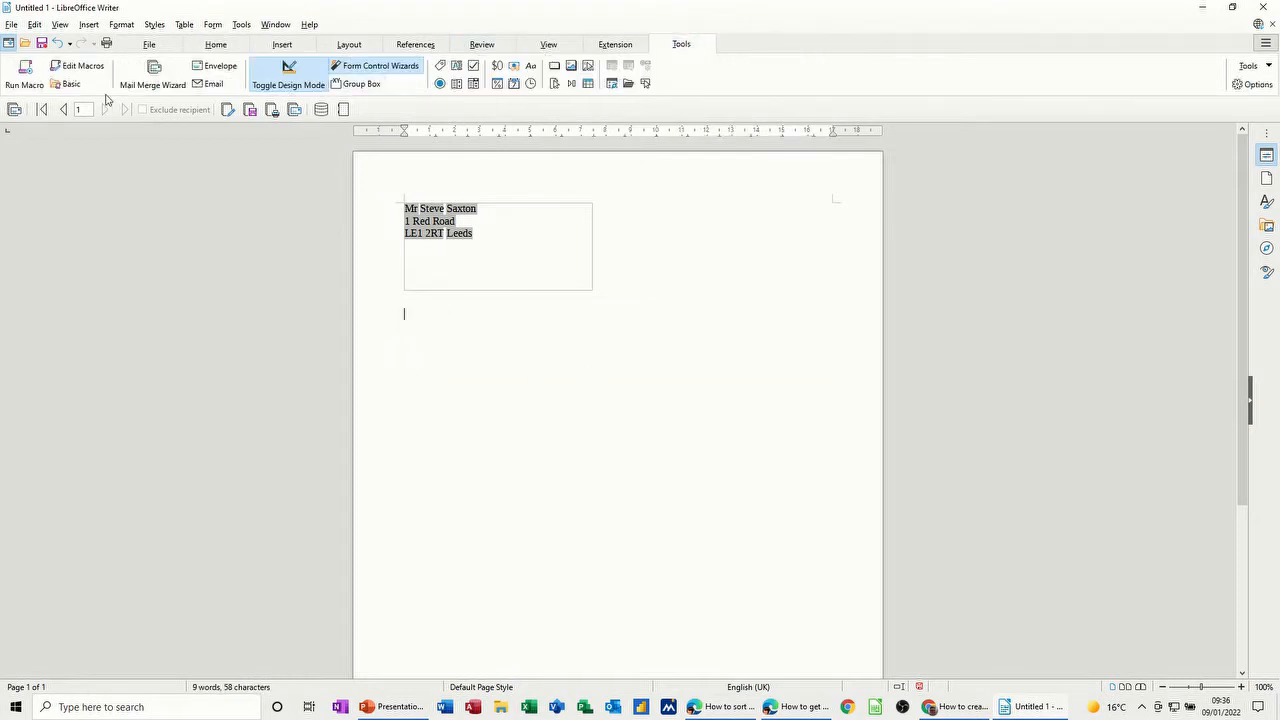
left_click(153, 76)
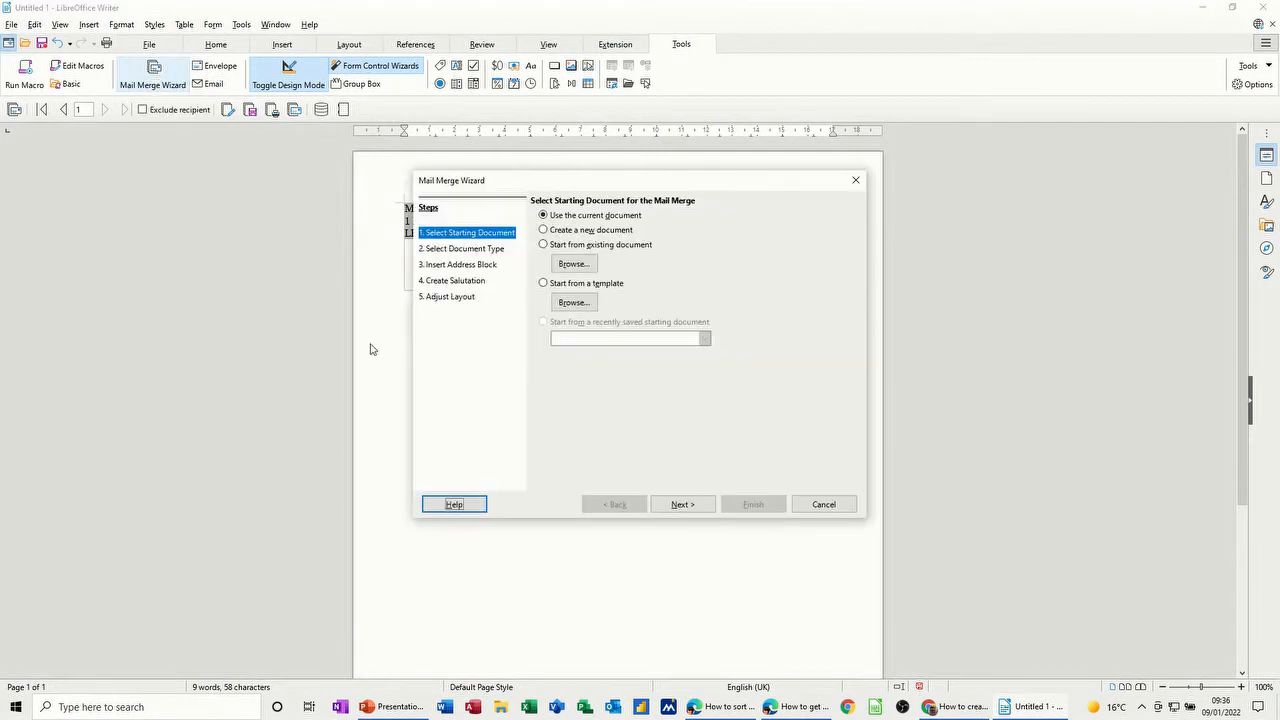
left_click(440, 282)
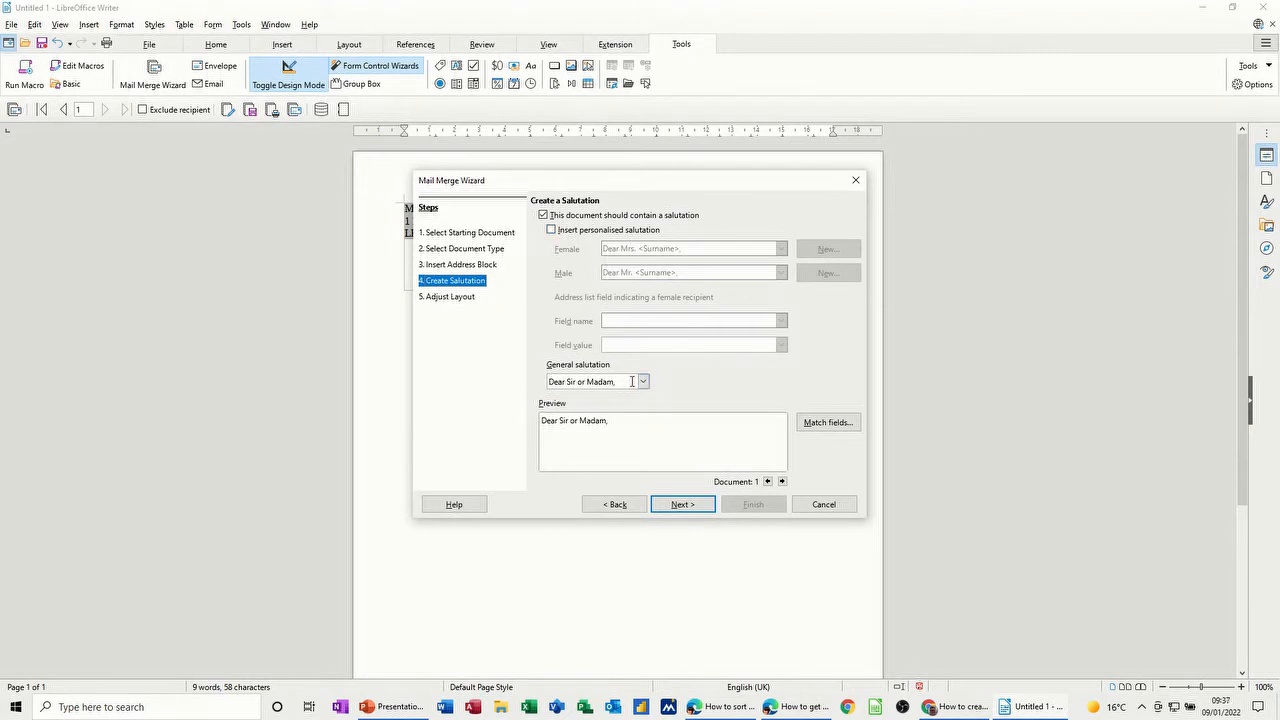
left_click(681, 506)
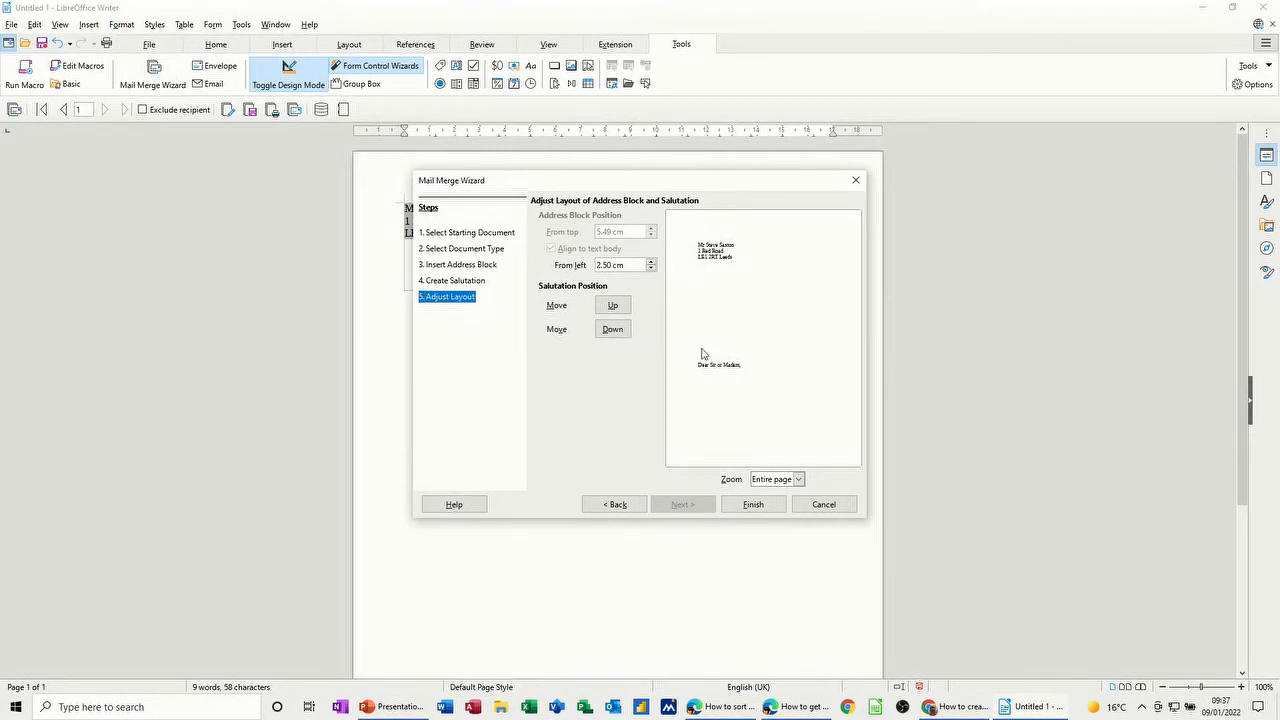
Move the salutation up to just below the address block and finish the wizard
left_click(611, 308)
left_click(611, 309)
left_click(611, 310)
left_click(611, 311)
left_click(611, 309)
left_click(611, 309)
left_click(611, 309)
left_click(611, 309)
left_click(611, 309)
left_click(751, 506)
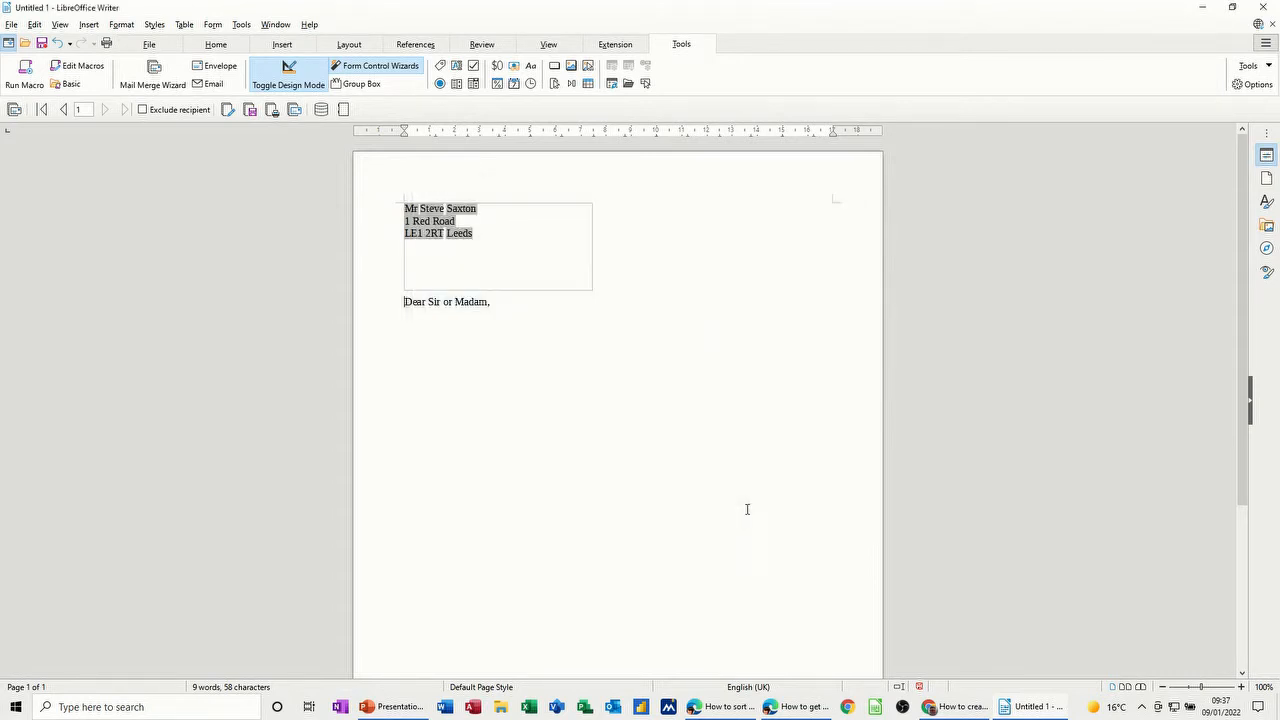
Preview the letter for the second recipient, then return to the first recipient
left_click(505, 262)
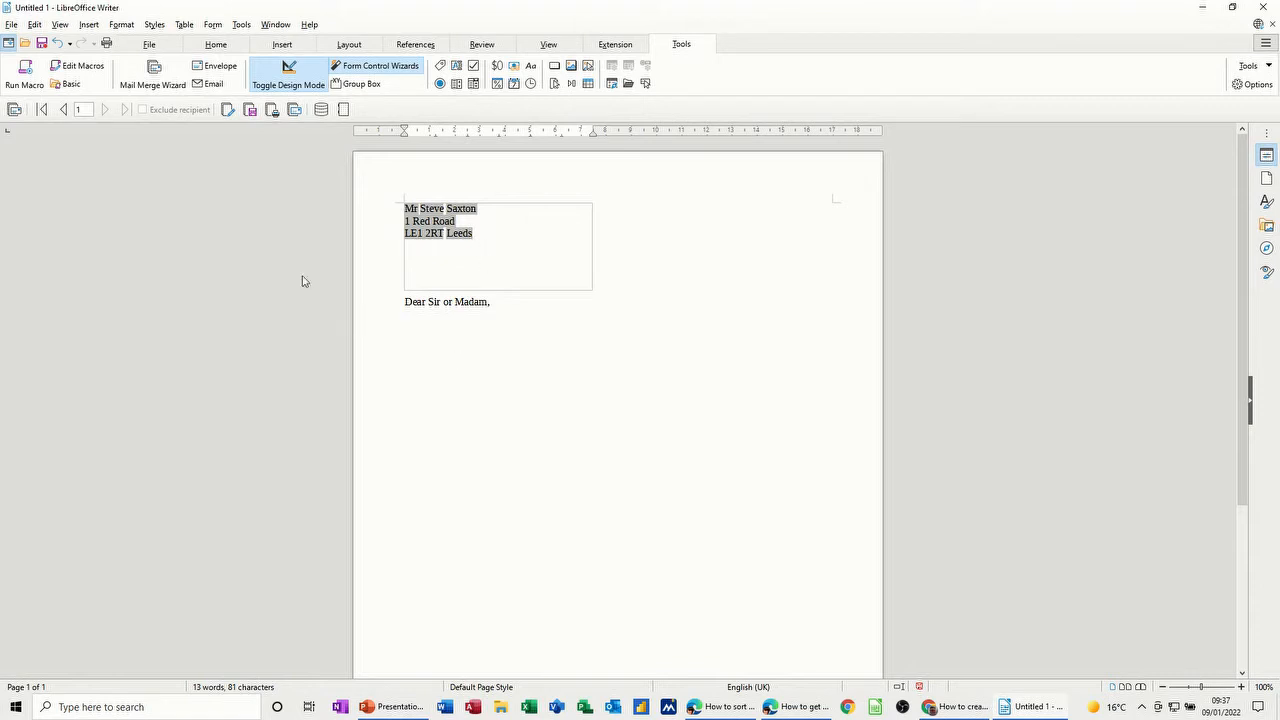
left_click(105, 111)
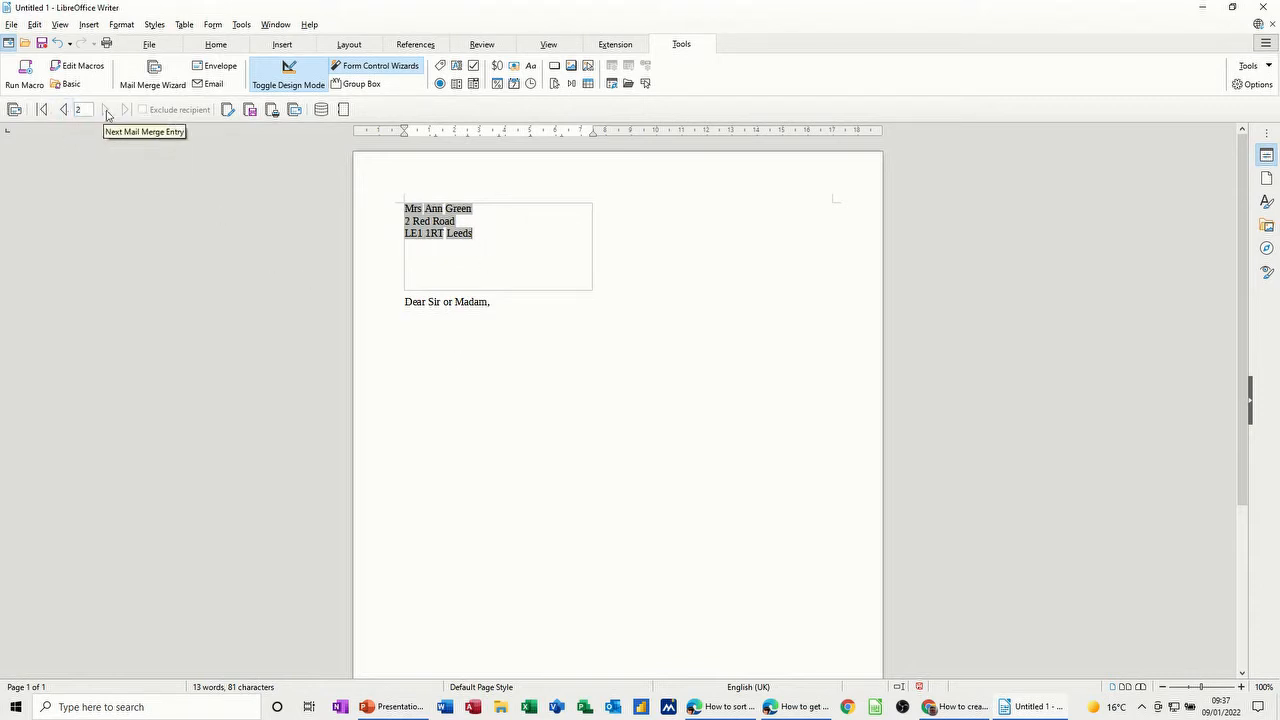
left_click(62, 111)
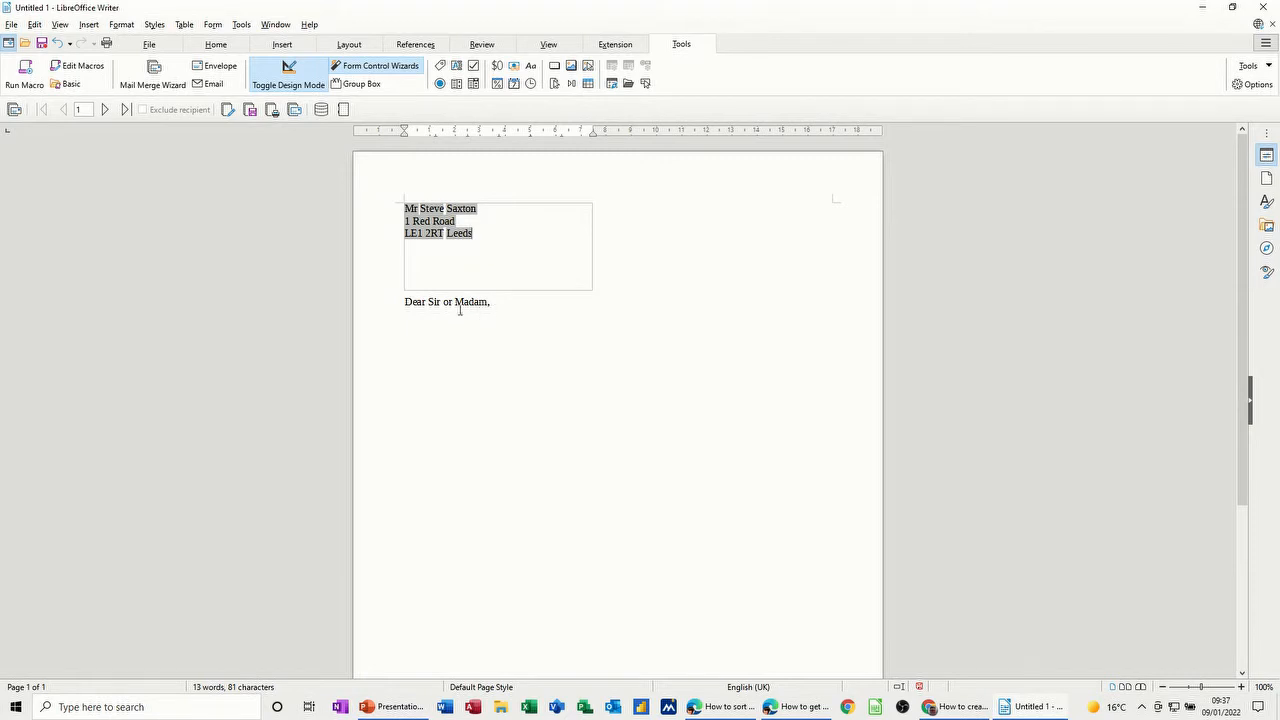
Generate the individual merged letters as a separate document, maximise it and review each recipient's page
left_click(227, 111)
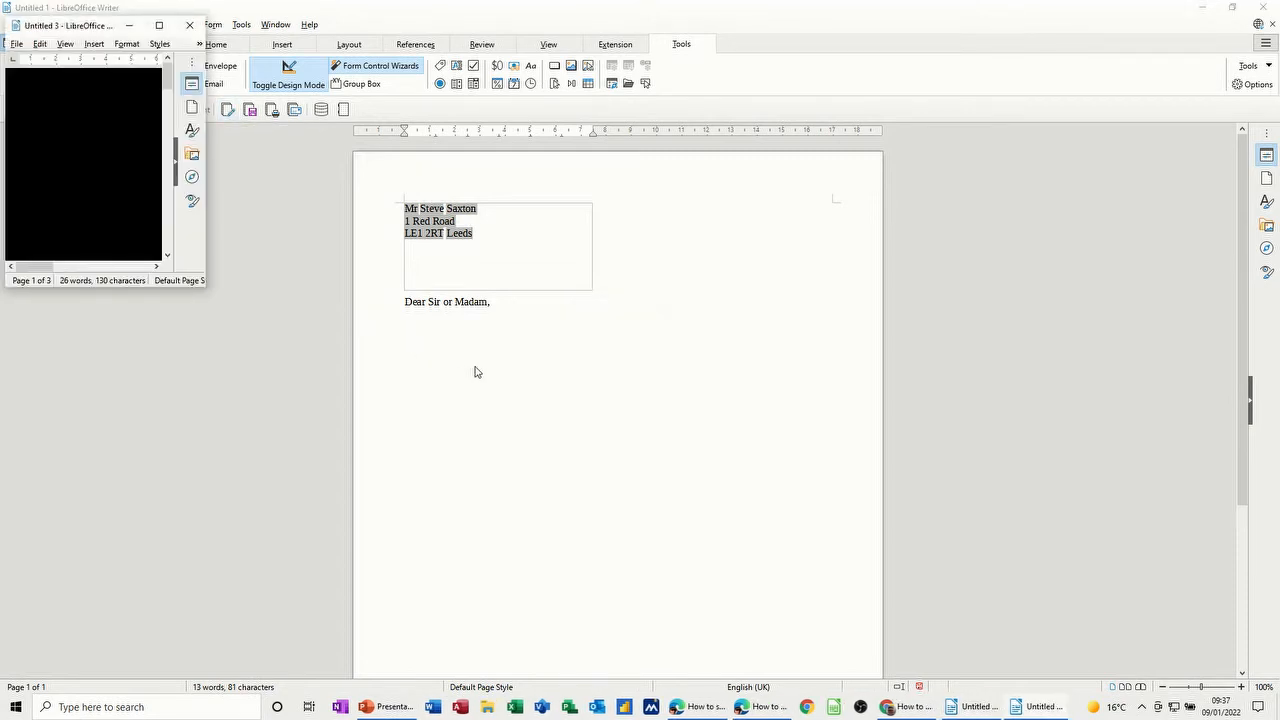
left_click(159, 25)
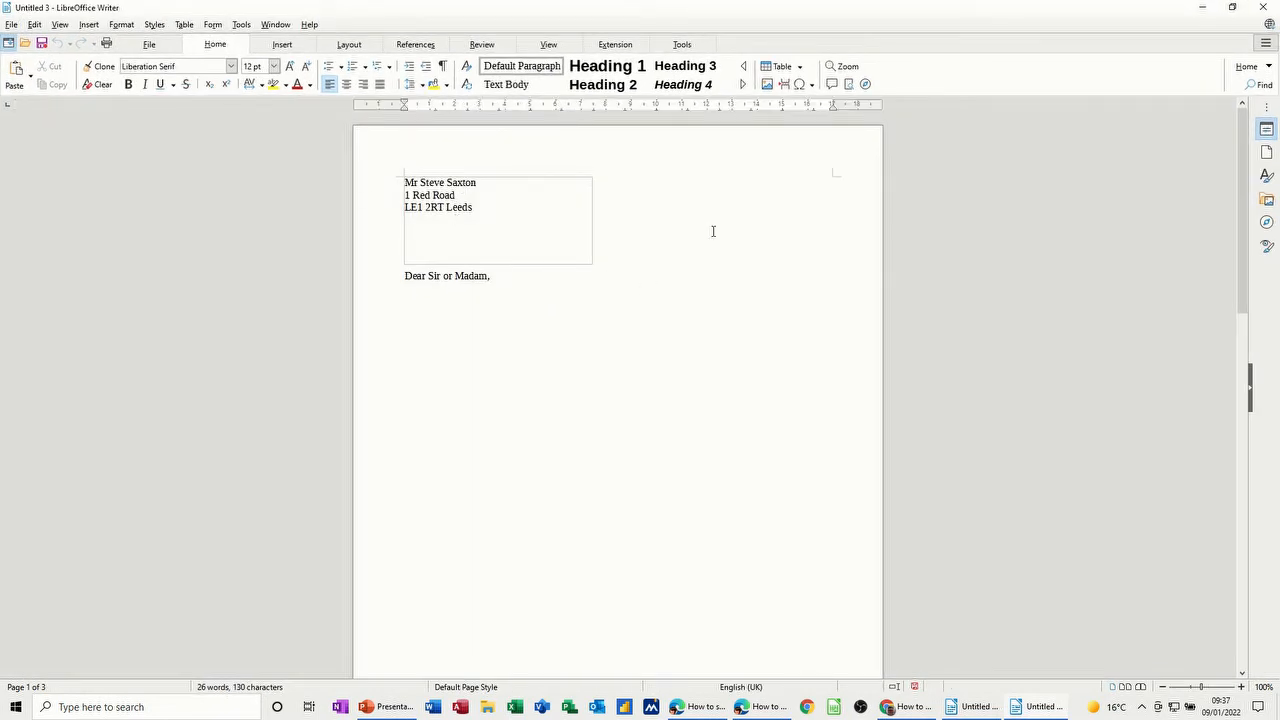
scroll(674, 277, "down", 20)
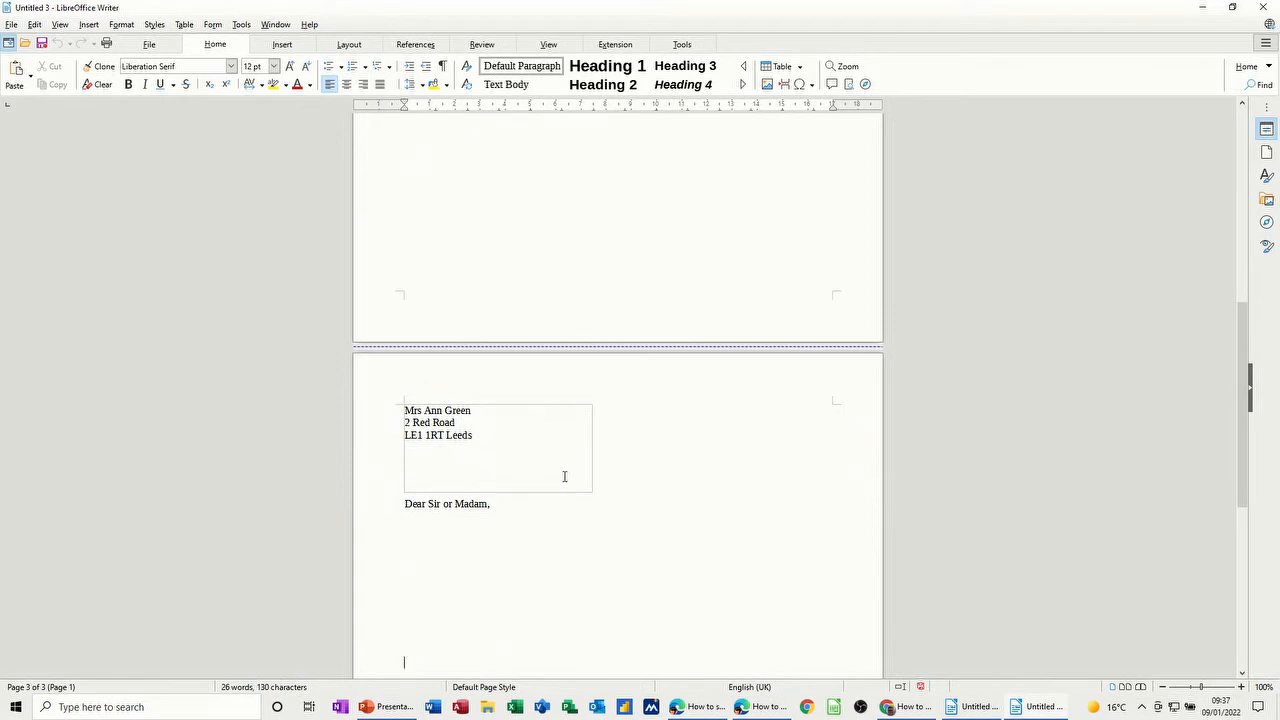
Check the merged letters in print preview, then close the merged document without saving it
left_click(548, 45)
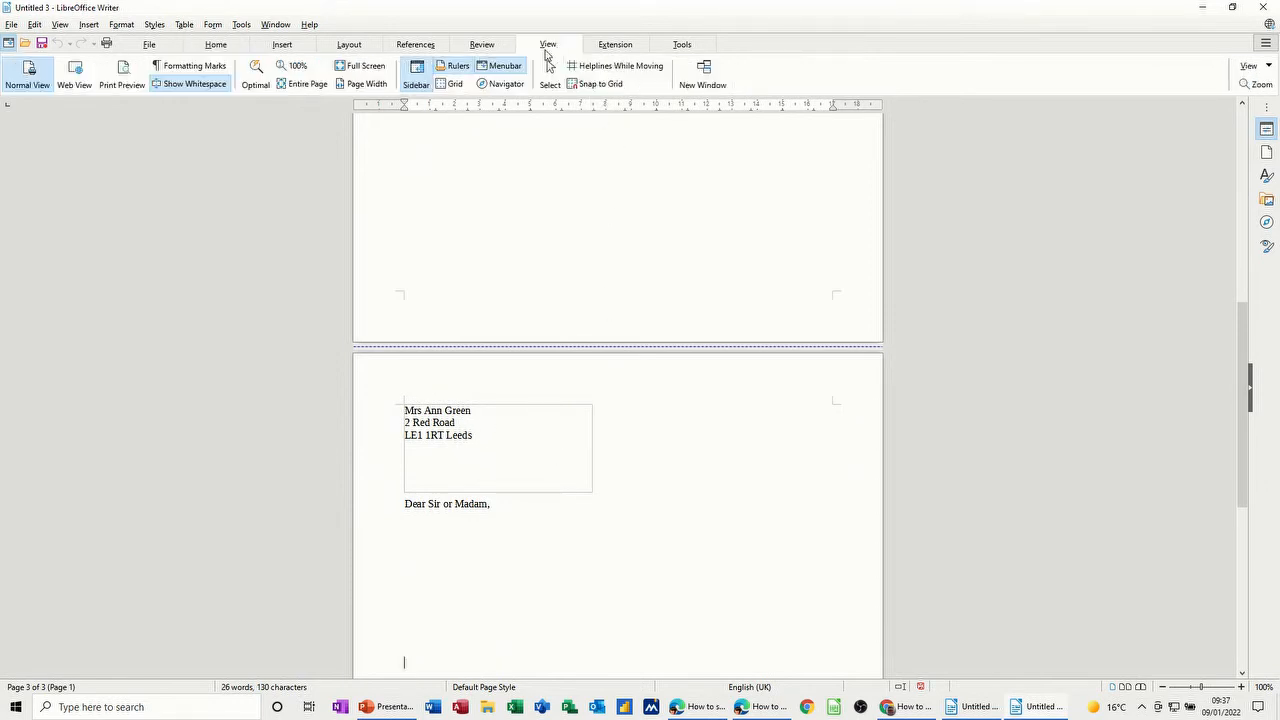
left_click(134, 78)
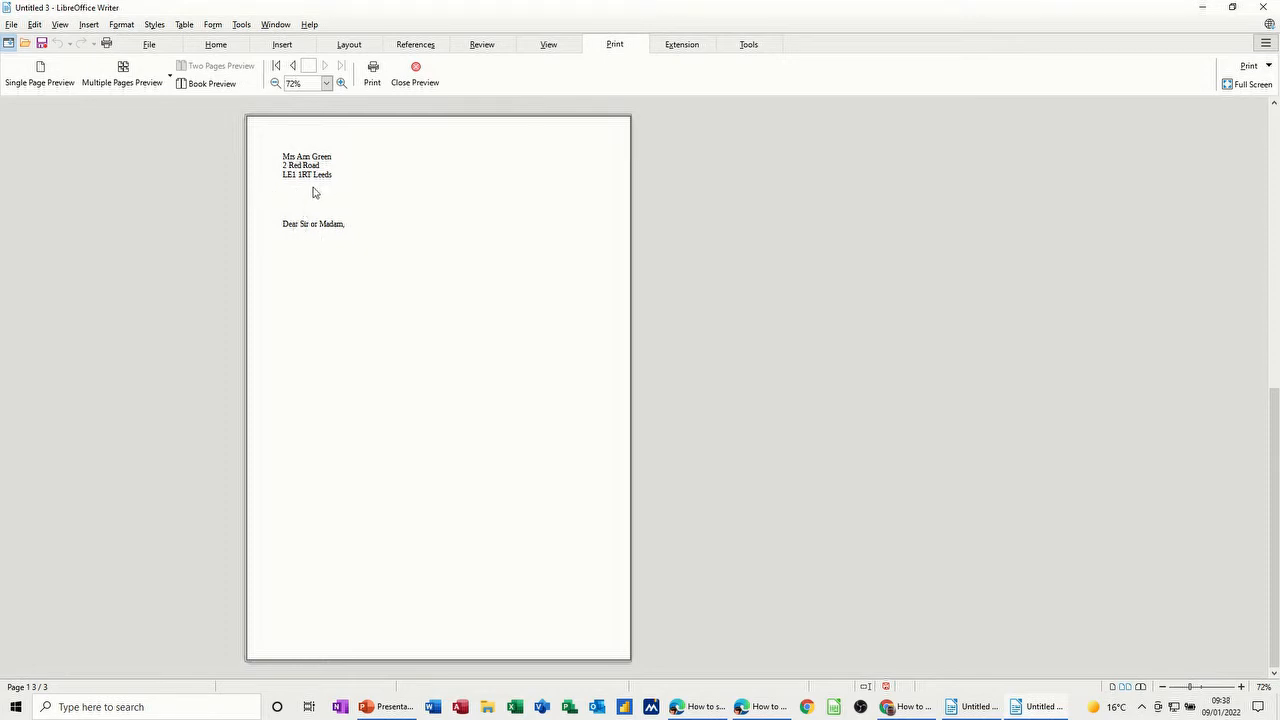
left_click(415, 74)
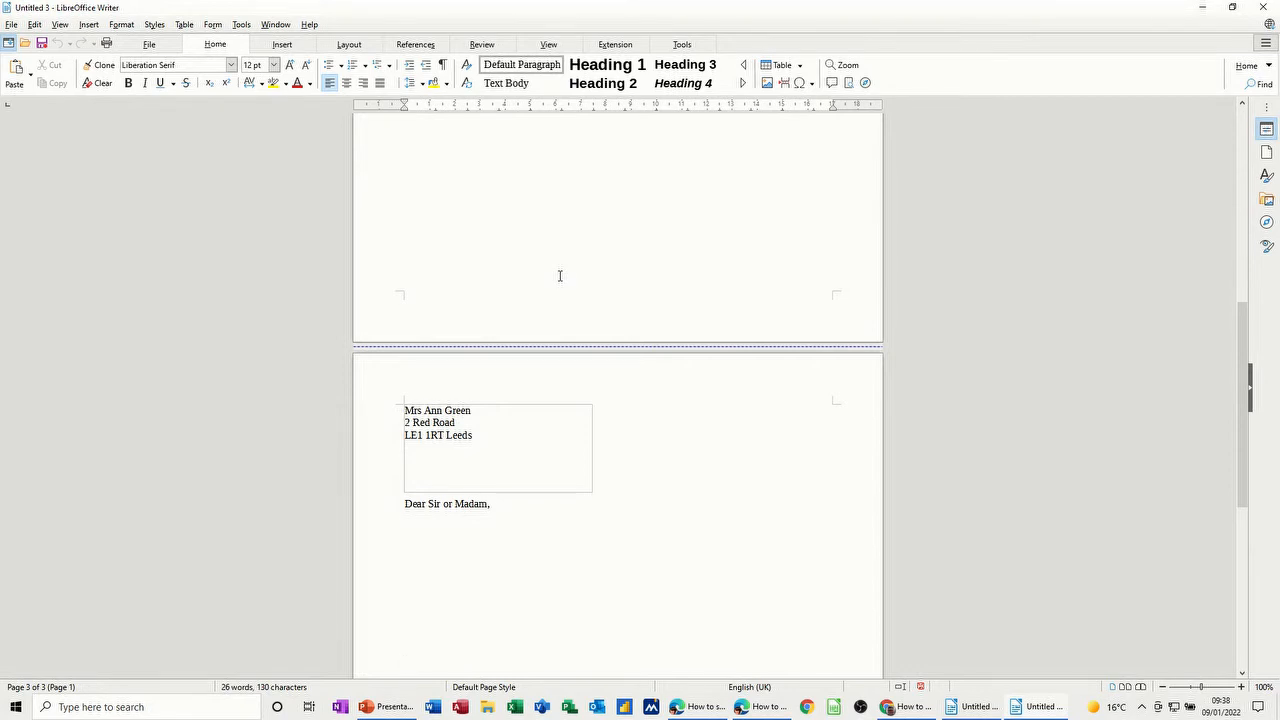
key("ctrl+w")
key("alt+n")
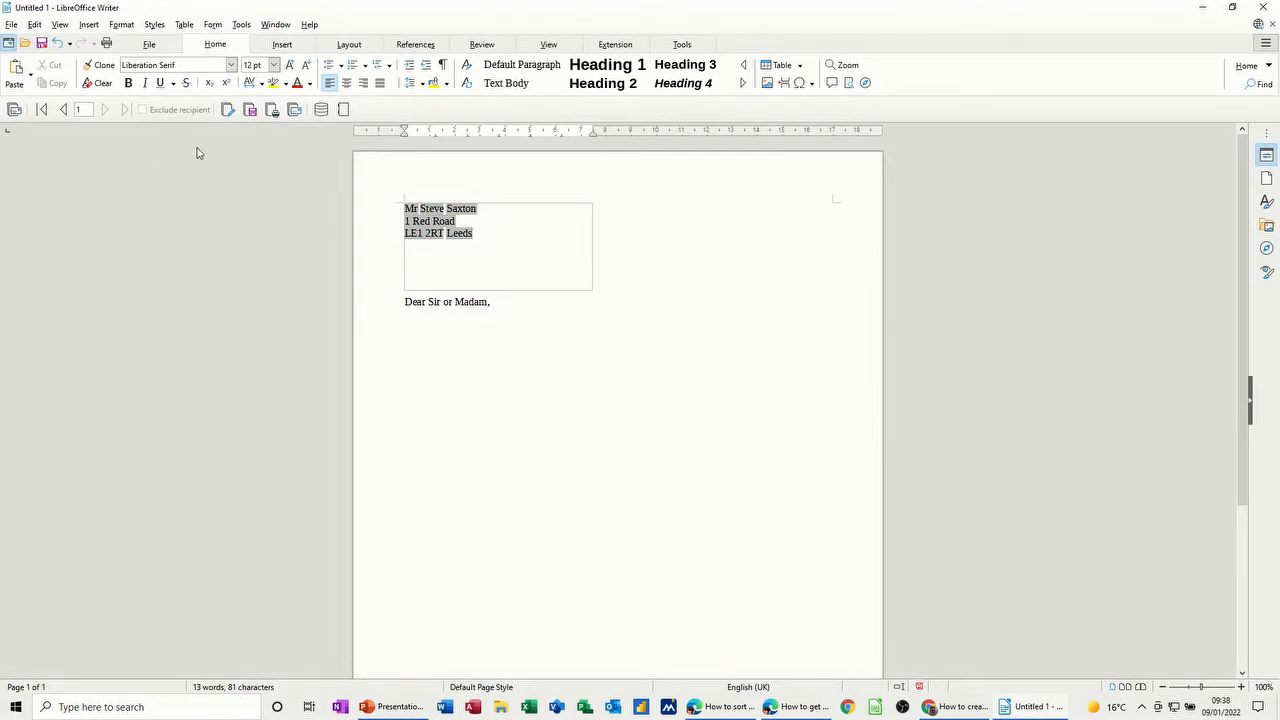
Create a new blank document and start a mail merge letter from it, going to the address block stage
left_click(14, 110)
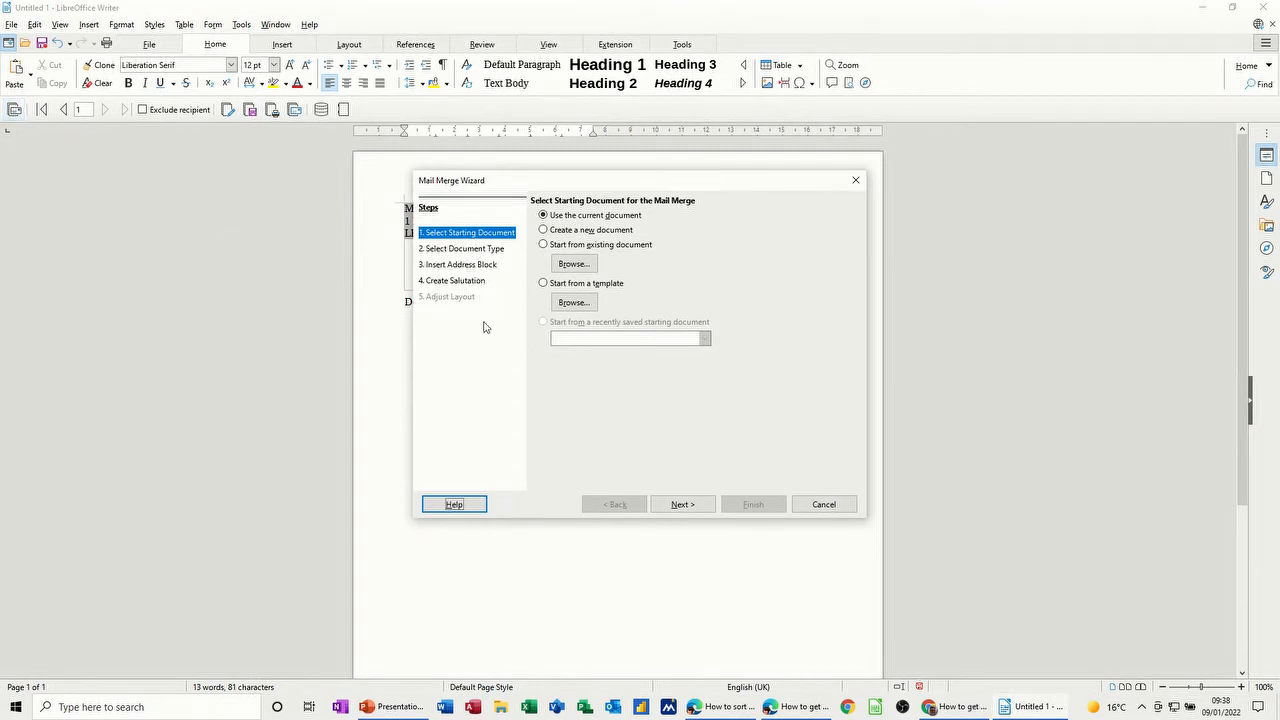
left_click(824, 504)
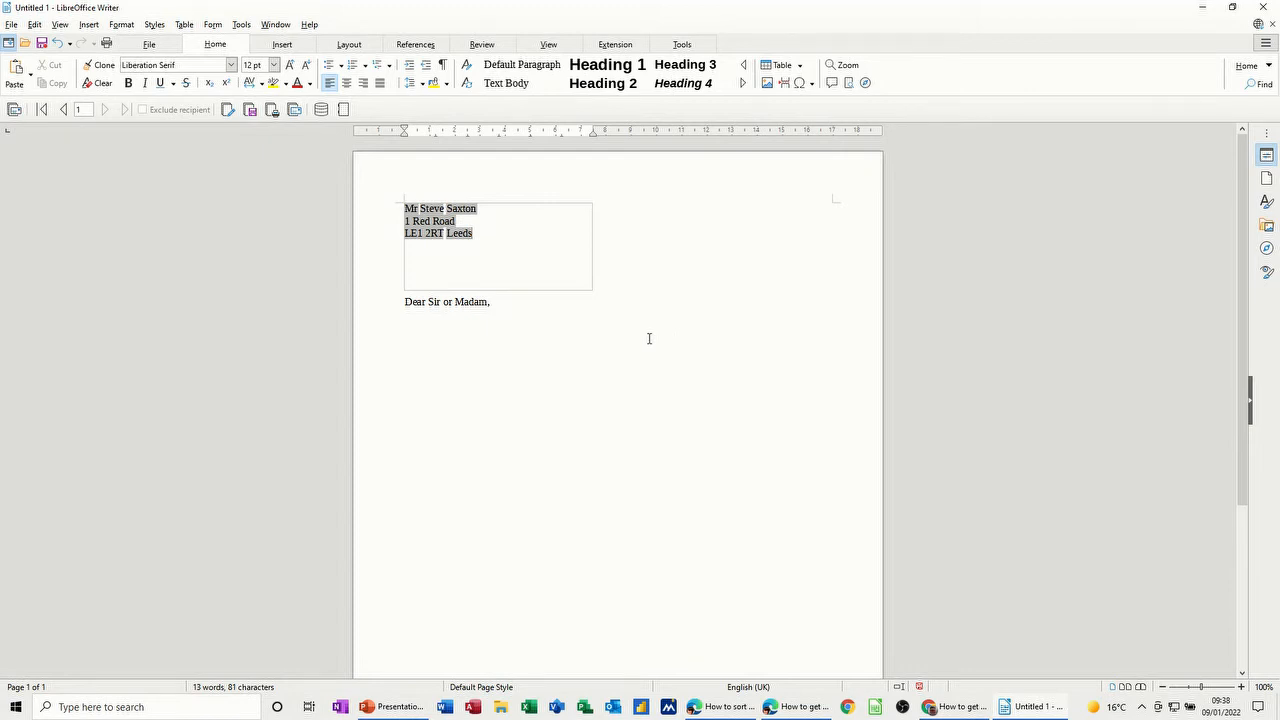
key("ctrl+n")
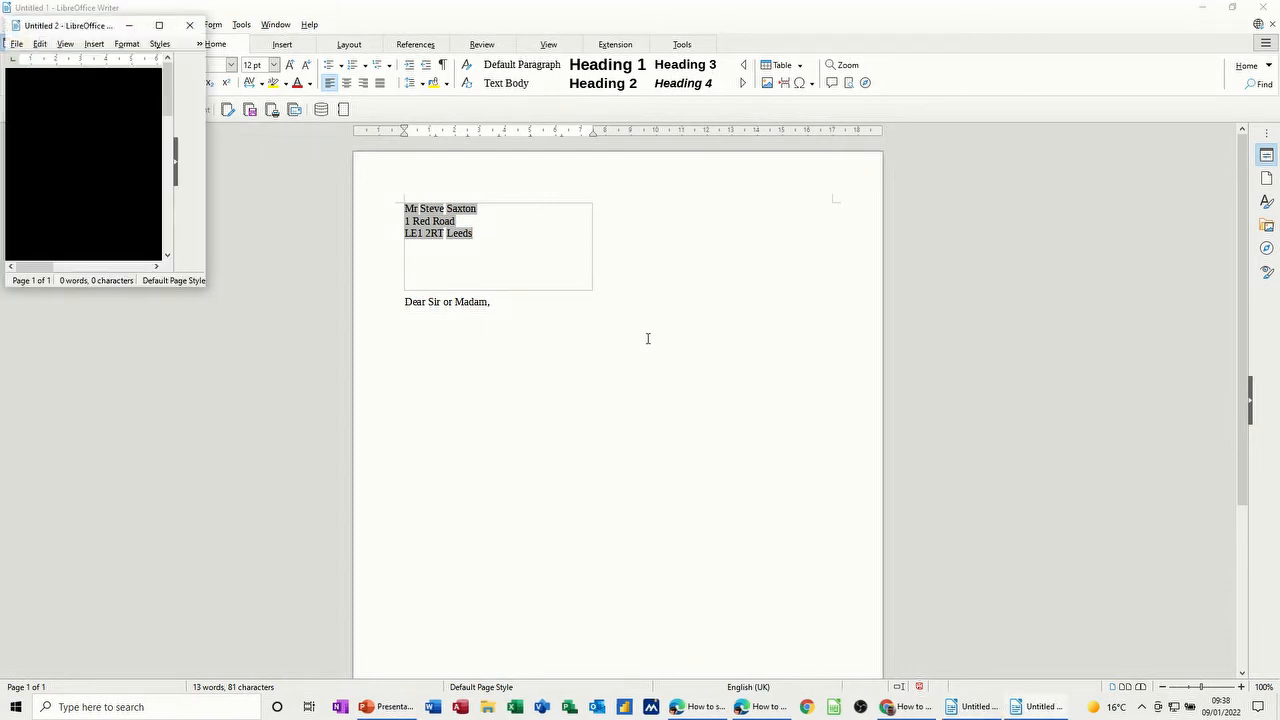
left_click(158, 24)
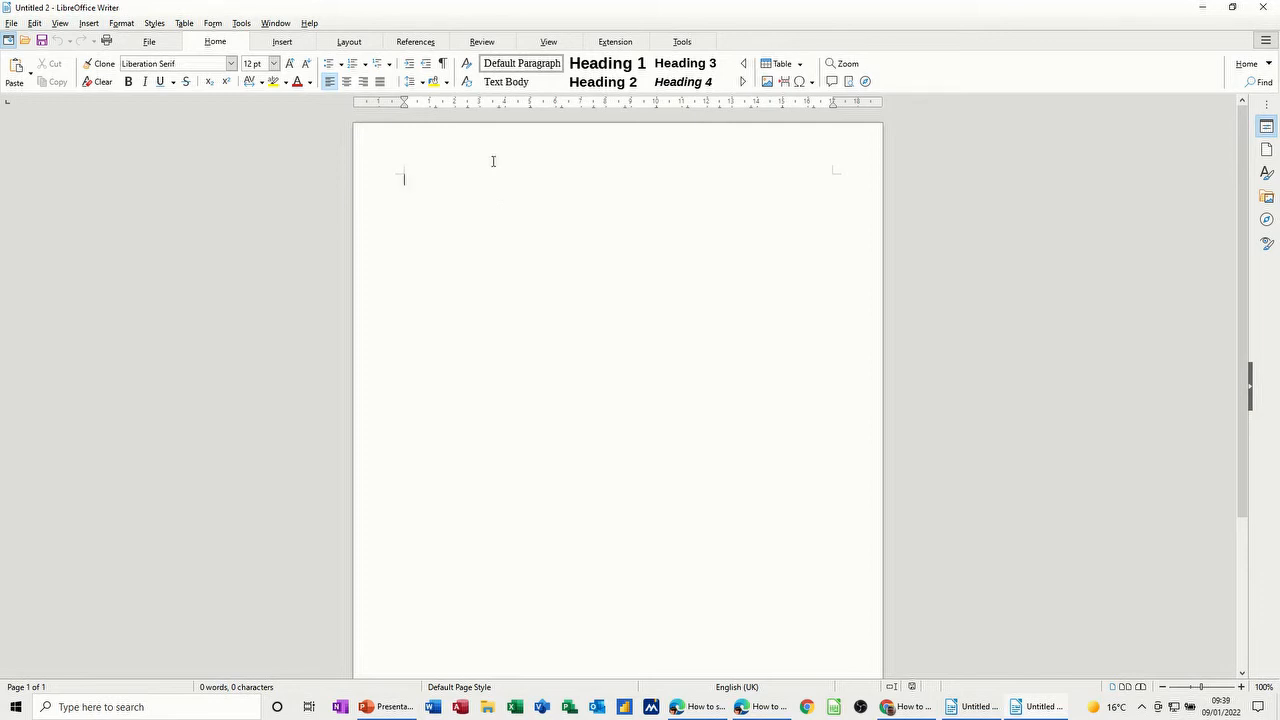
left_click(681, 42)
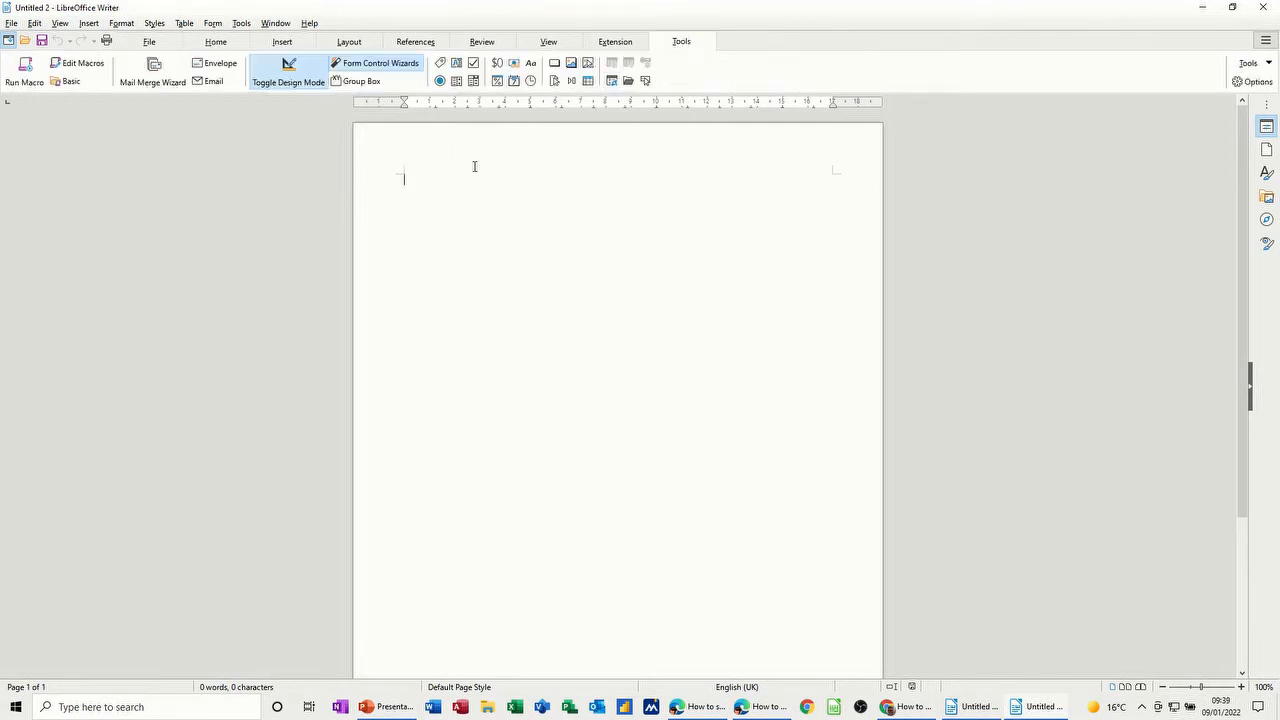
left_click(155, 72)
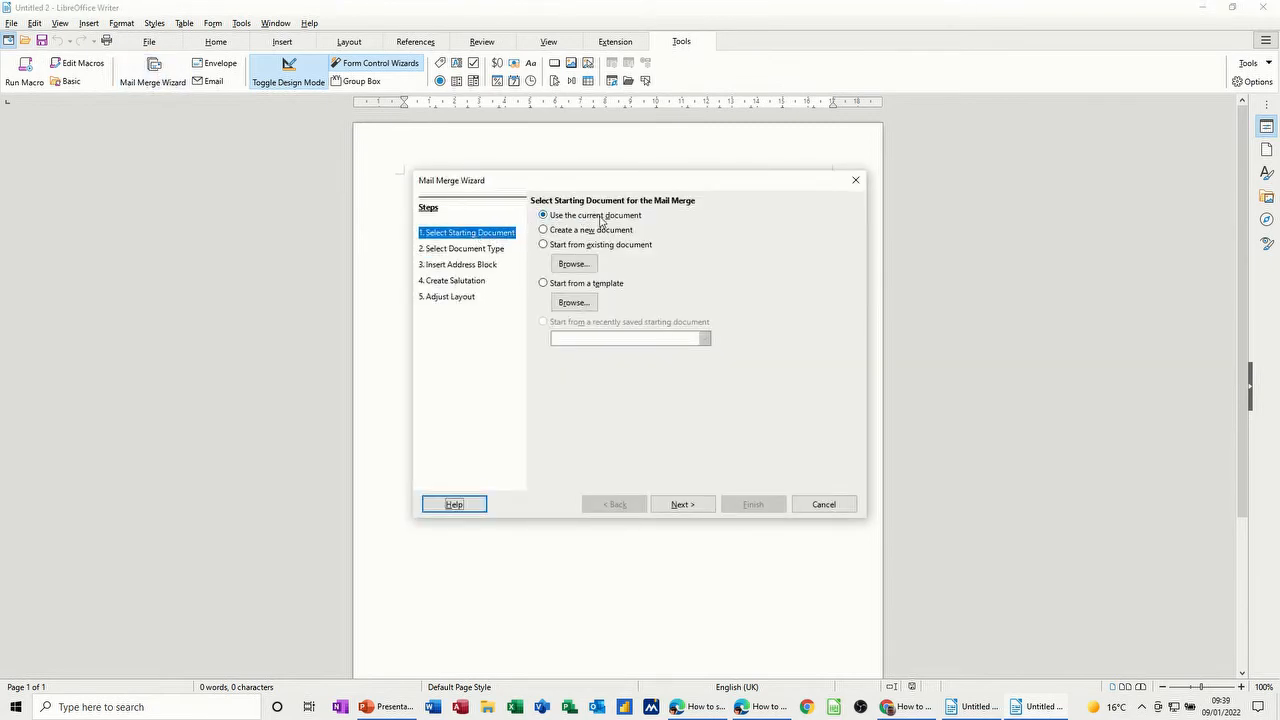
left_click(468, 249)
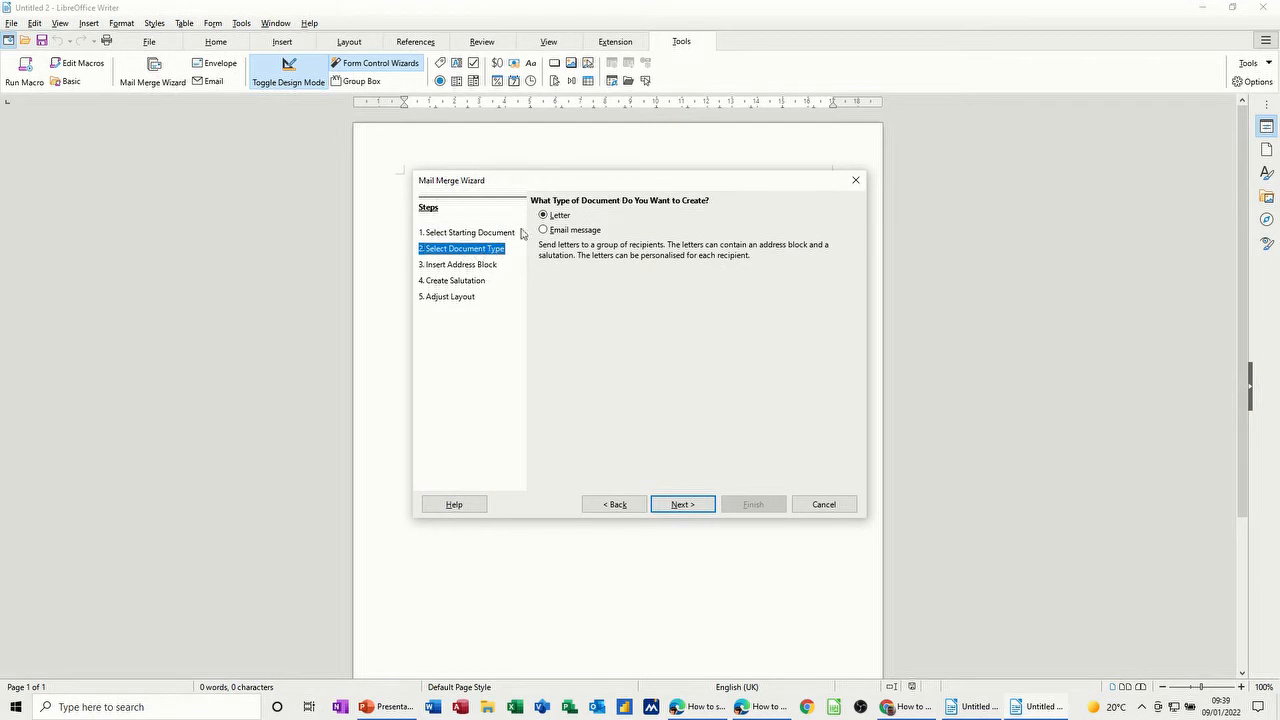
left_click(478, 264)
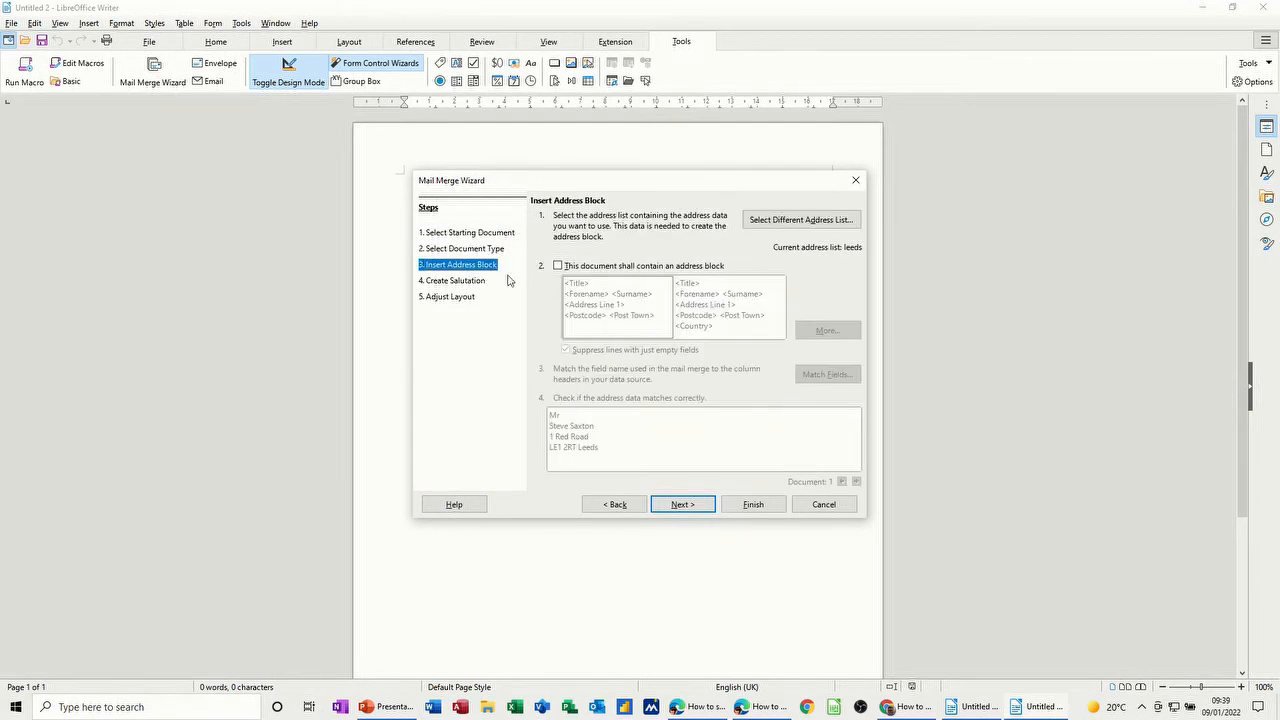
Add AddressDetails.ods from the Libre Office Calc folder under Examples and use it as the recipient address list
left_click(786, 220)
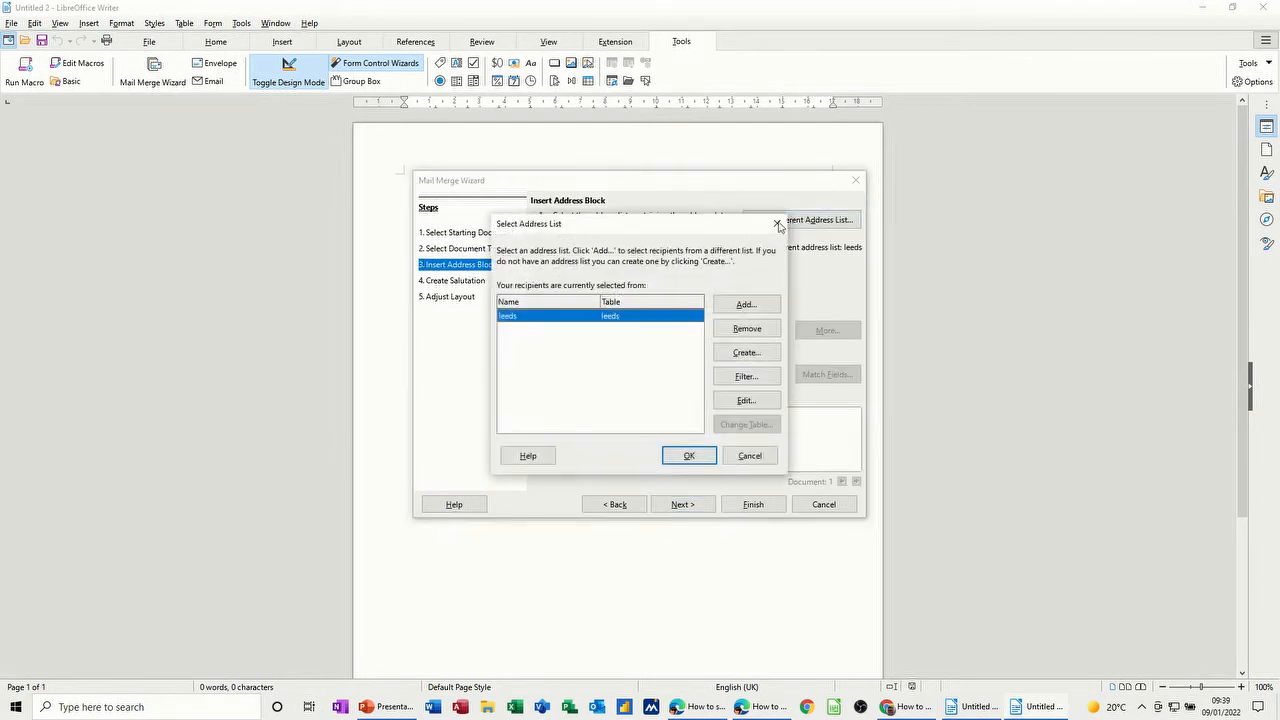
left_click(735, 308)
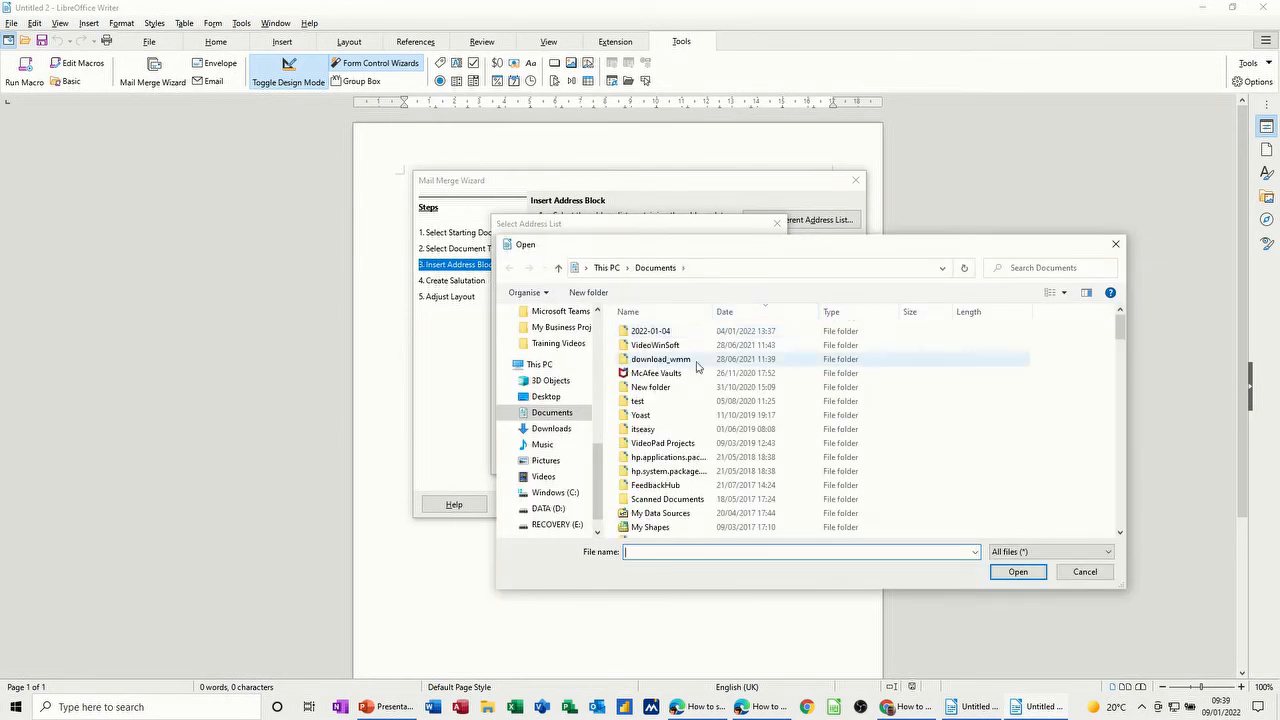
scroll(602, 466, "up", 8)
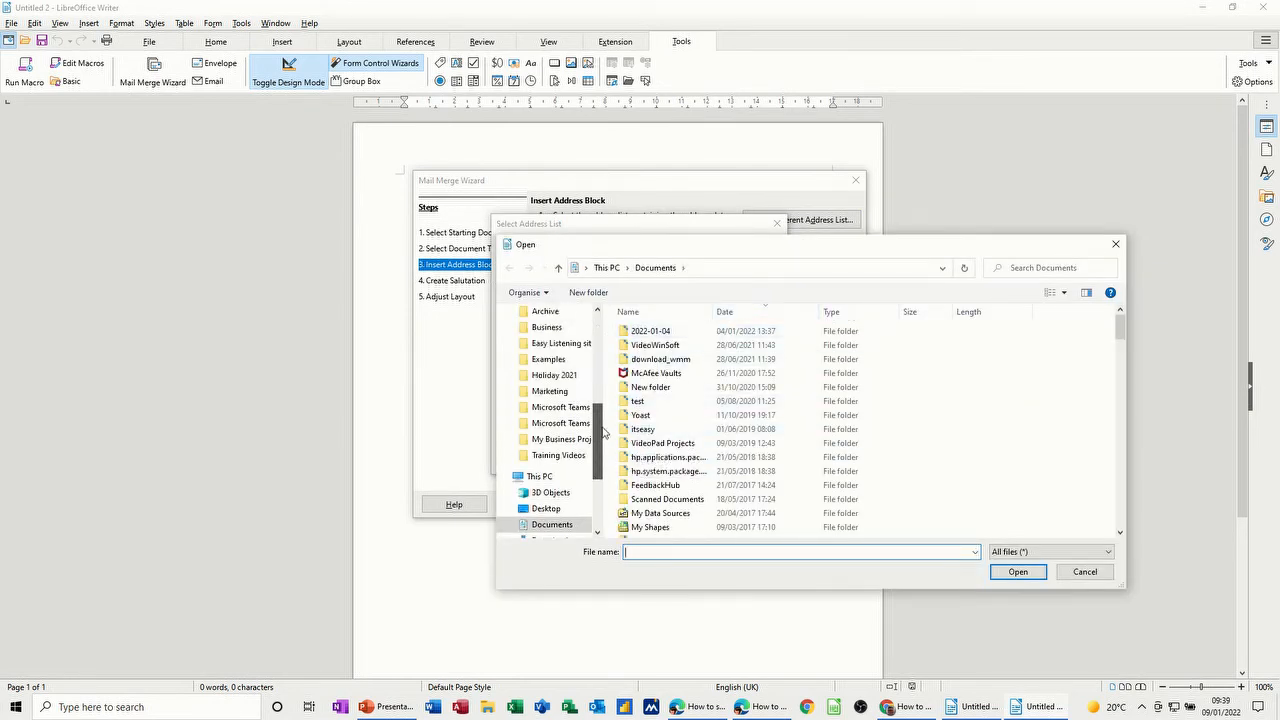
scroll(604, 372, "up", 3)
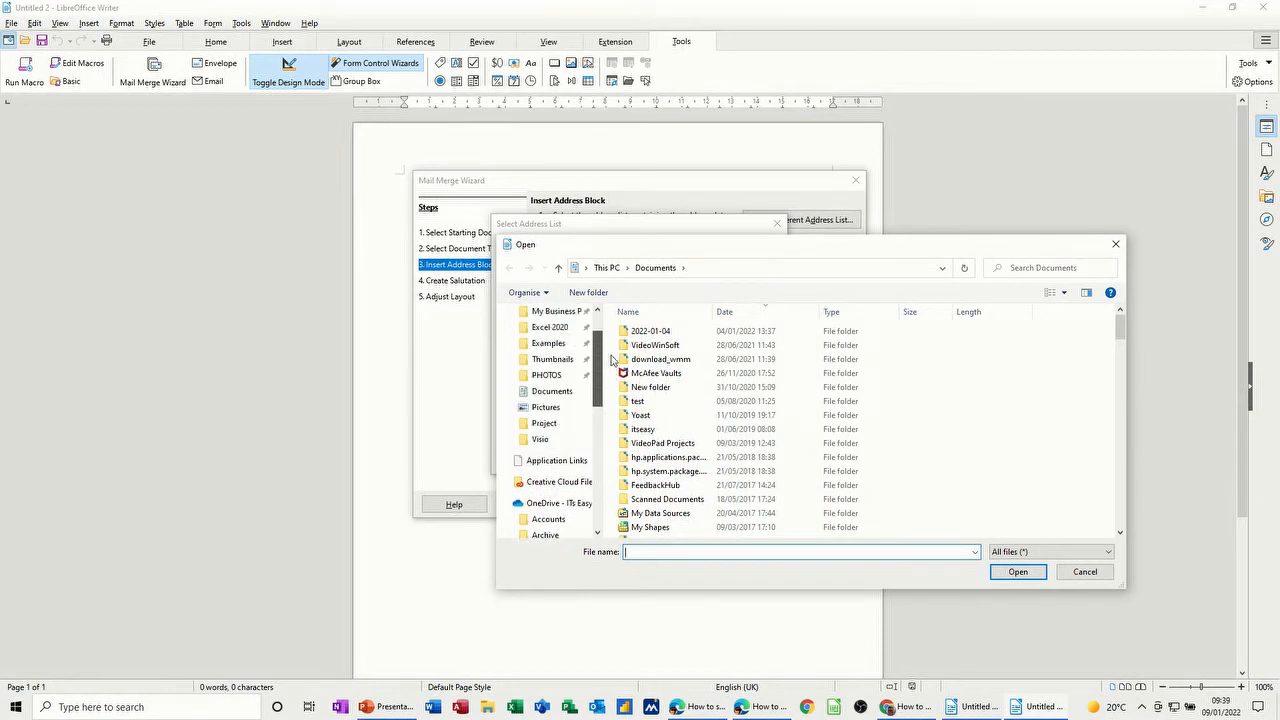
left_click(548, 343)
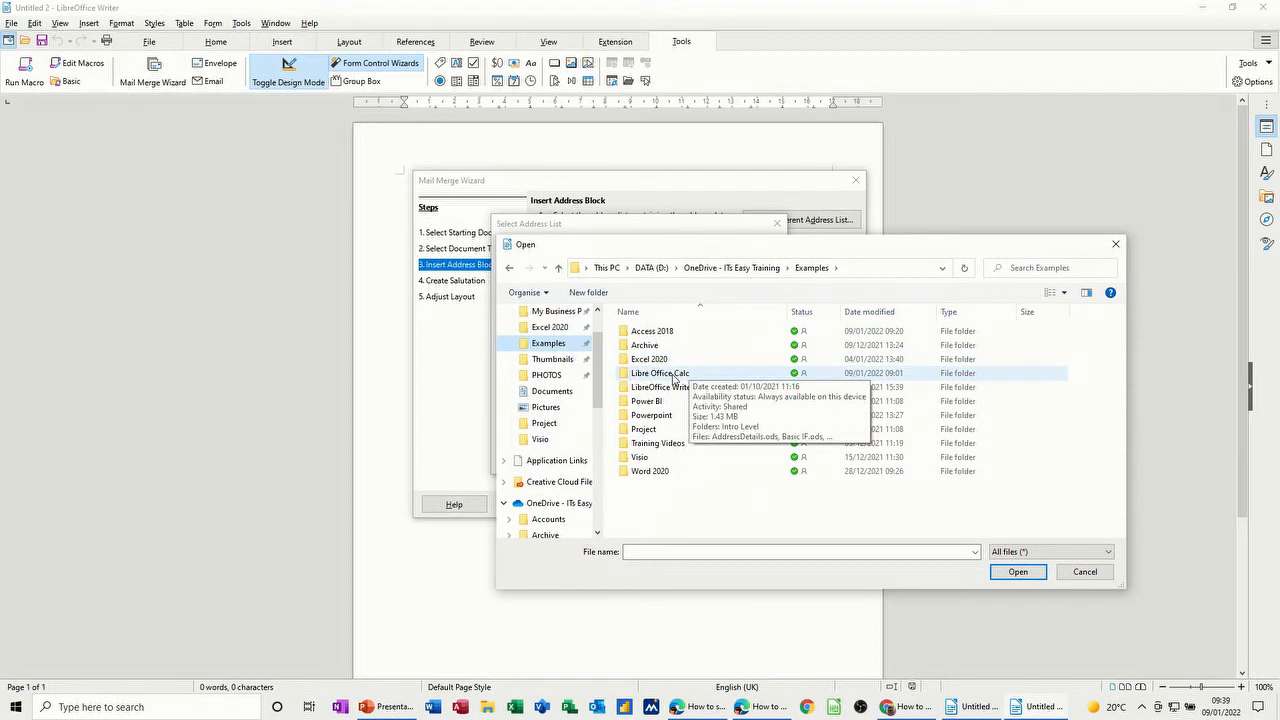
double_click(673, 374)
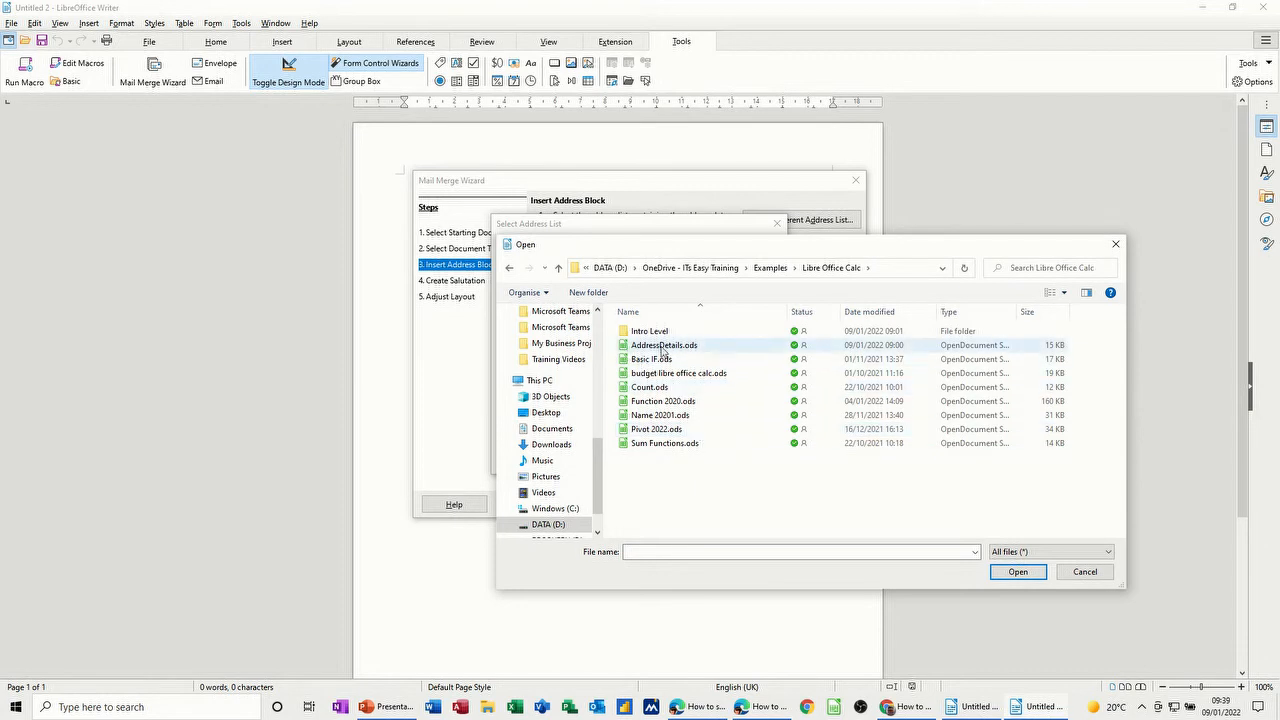
double_click(661, 347)
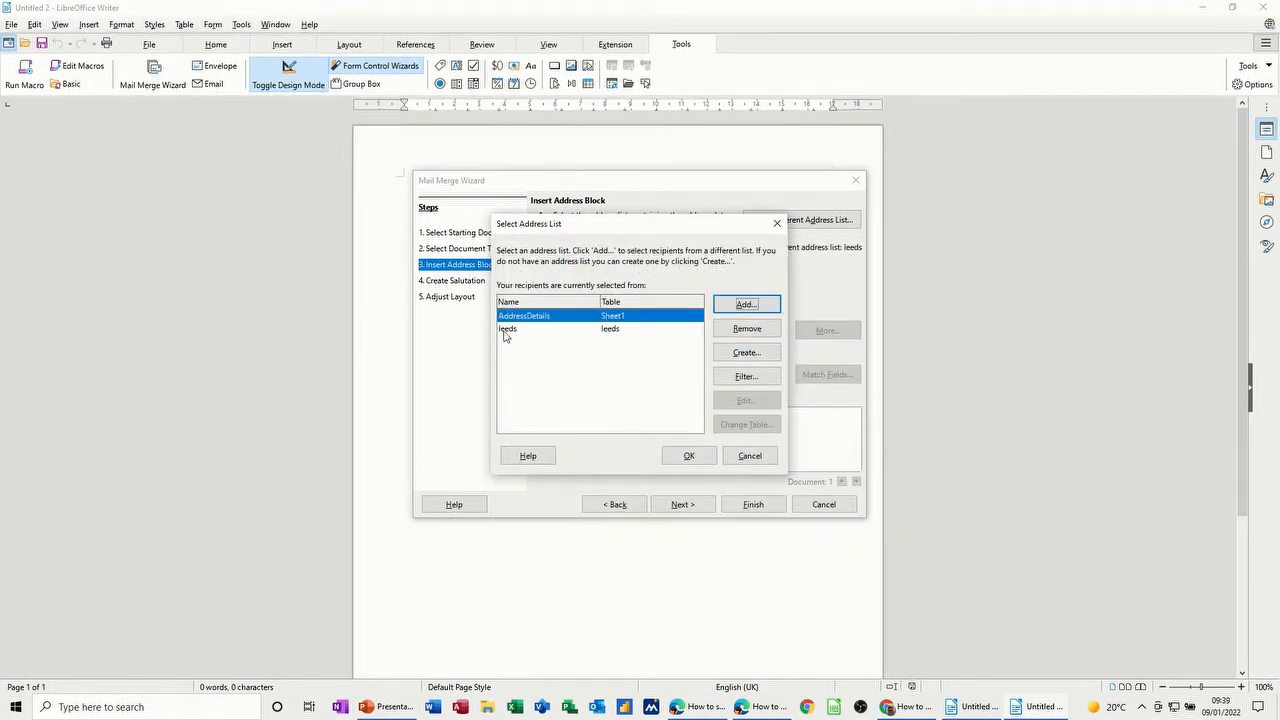
left_click(606, 331)
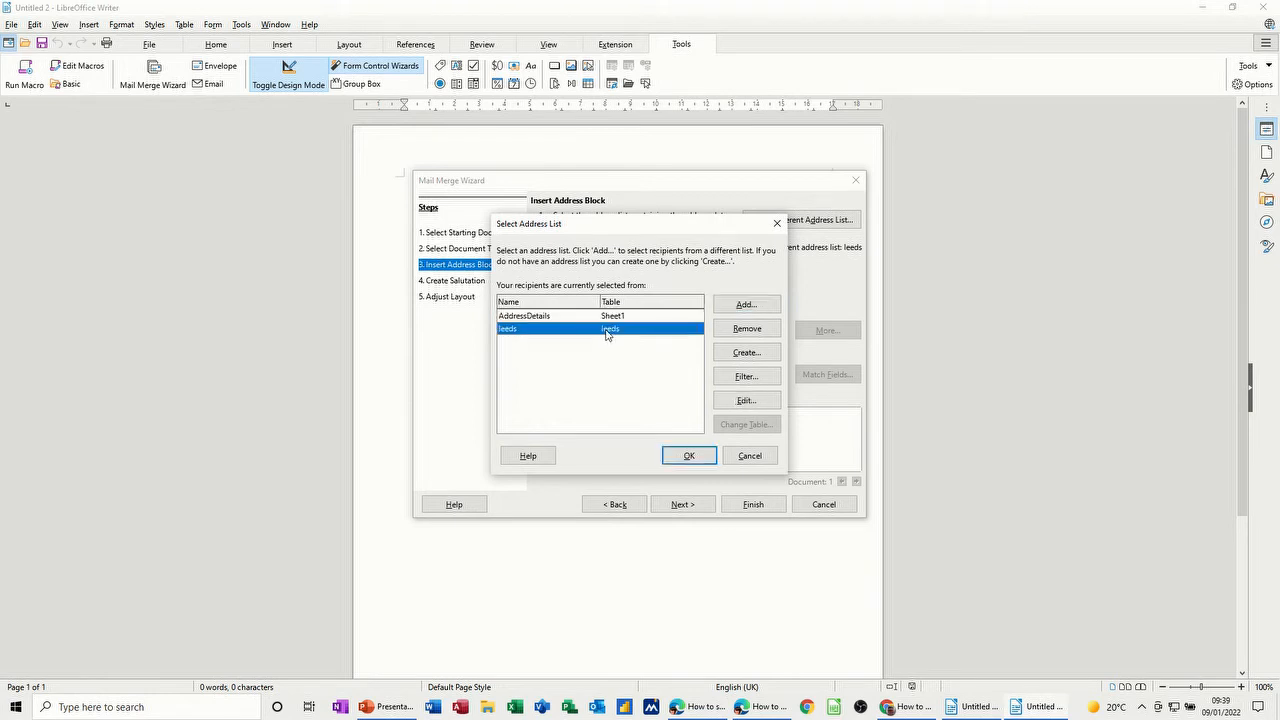
left_click(556, 319)
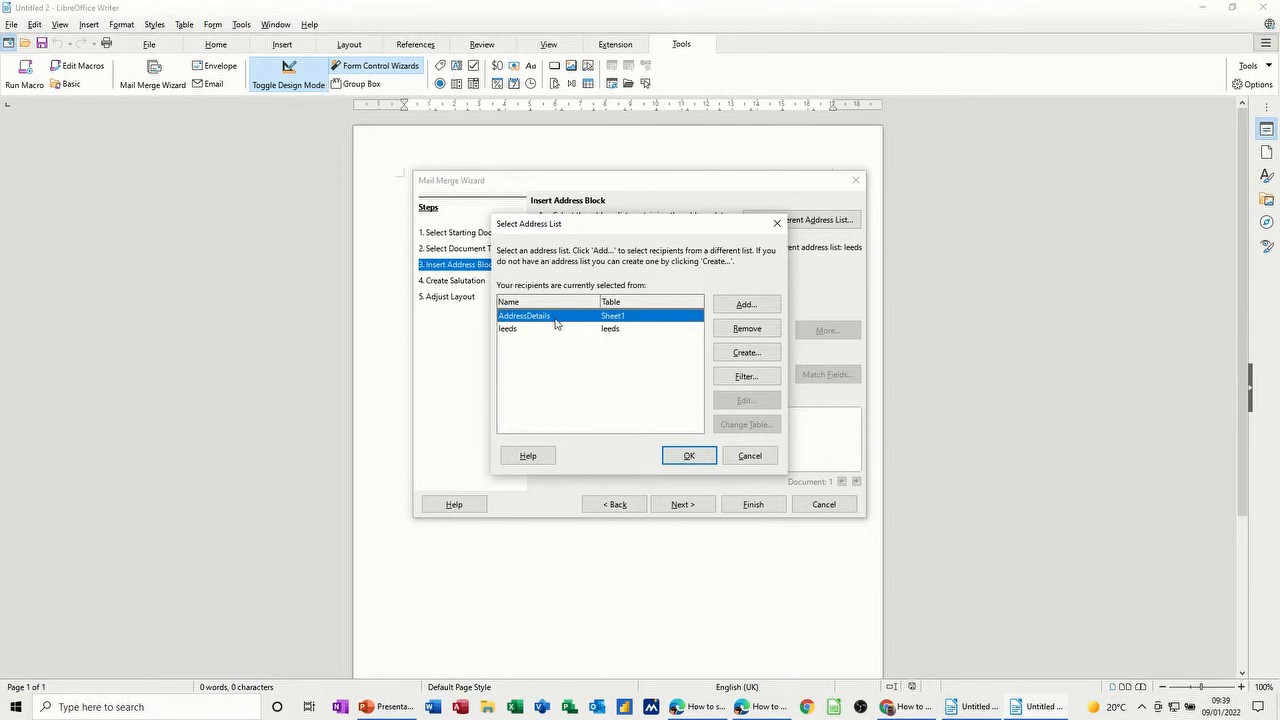
left_click(689, 455)
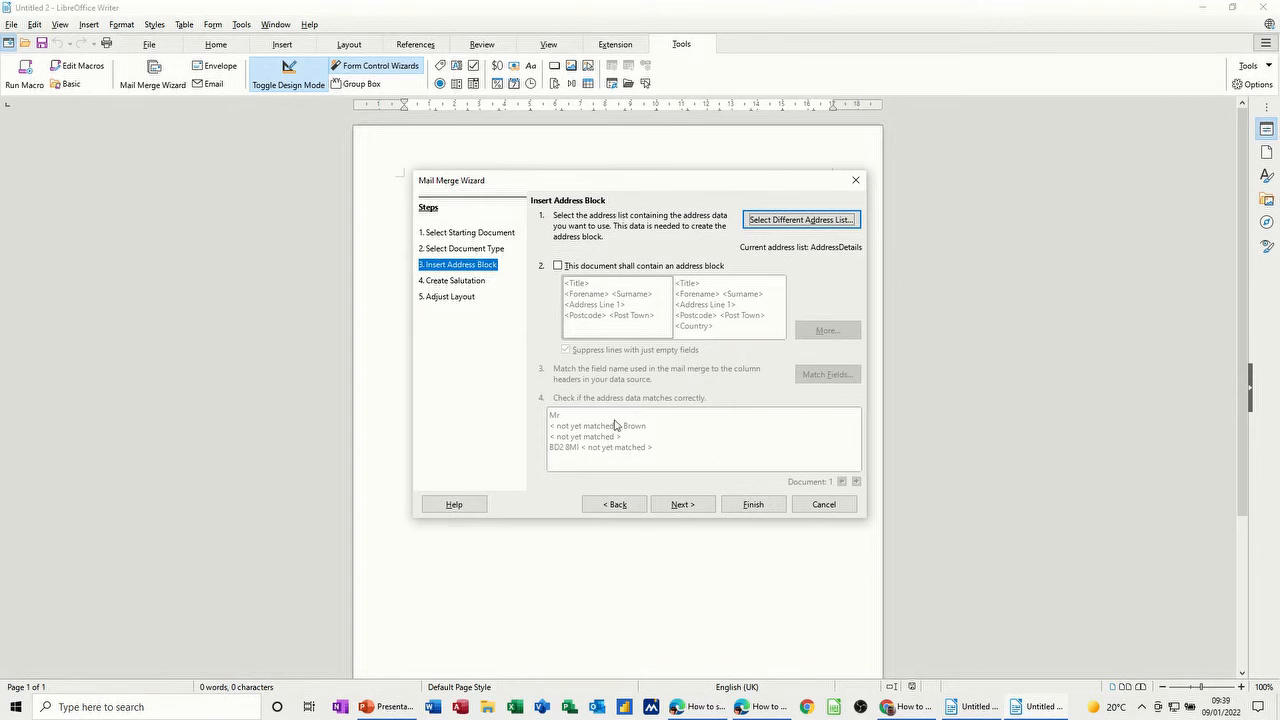
Include an address block in the letter and match the Forename element to the Firstname field
left_click(558, 266)
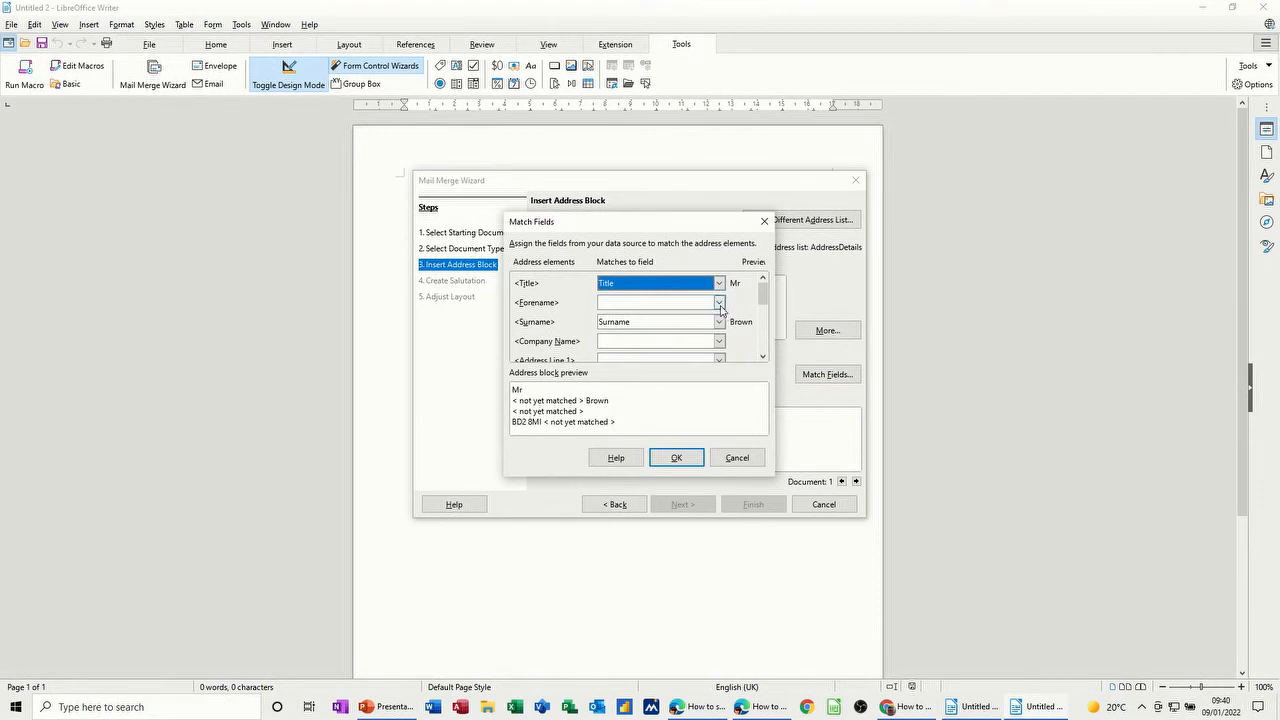
left_click(720, 304)
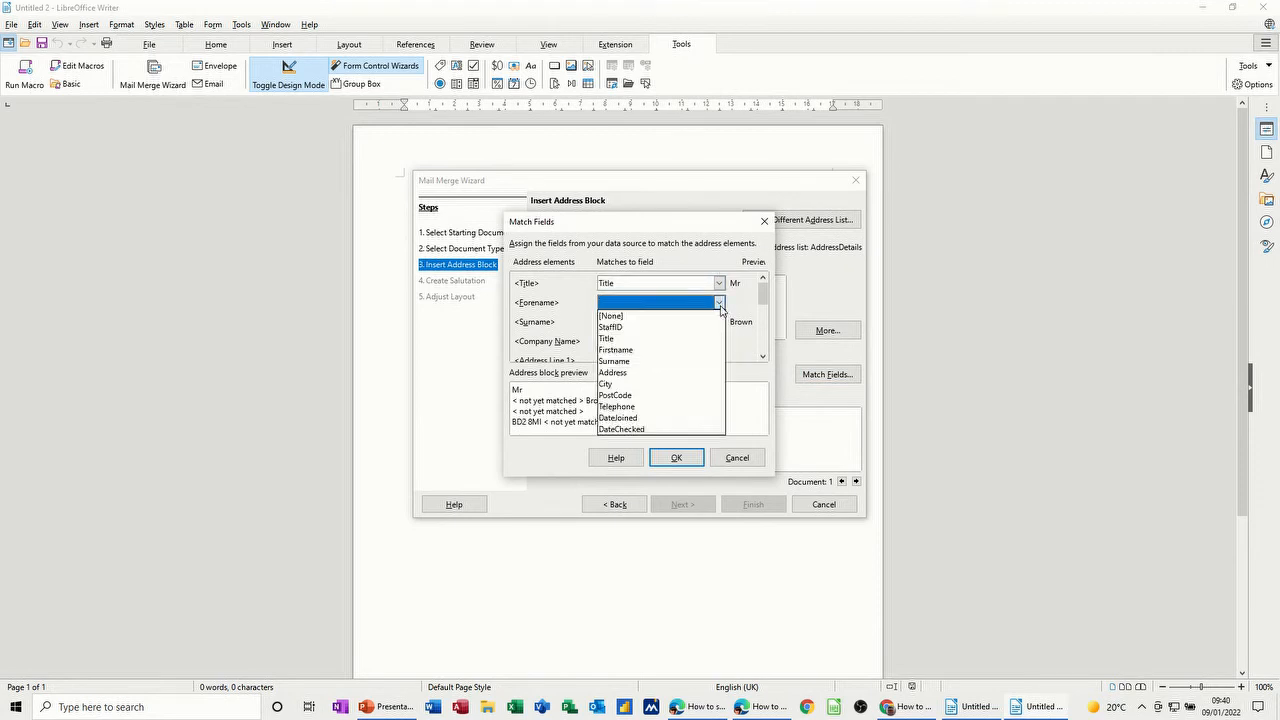
left_click(644, 361)
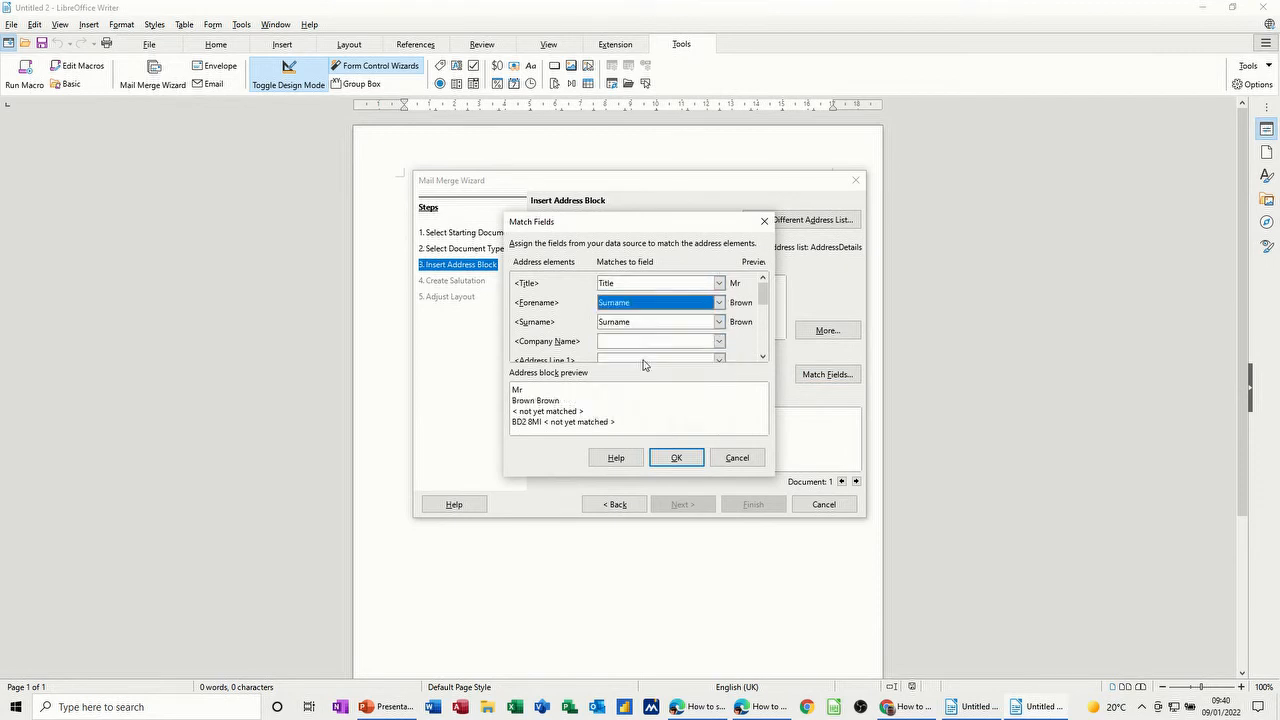
left_click(719, 303)
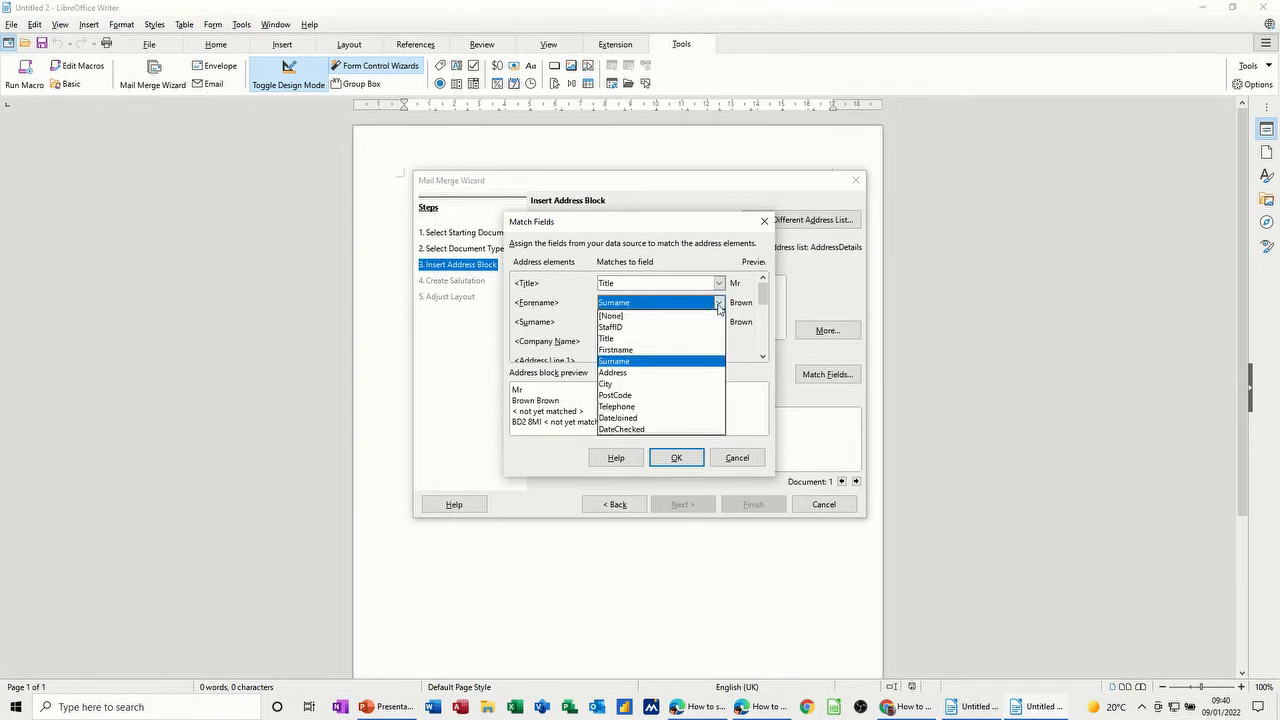
left_click(658, 350)
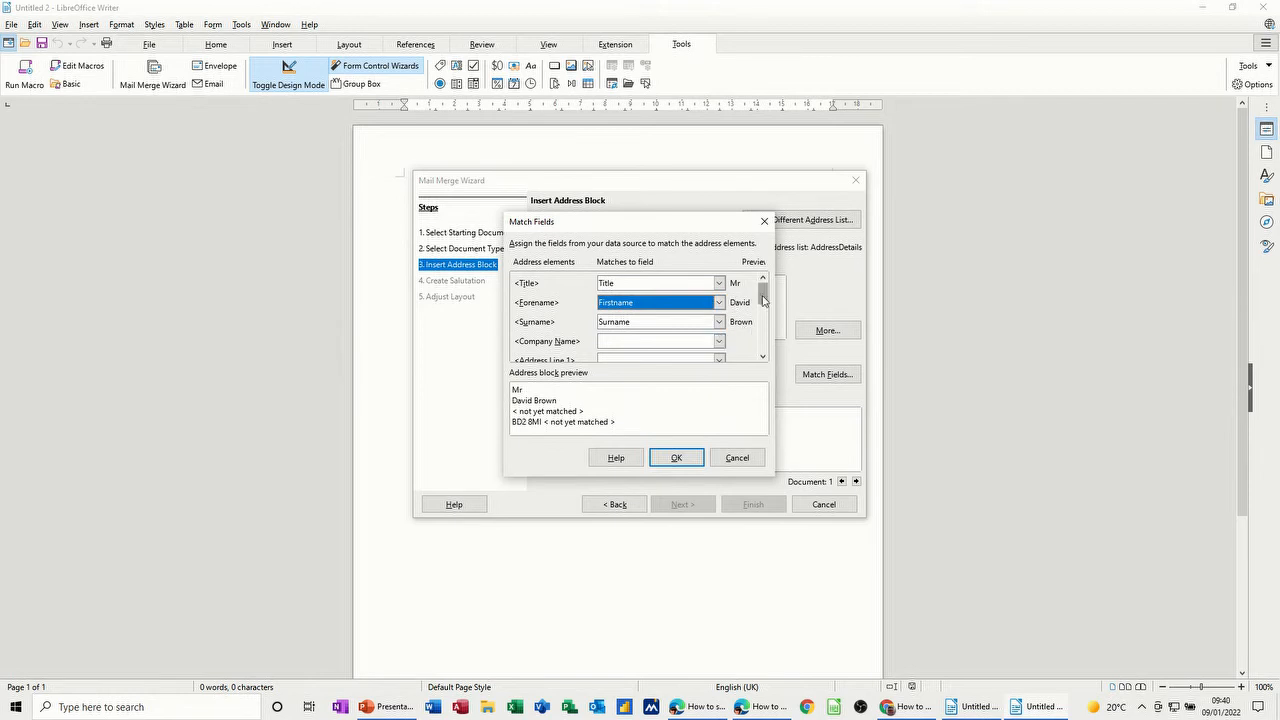
Match the Address Line 1 element to the Address field, with Company Name left unassigned
scroll(720, 340, "down", 2)
left_click(719, 315)
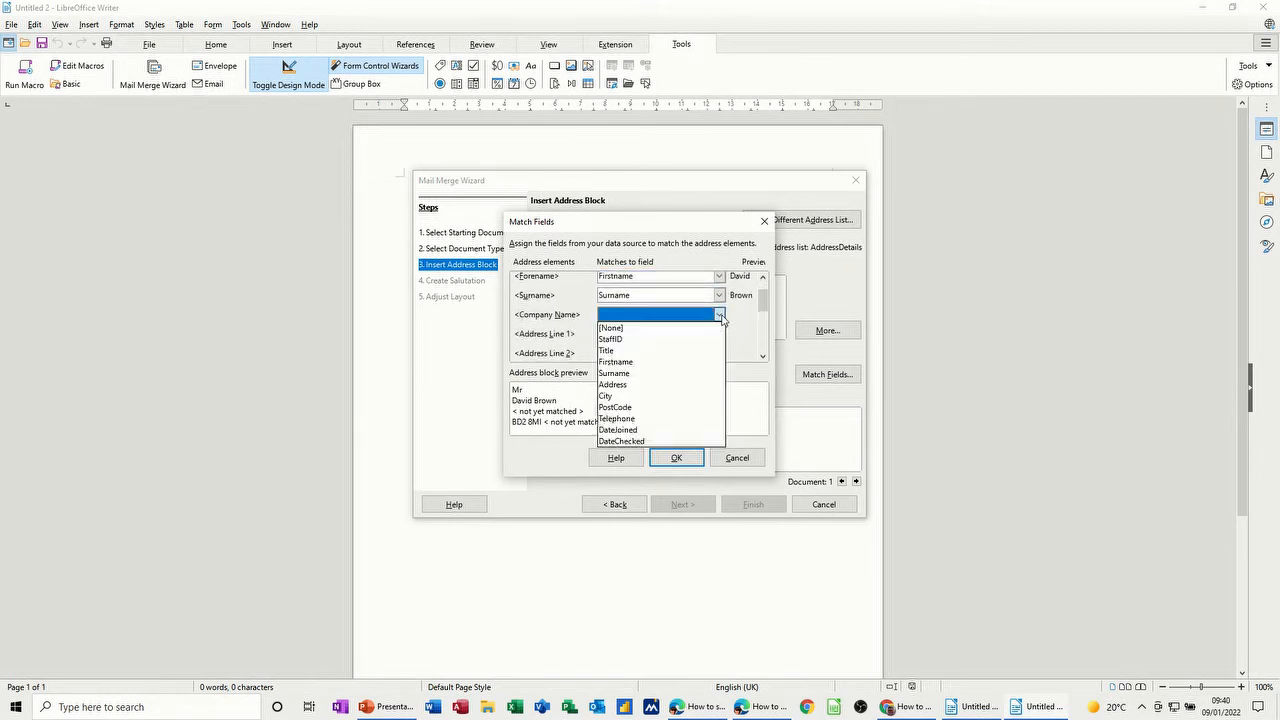
left_click(720, 316)
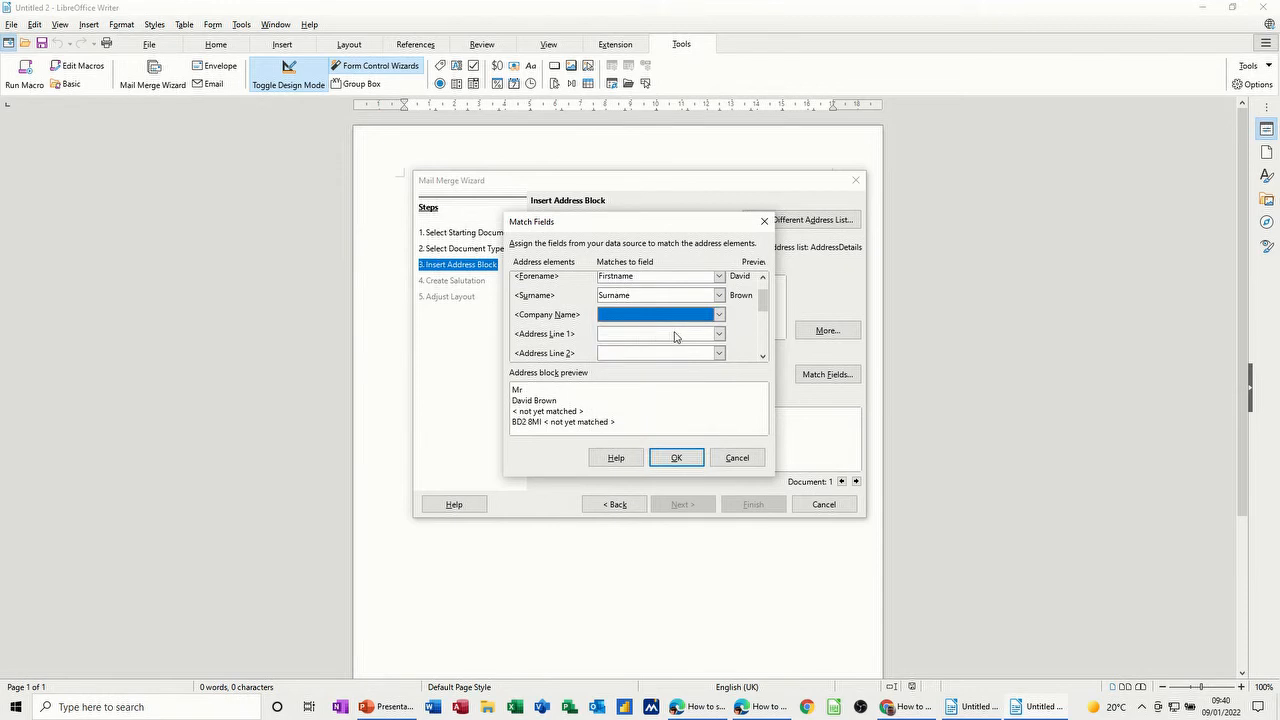
left_click(717, 334)
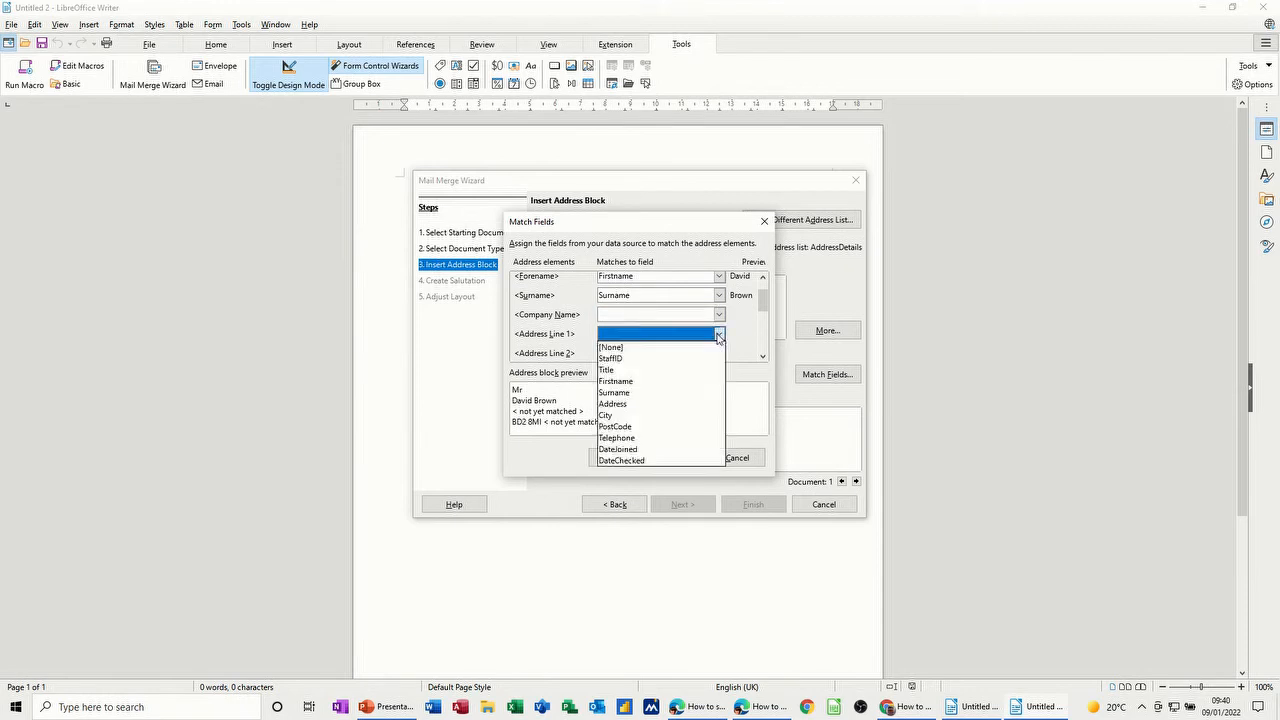
left_click(652, 404)
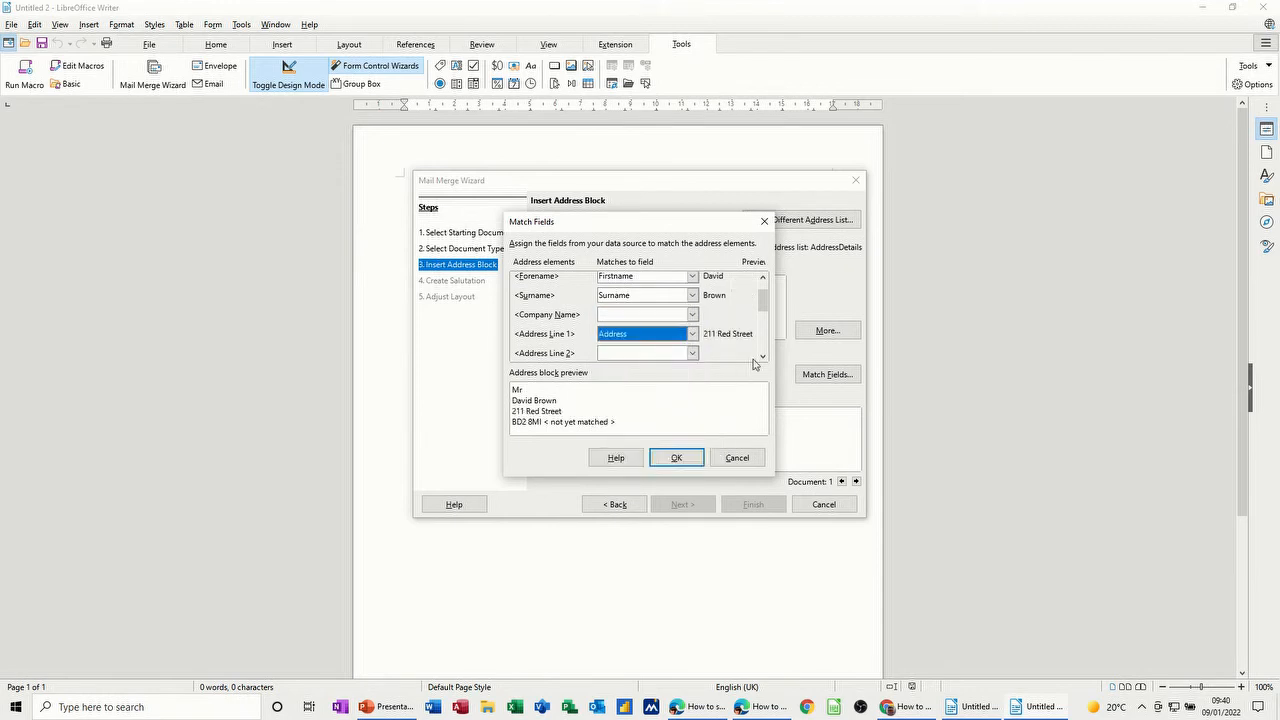
Match the Post Town element to the City field, with County left unassigned
left_click(762, 358)
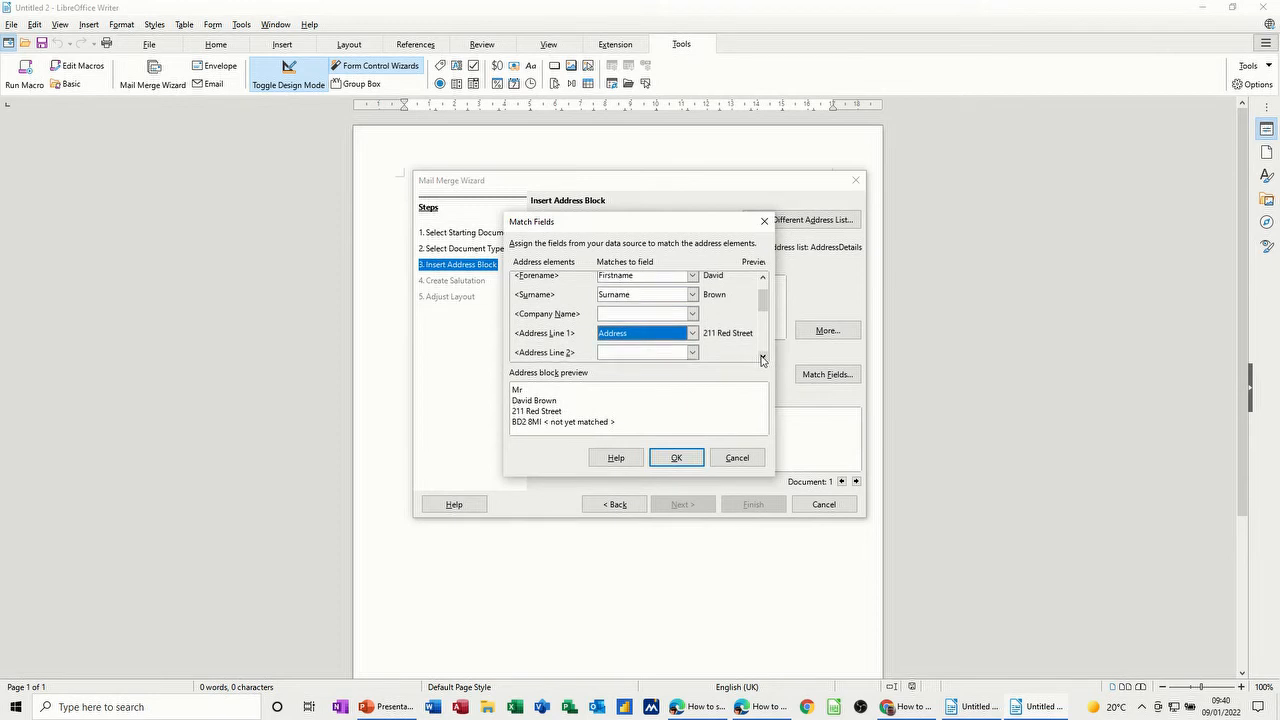
left_click_drag(765, 298, 763, 308)
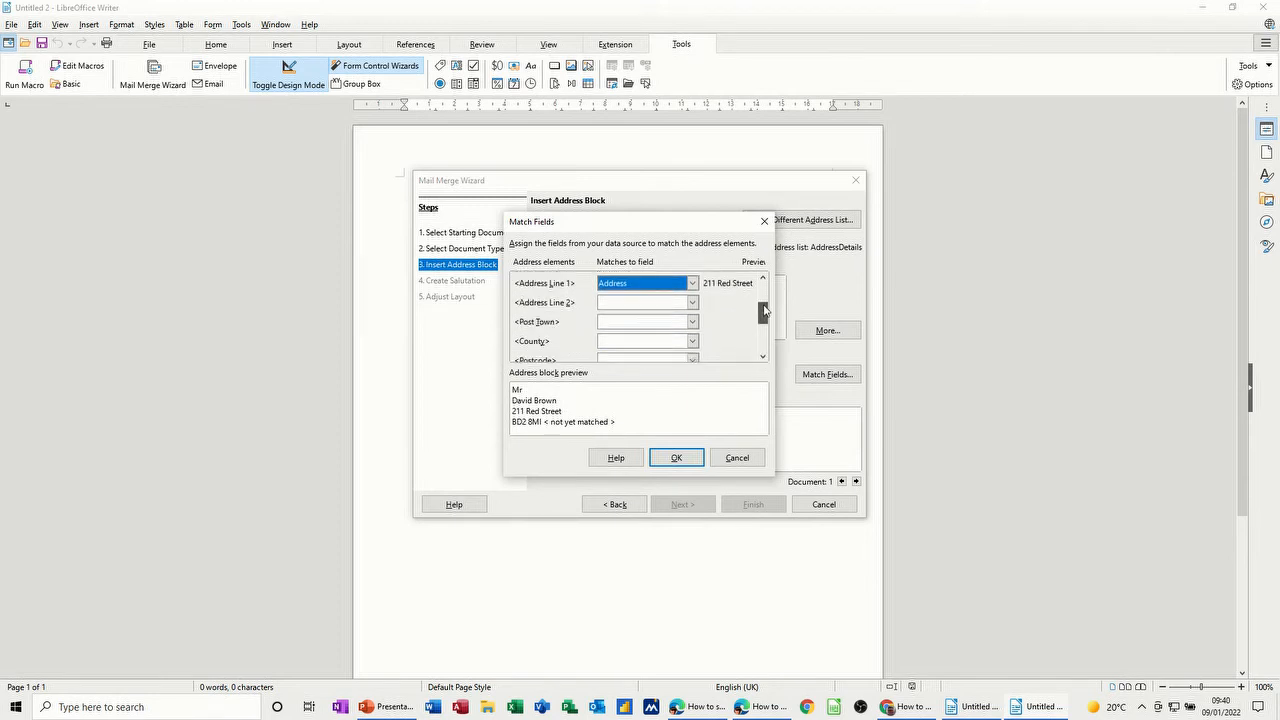
left_click(692, 322)
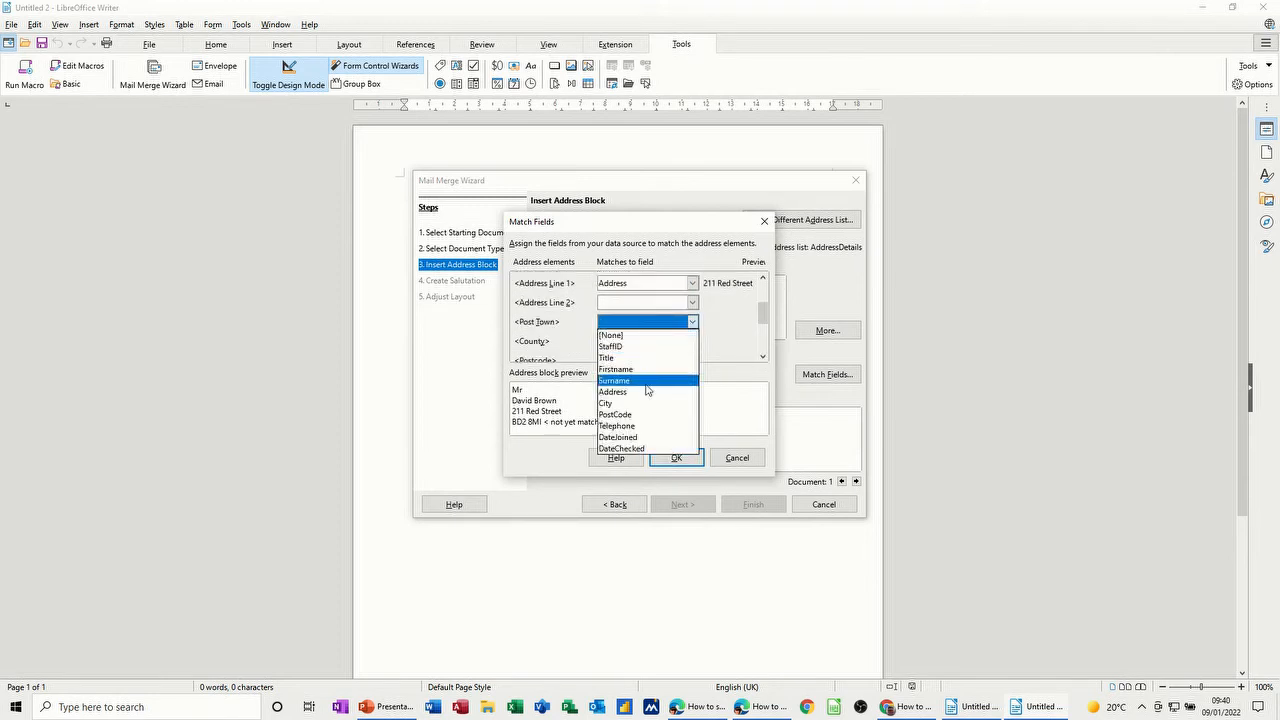
left_click(697, 398)
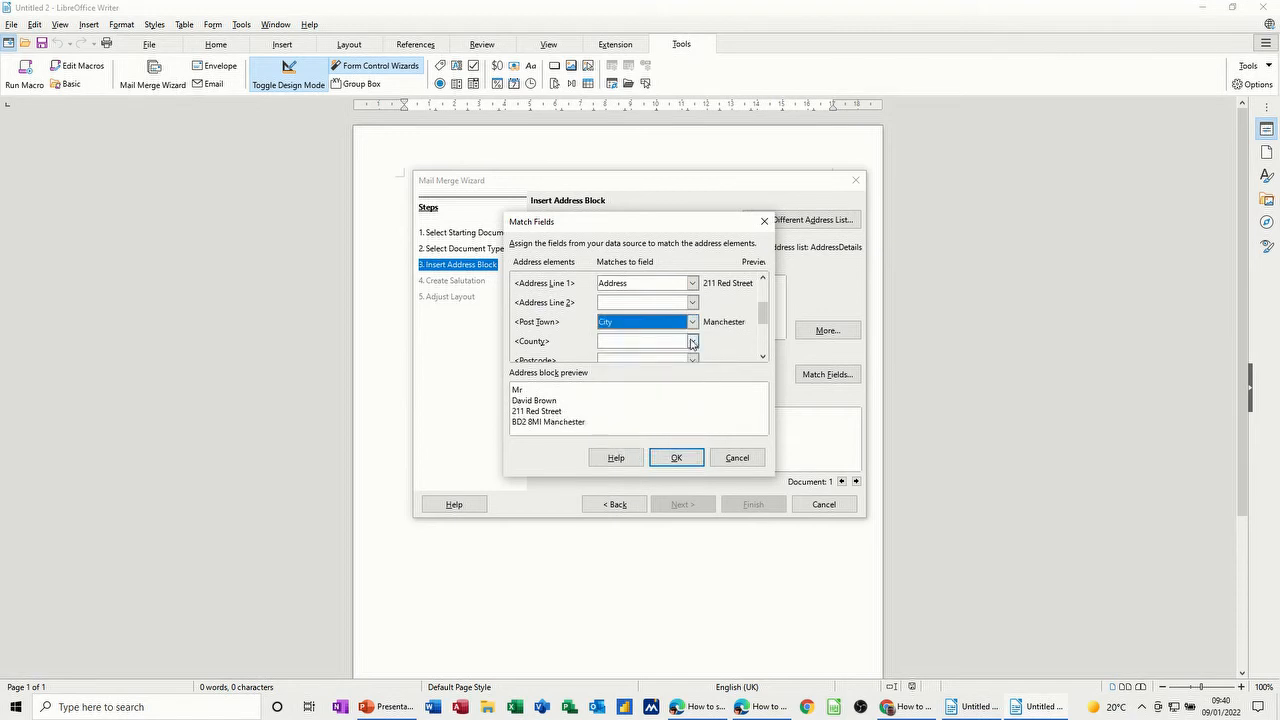
left_click(692, 342)
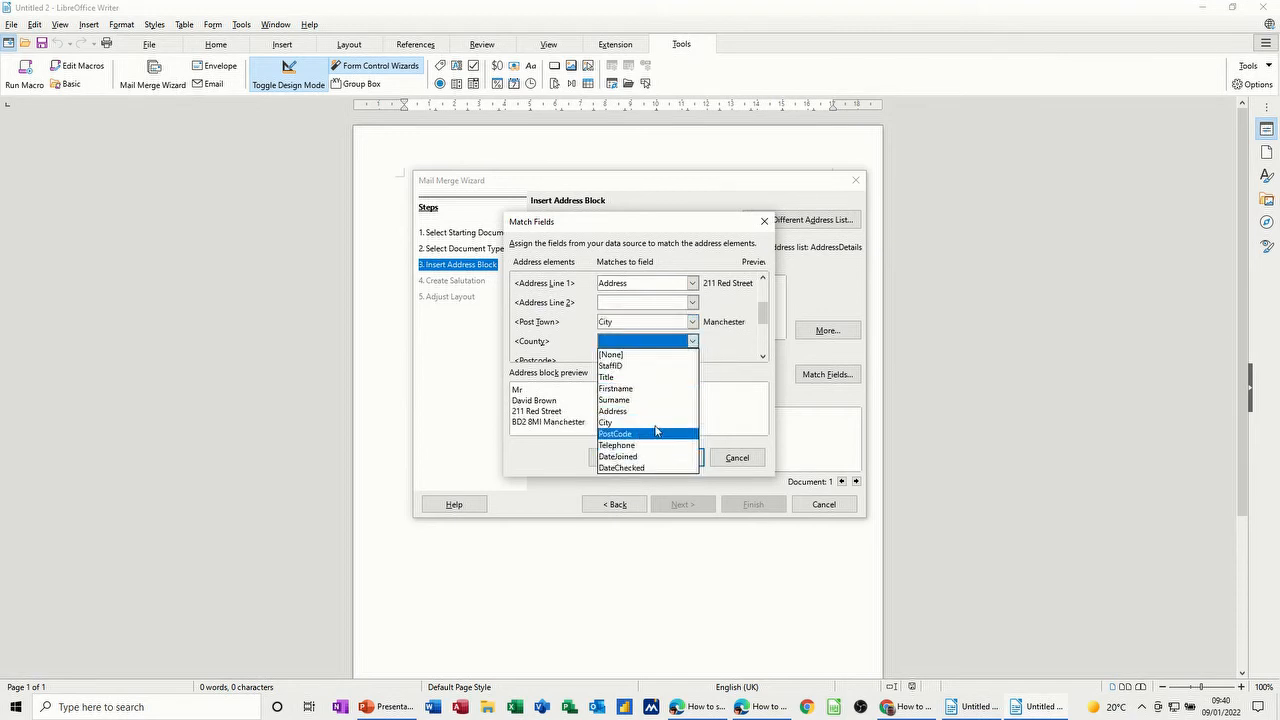
left_click(737, 350)
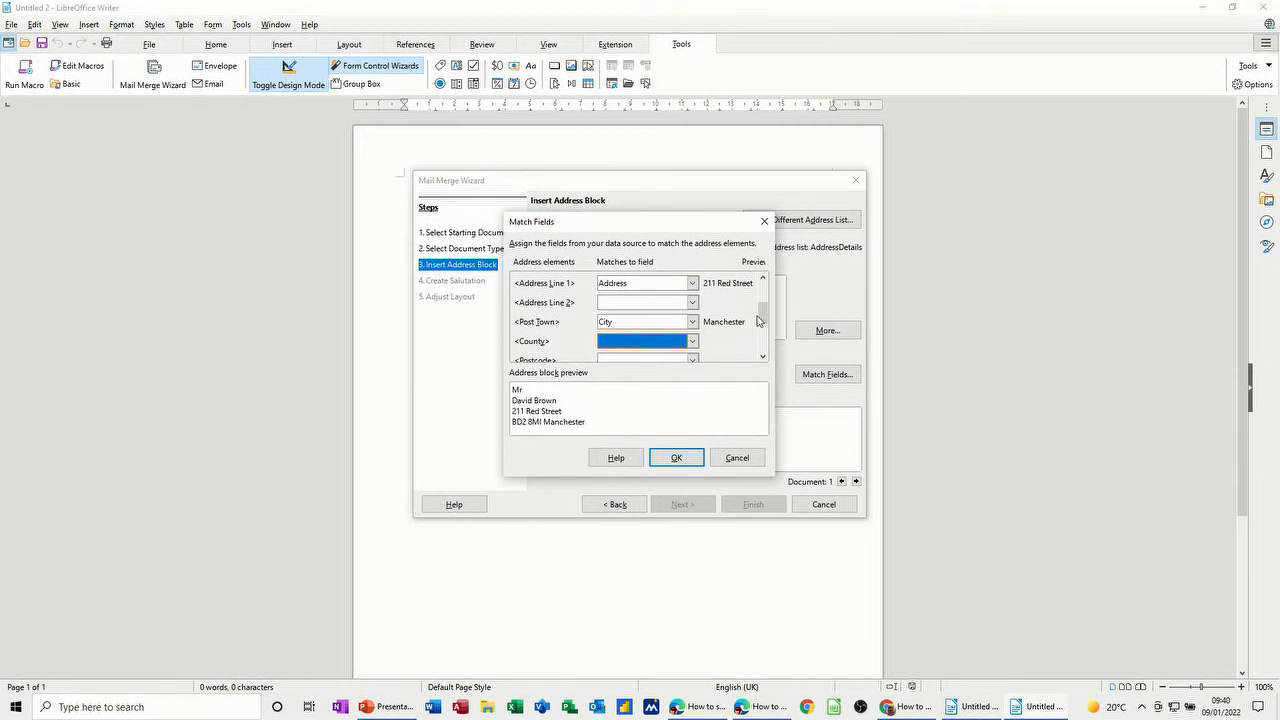
Match the Postcode element to the PostCode field and accept the field matching
scroll(752, 324, "down", 2)
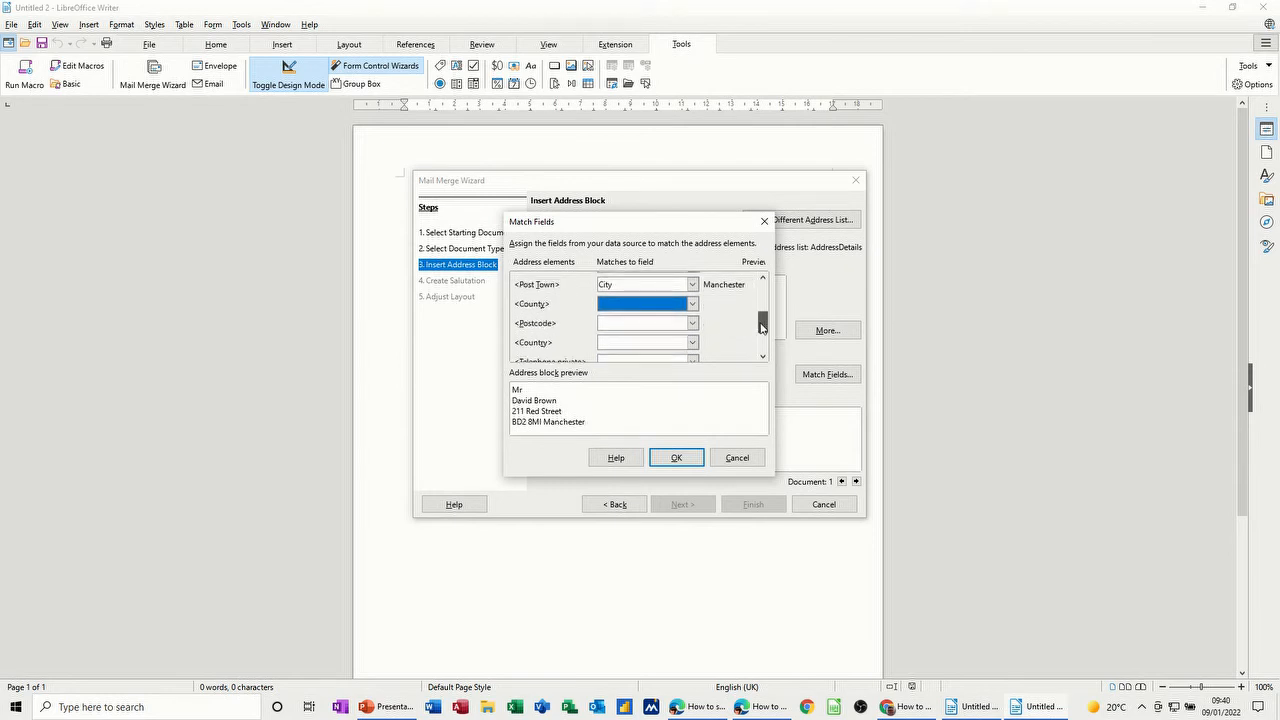
left_click(692, 323)
left_click(640, 414)
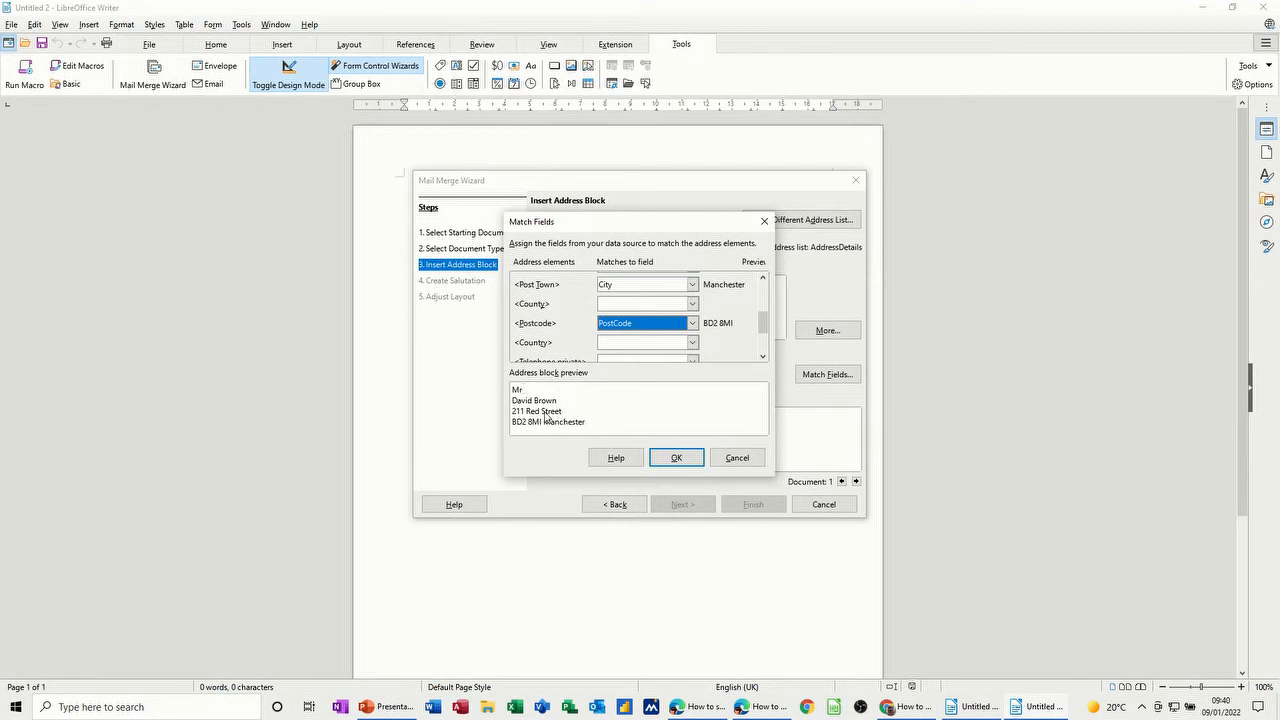
left_click(672, 457)
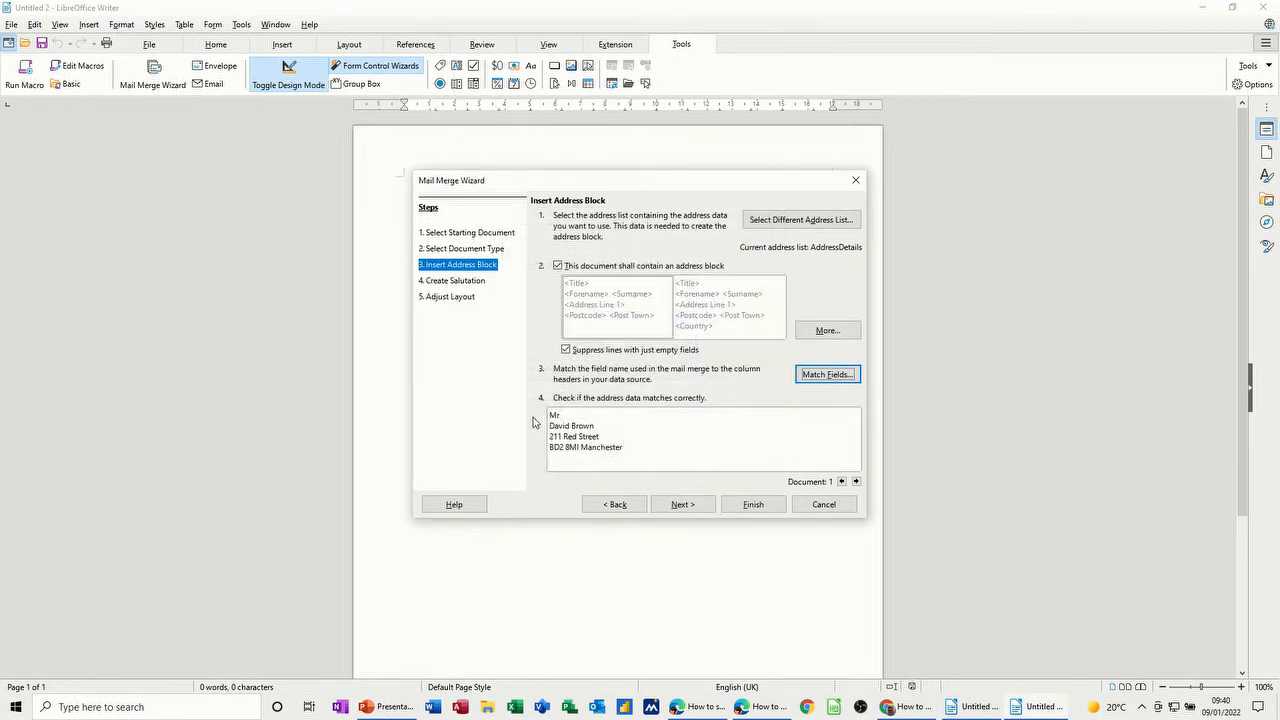
Go to the salutation stage and choose "Dear Sir or Madam," as the general salutation
left_click(474, 282)
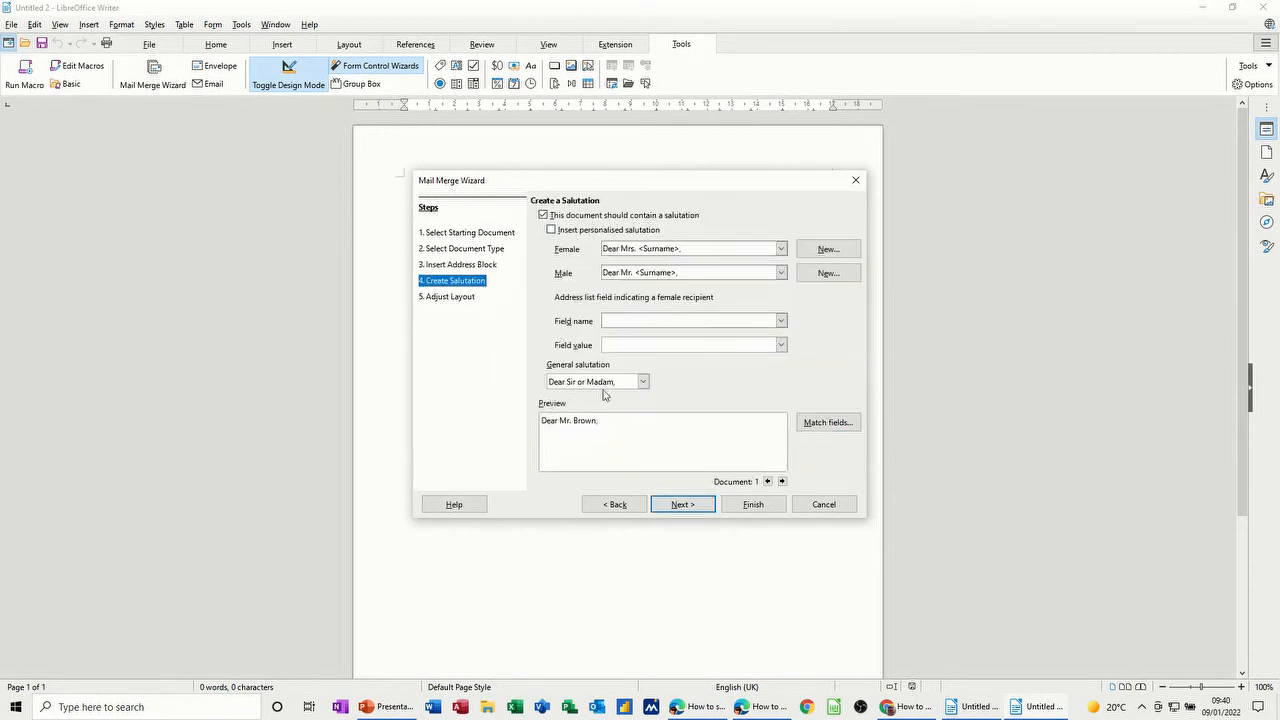
left_click(643, 381)
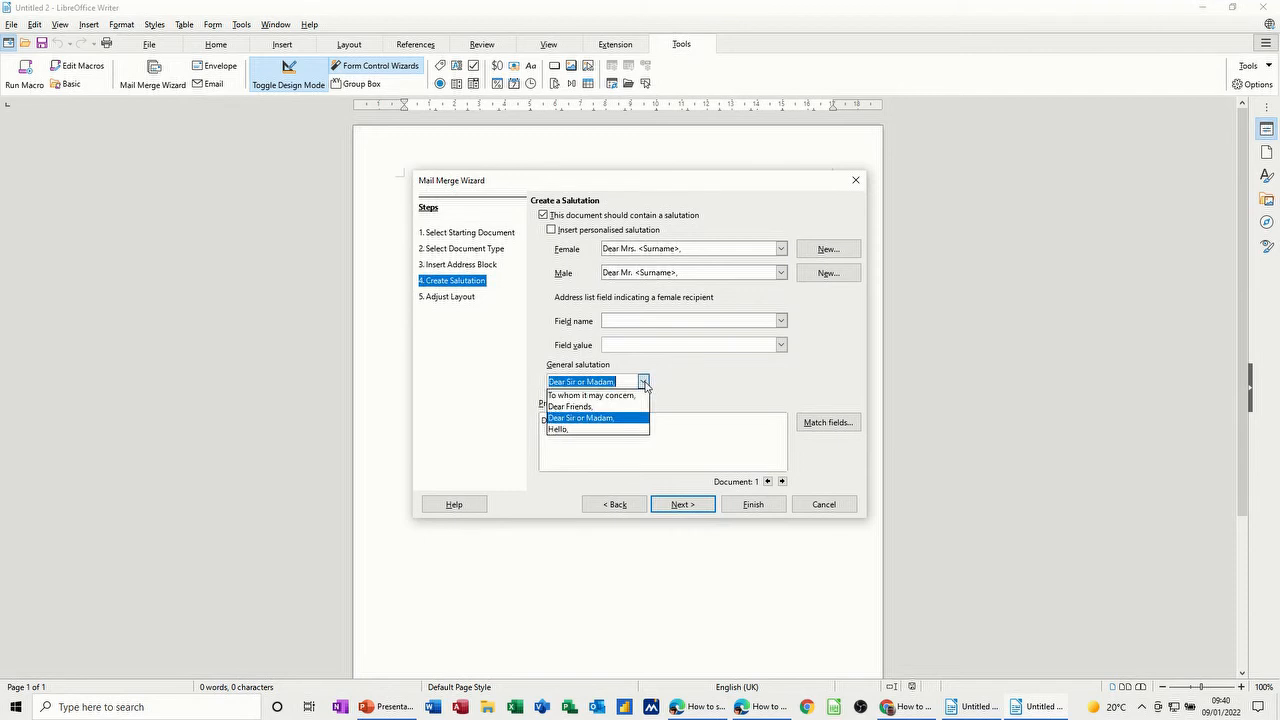
left_click(591, 418)
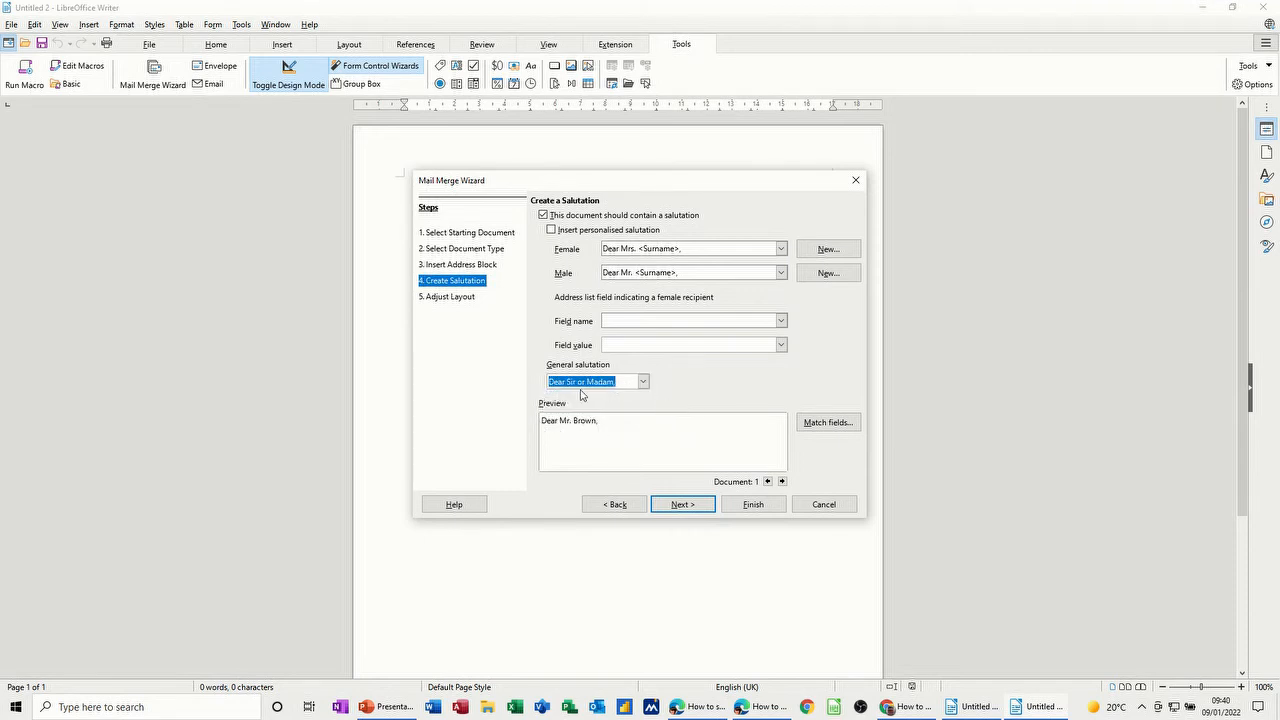
In the layout stage, place the address block 1.00 cm from the top, move the salutation up, and finish the wizard
left_click(455, 297)
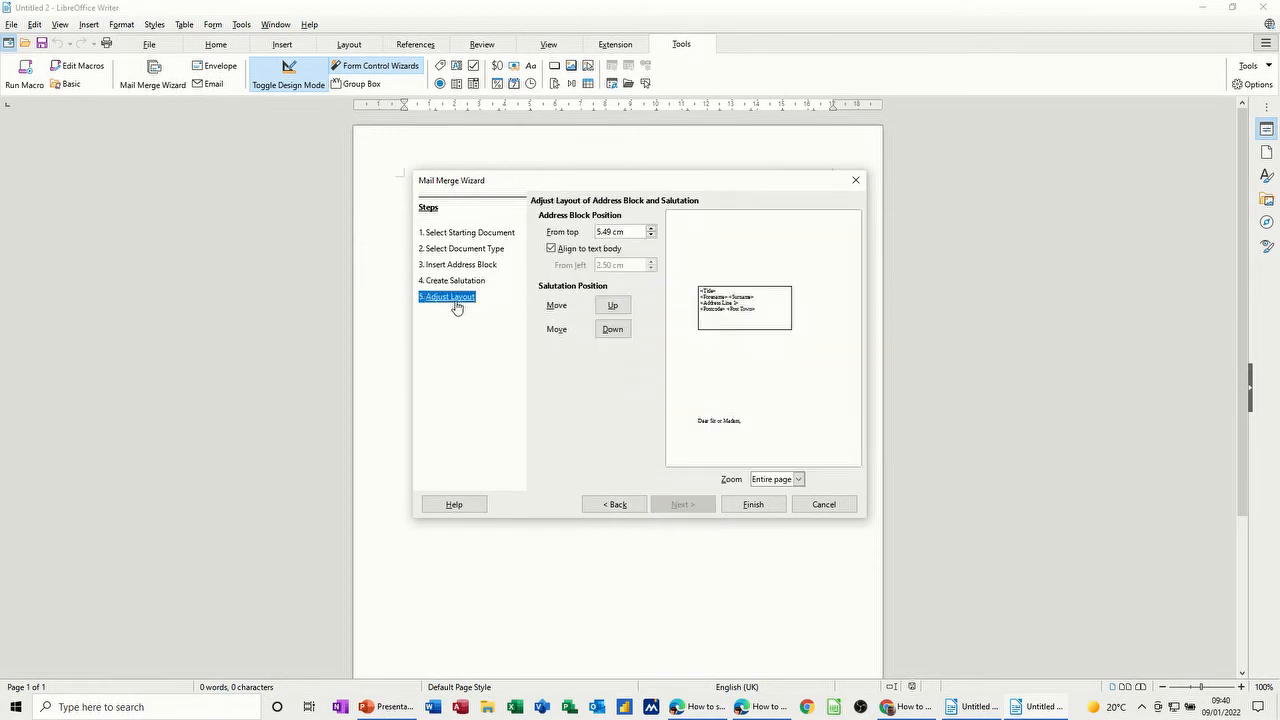
left_click(612, 305)
left_click(651, 235)
left_click(651, 235)
left_click_drag(651, 236, 651, 236)
left_click(612, 305)
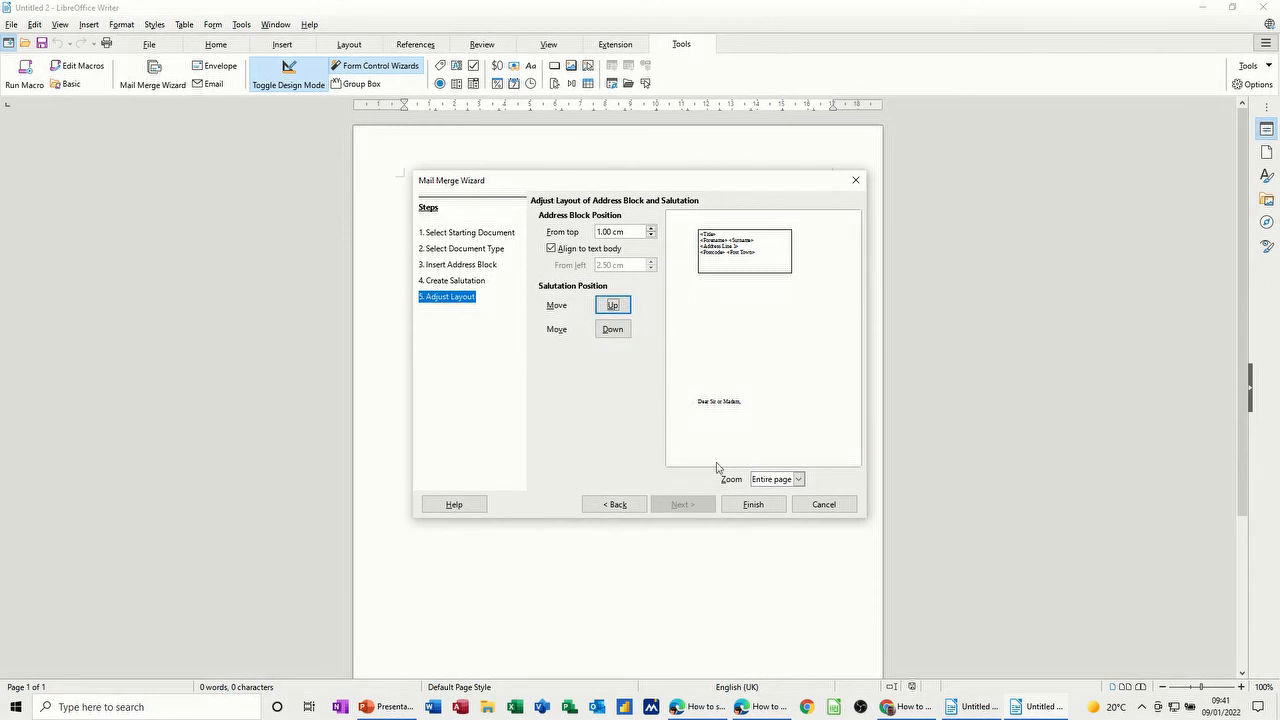
left_click(757, 505)
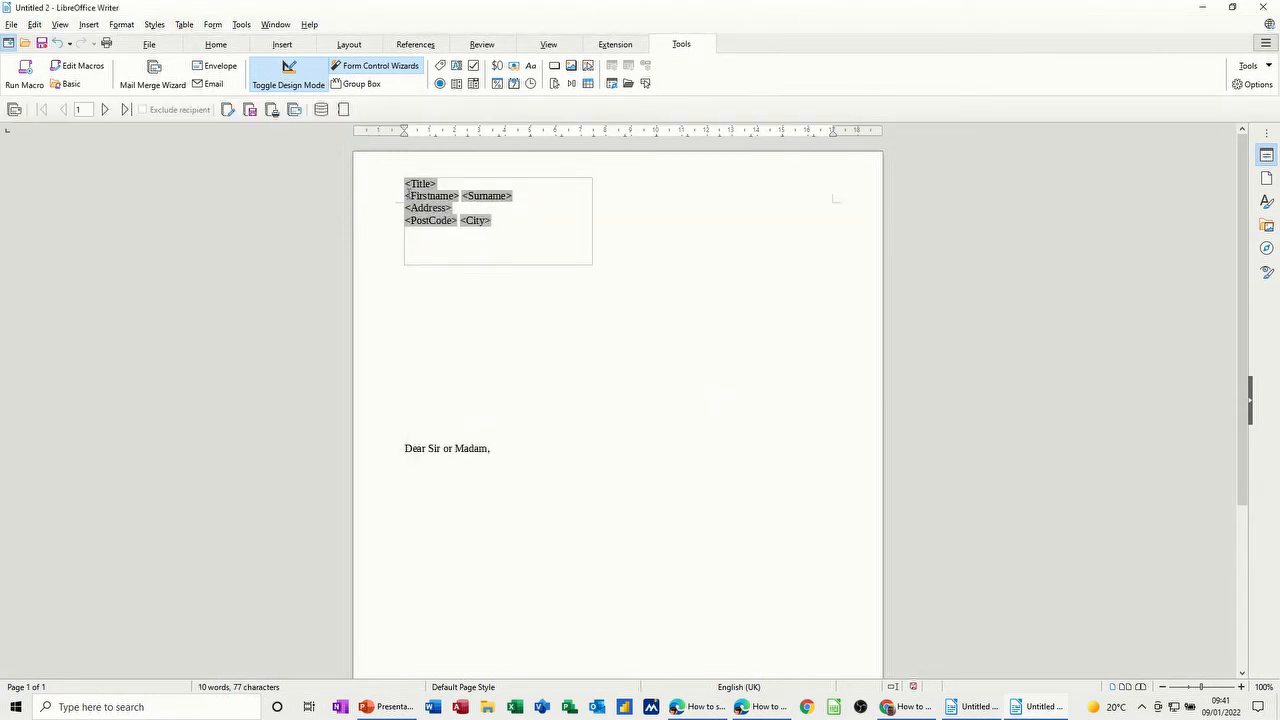
Move the address frame to about 2 cm from the page's left edge and 2.4 cm from its top edge
left_click(449, 232)
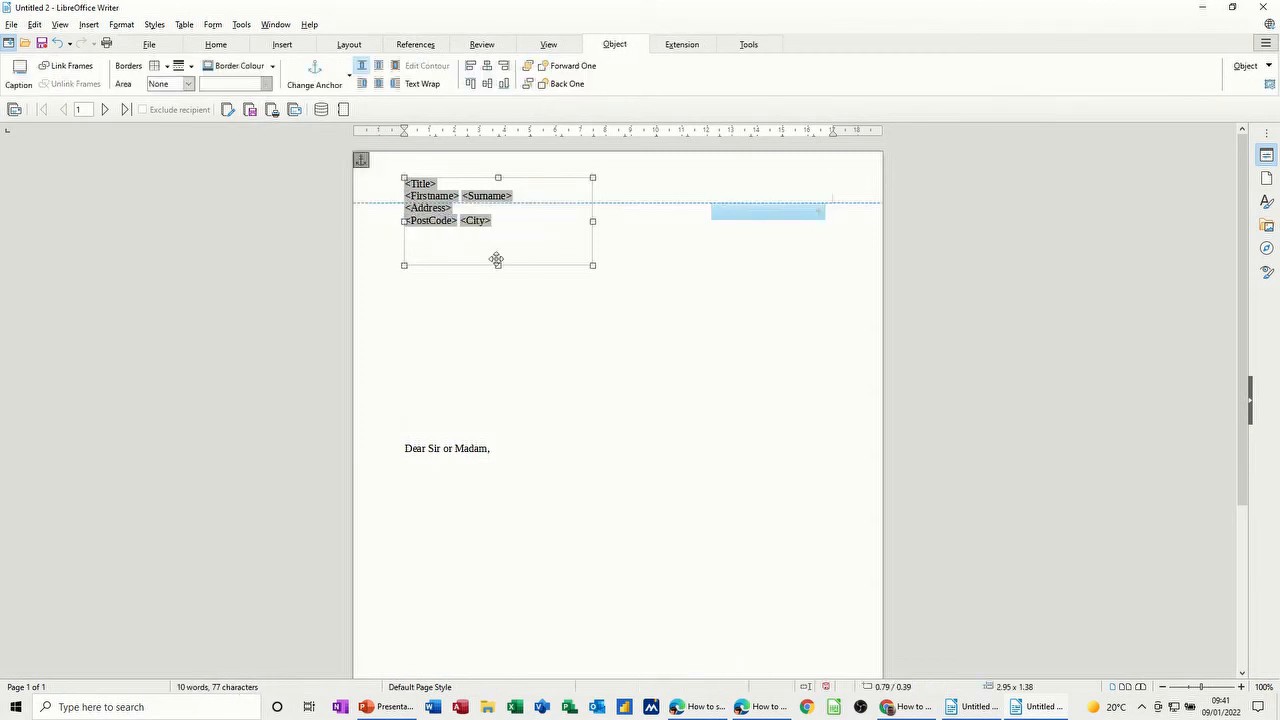
left_click(443, 402)
left_click(473, 266)
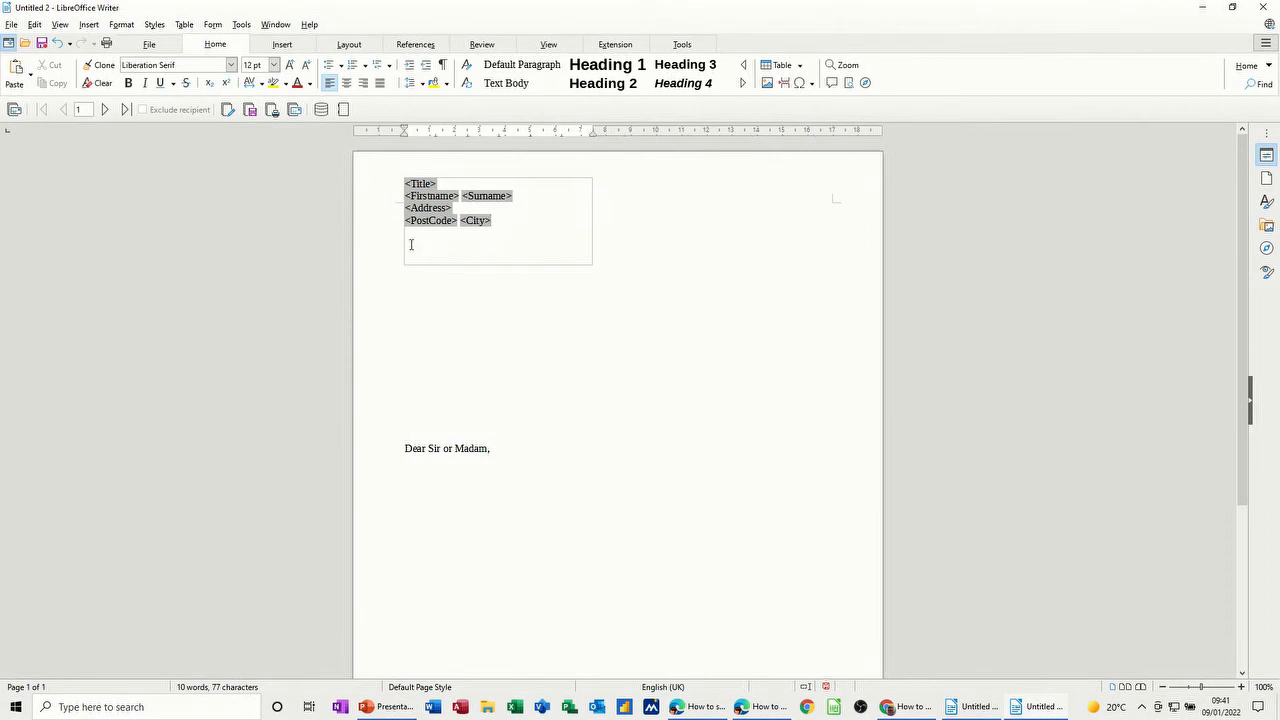
left_click(471, 264)
left_click_drag(471, 271, 474, 318)
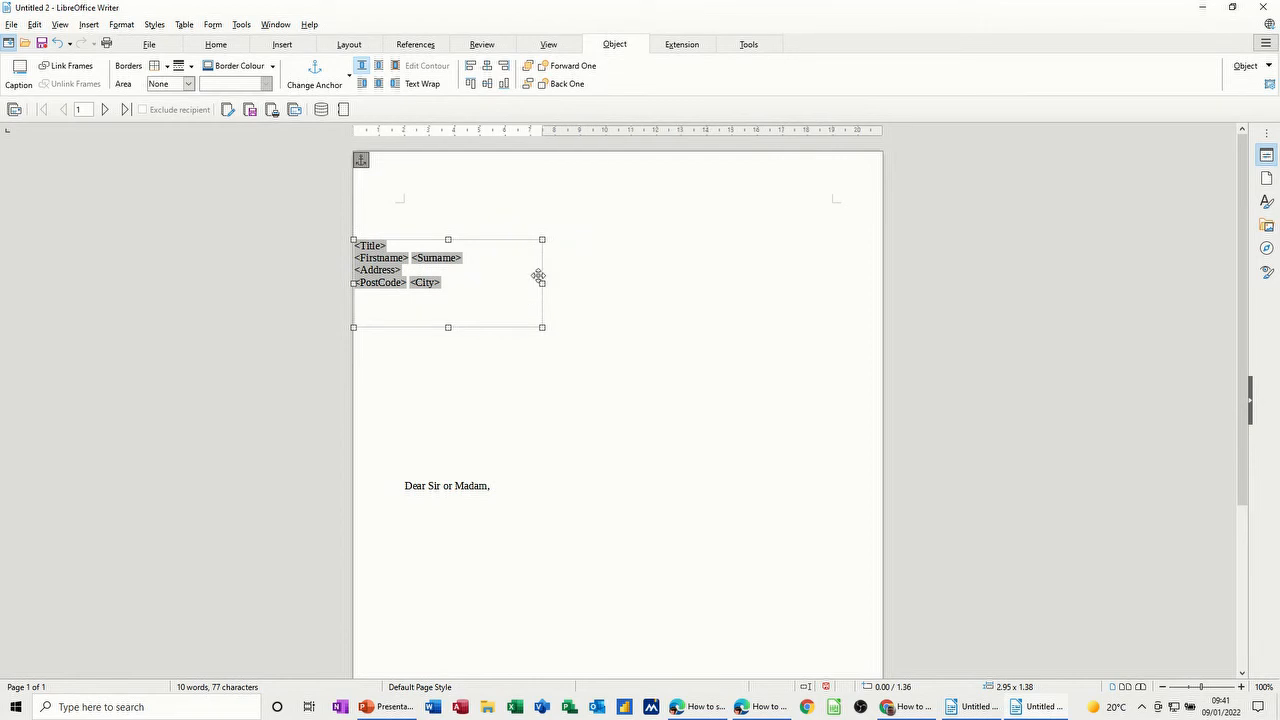
left_click_drag(539, 273, 591, 272)
left_click_drag(466, 240, 469, 207)
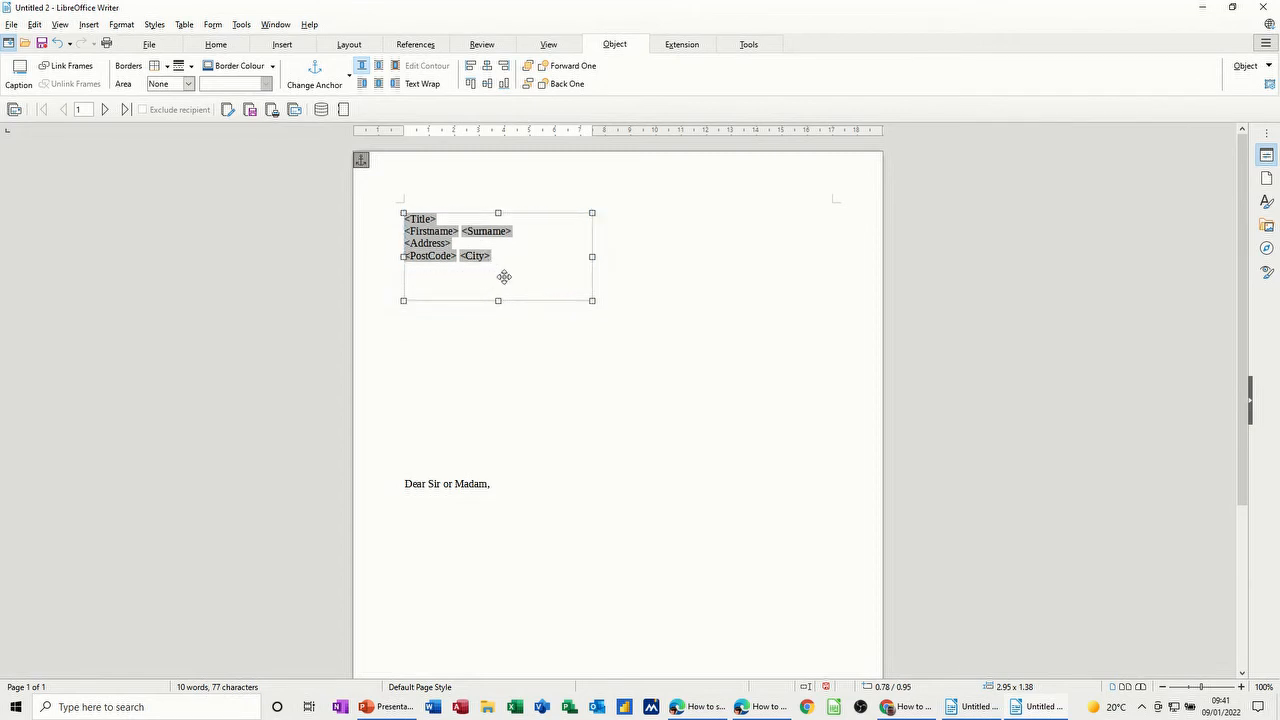
double_click(436, 218)
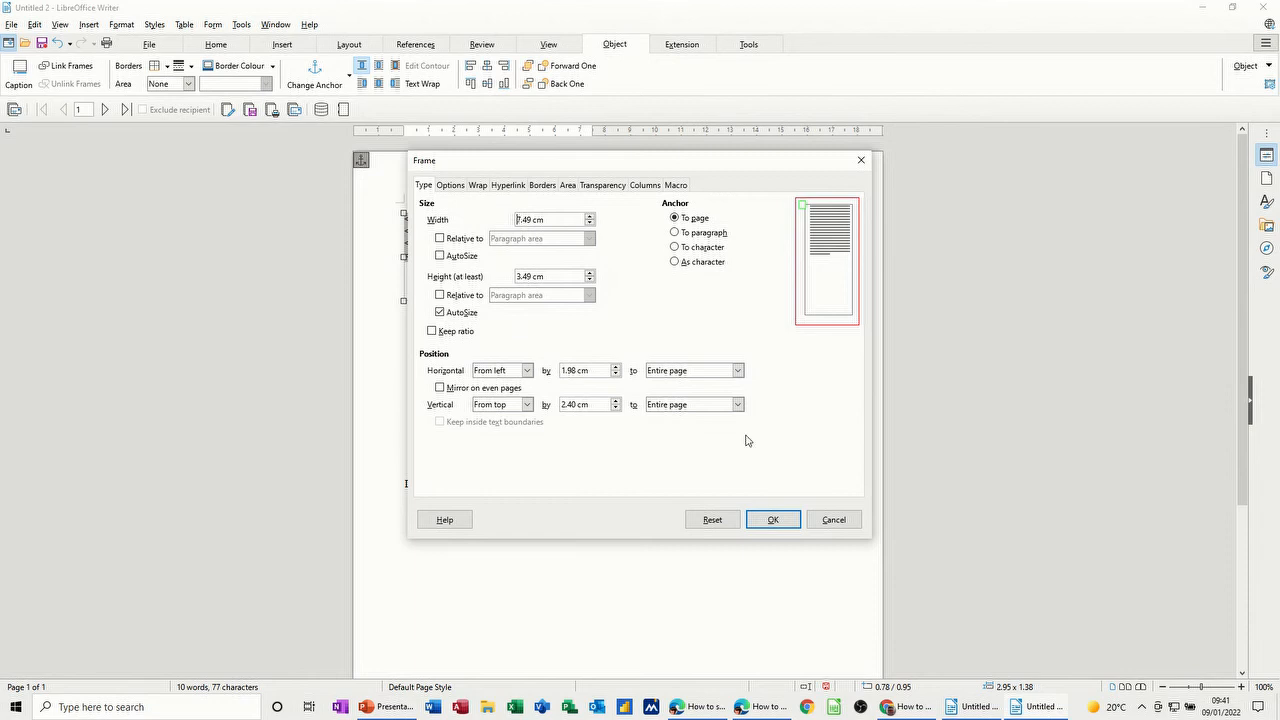
left_click(830, 521)
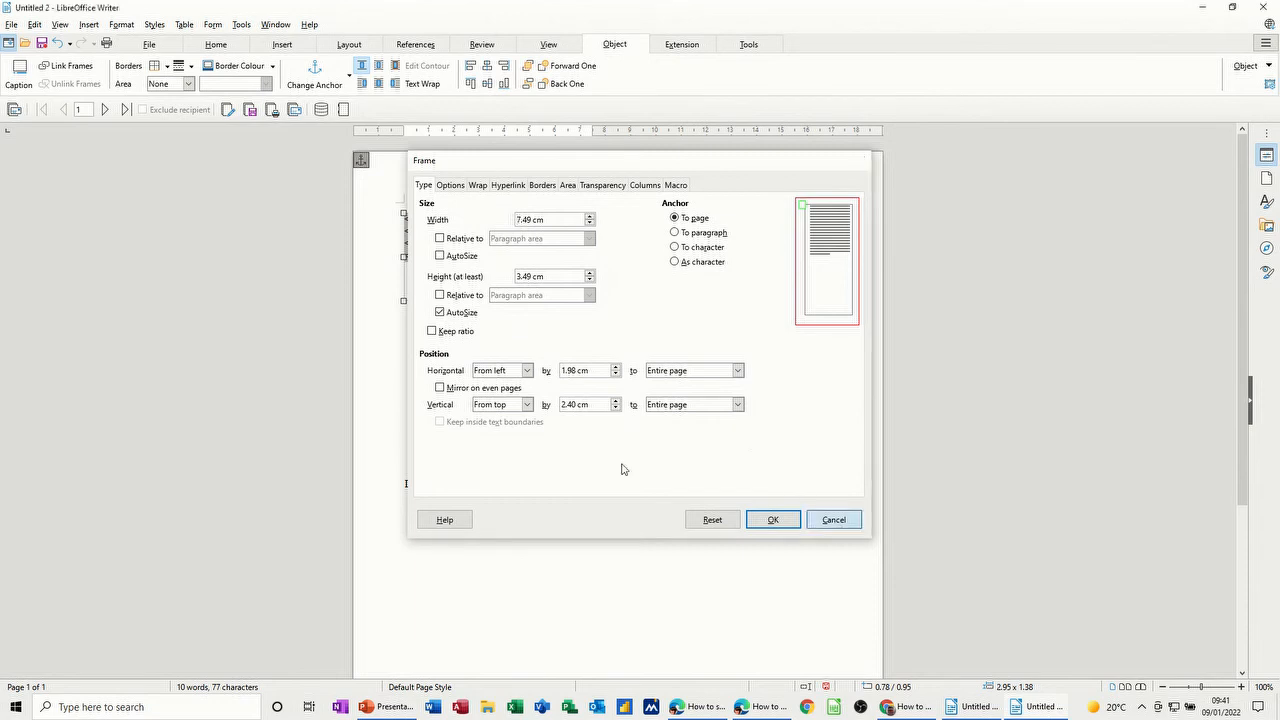
Show the second recipient's data and delete the surplus empty lines above the salutation, leaving one below the address frame
left_click(105, 110)
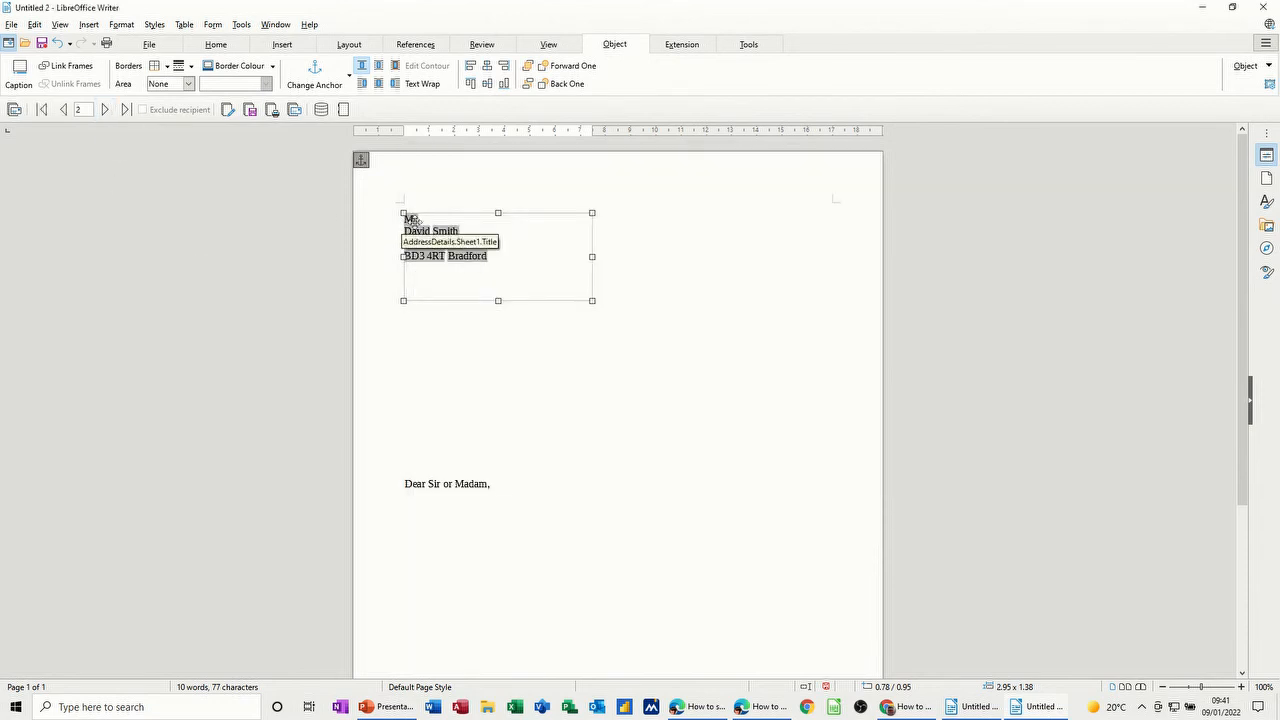
left_click(406, 456)
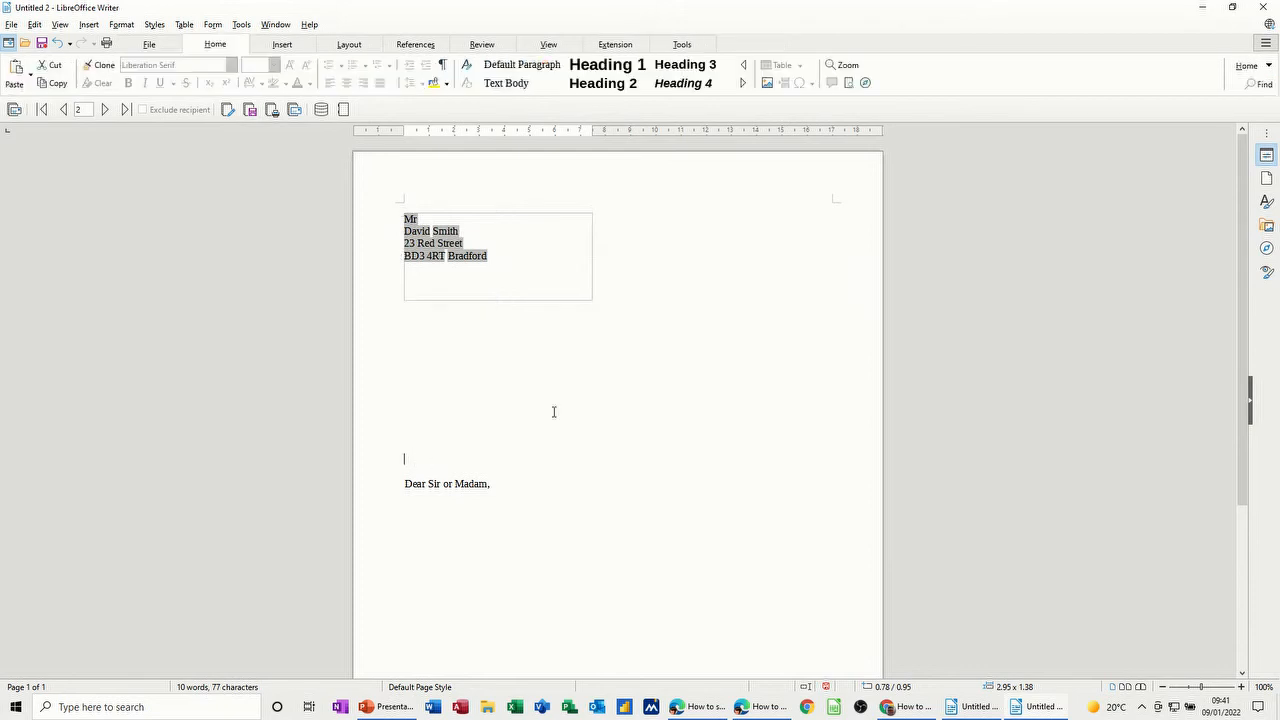
key("BackSpace")
key("BackSpace")
key("BackSpace")
key("BackSpace")
key("BackSpace")
key("BackSpace")
key("BackSpace")
key("BackSpace")
key("BackSpace")
key("BackSpace")
key("BackSpace")
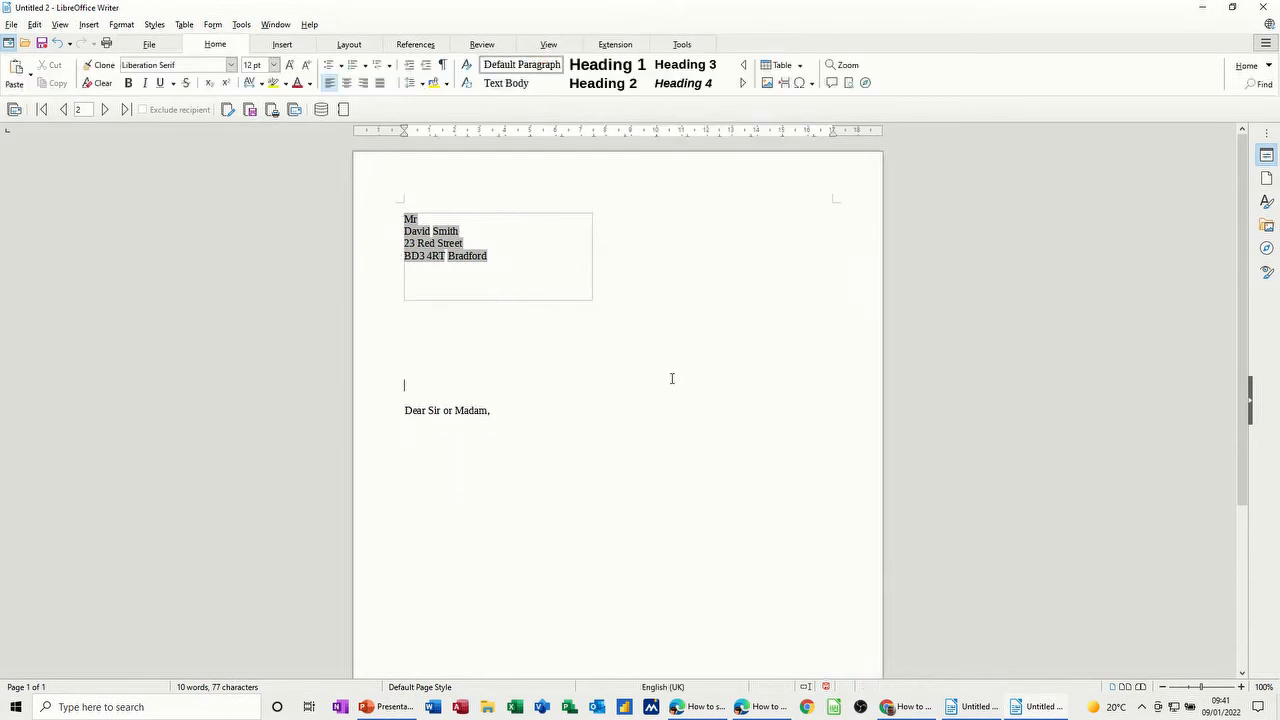
key("BackSpace")
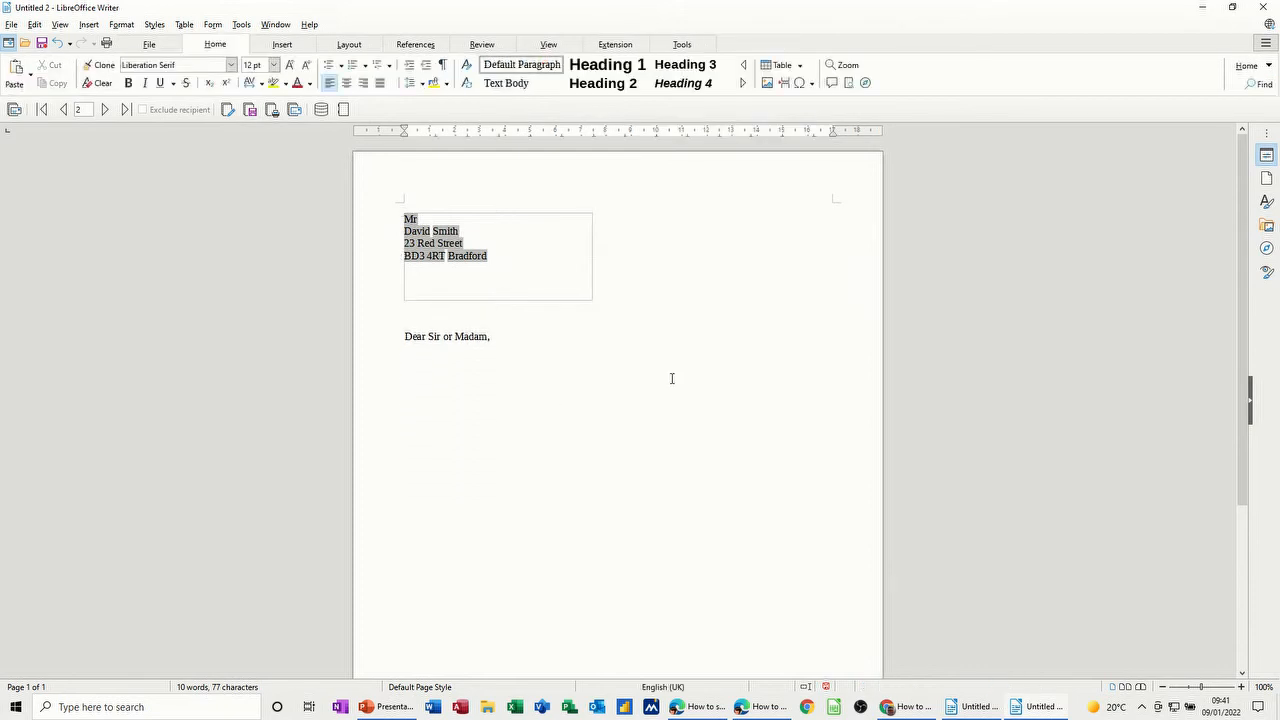
key("BackSpace")
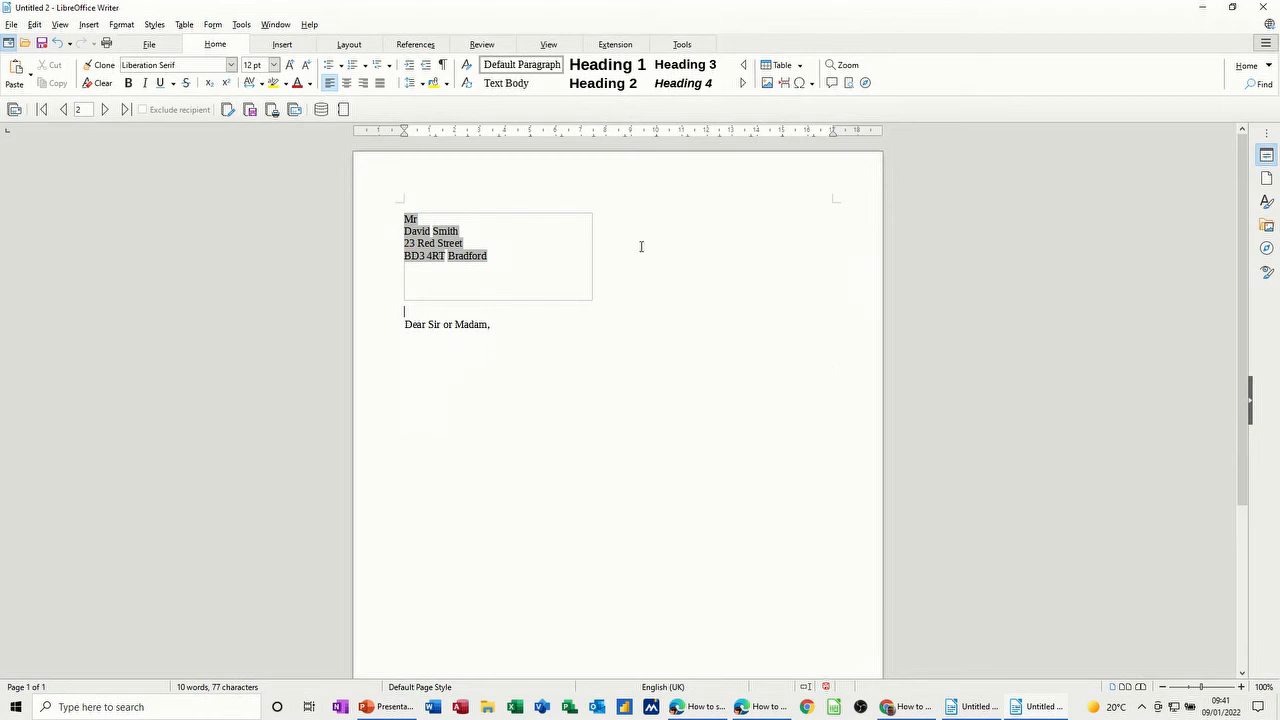
Join the title line with the forename and surname line in the address block
left_click(407, 232)
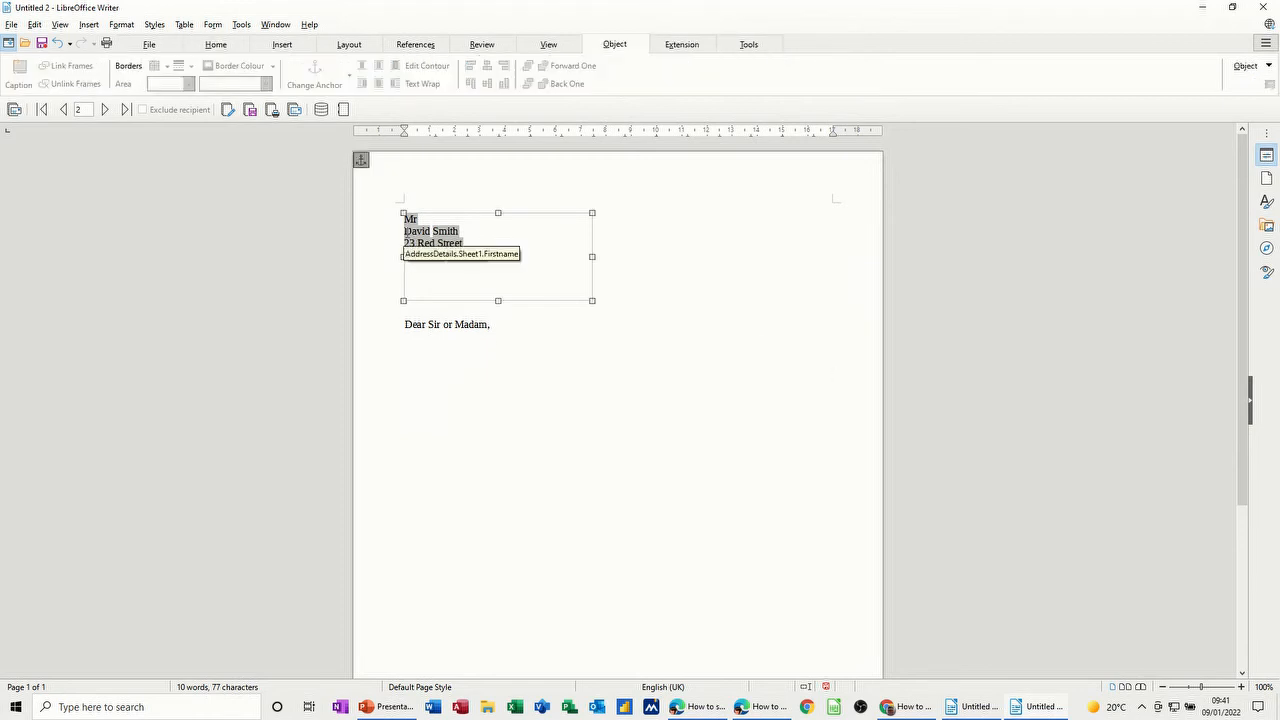
left_click(407, 232)
key("BackSpace")
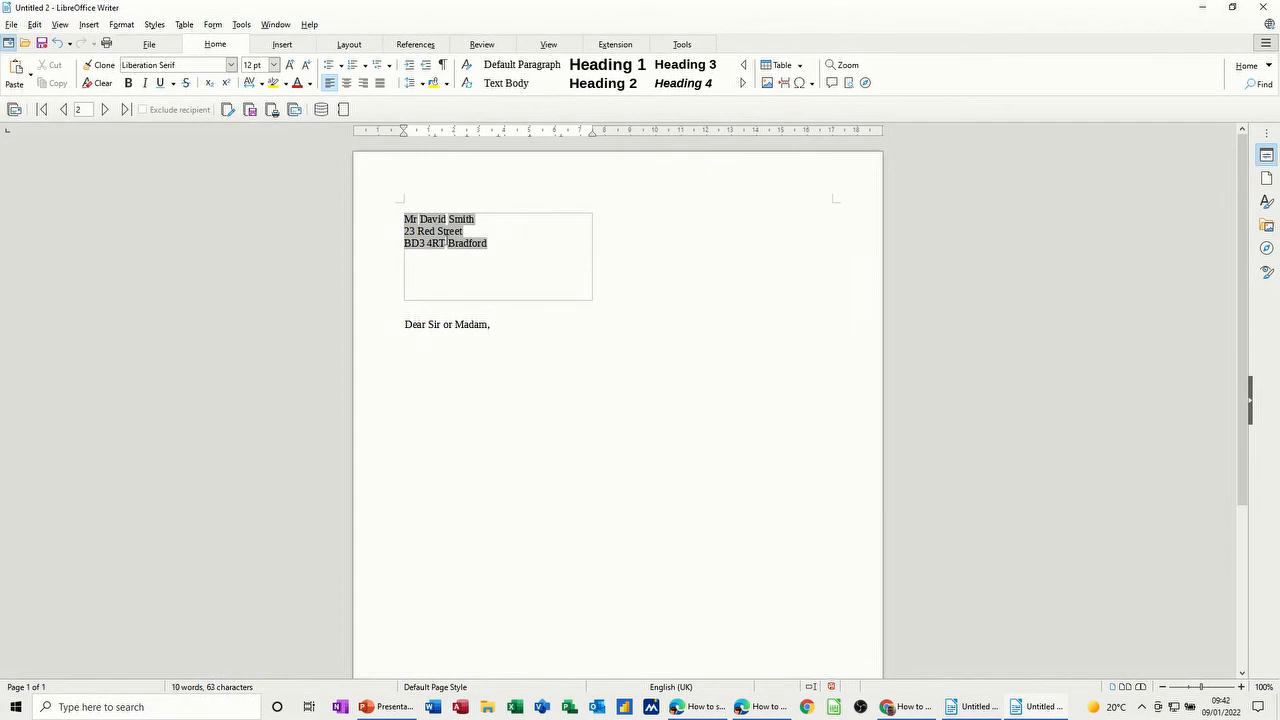
key("Return")
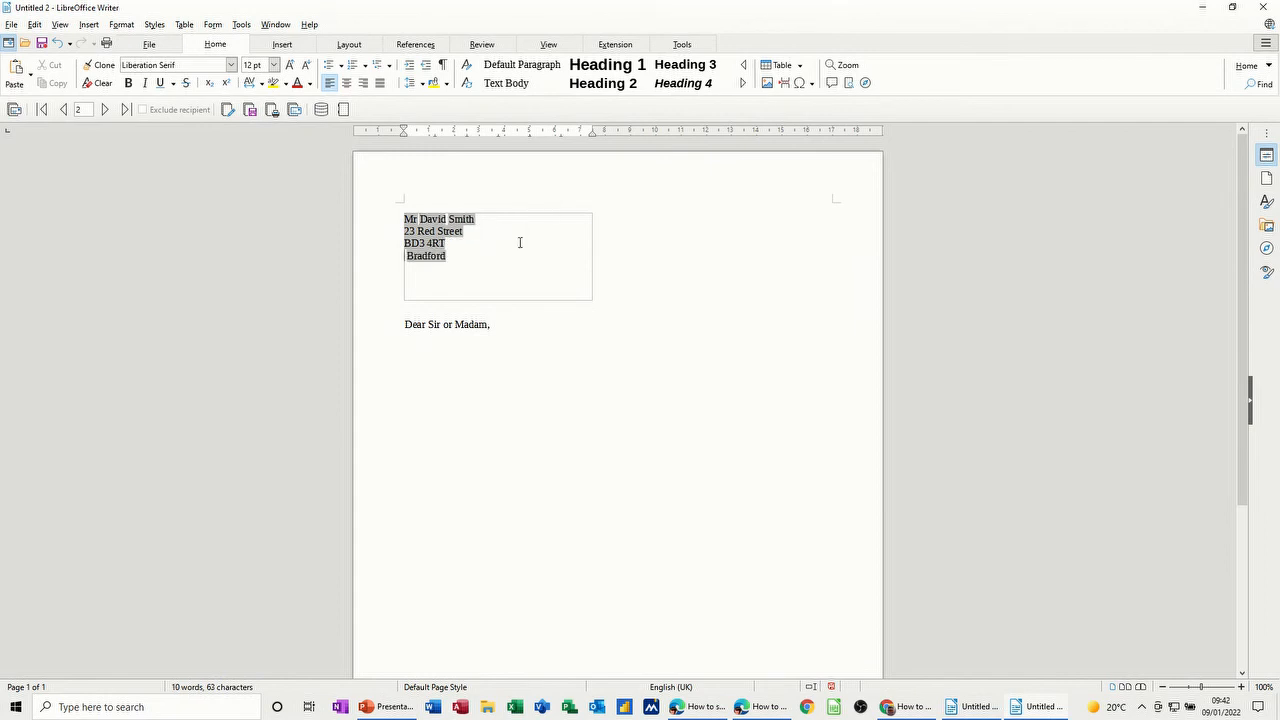
key("BackSpace")
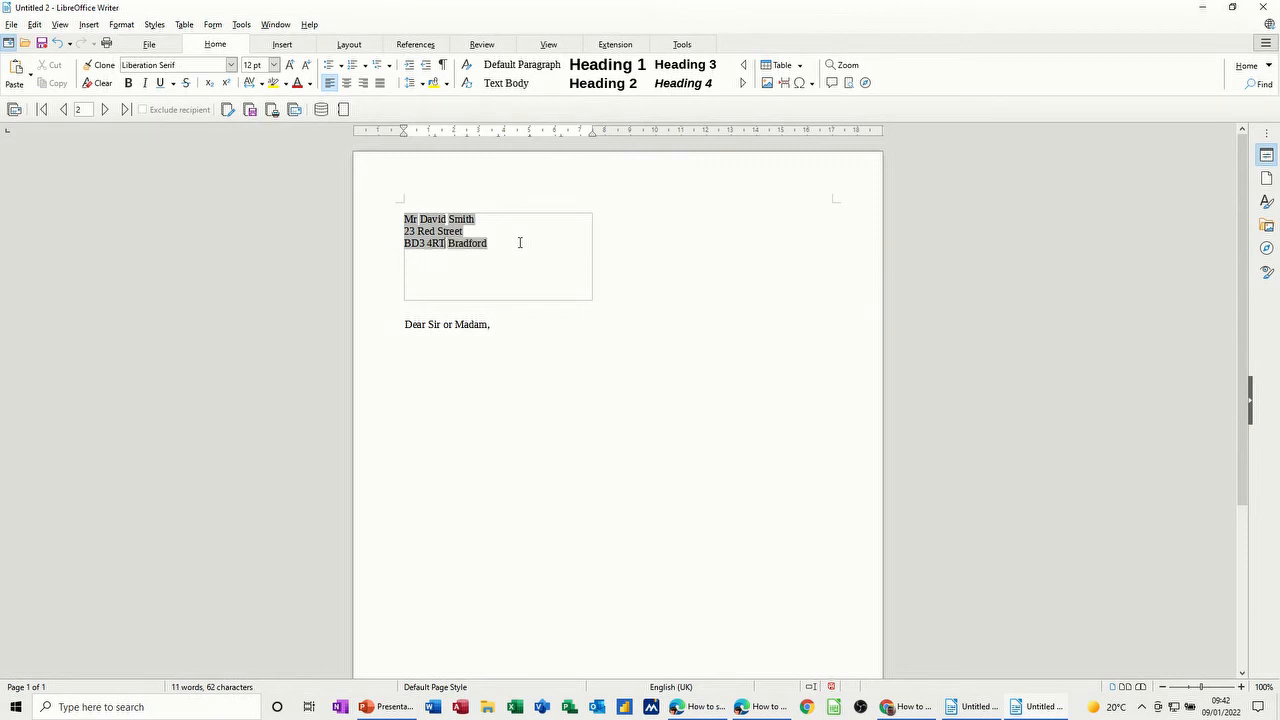
left_click(408, 247)
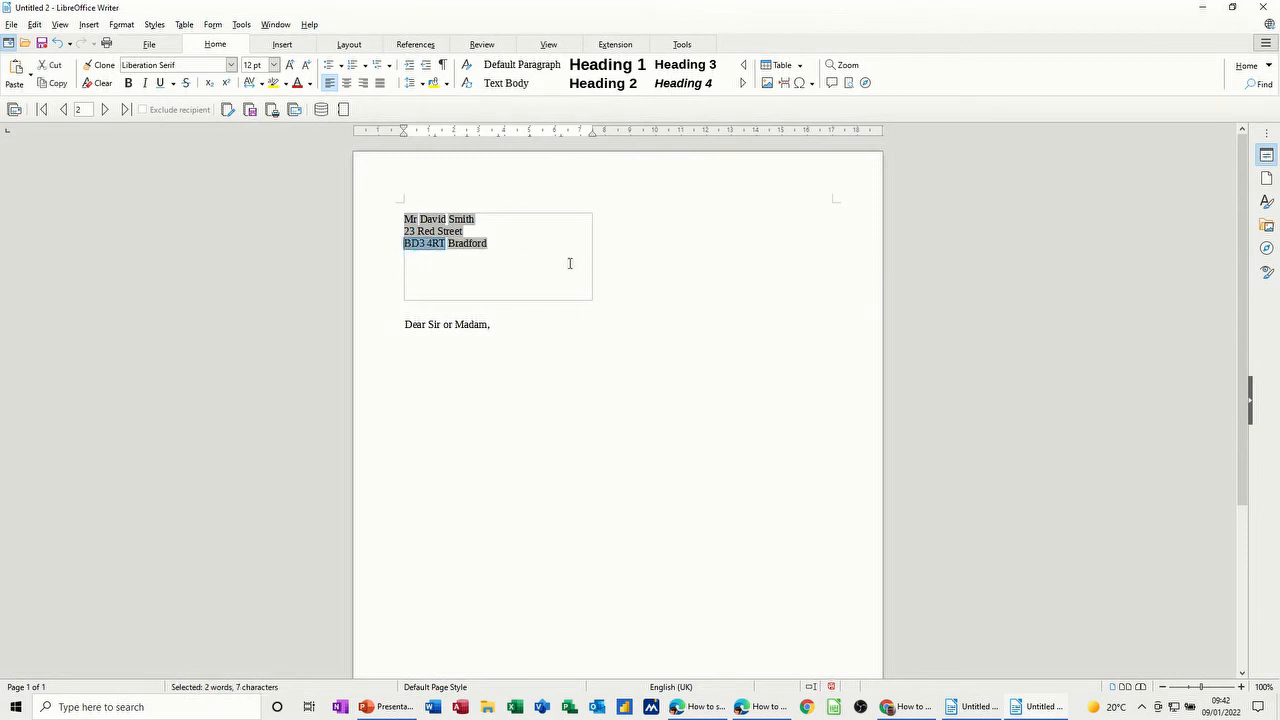
Insert a line above the postcode in the address block and move the town field onto it, removing the space before it
left_click(620, 238)
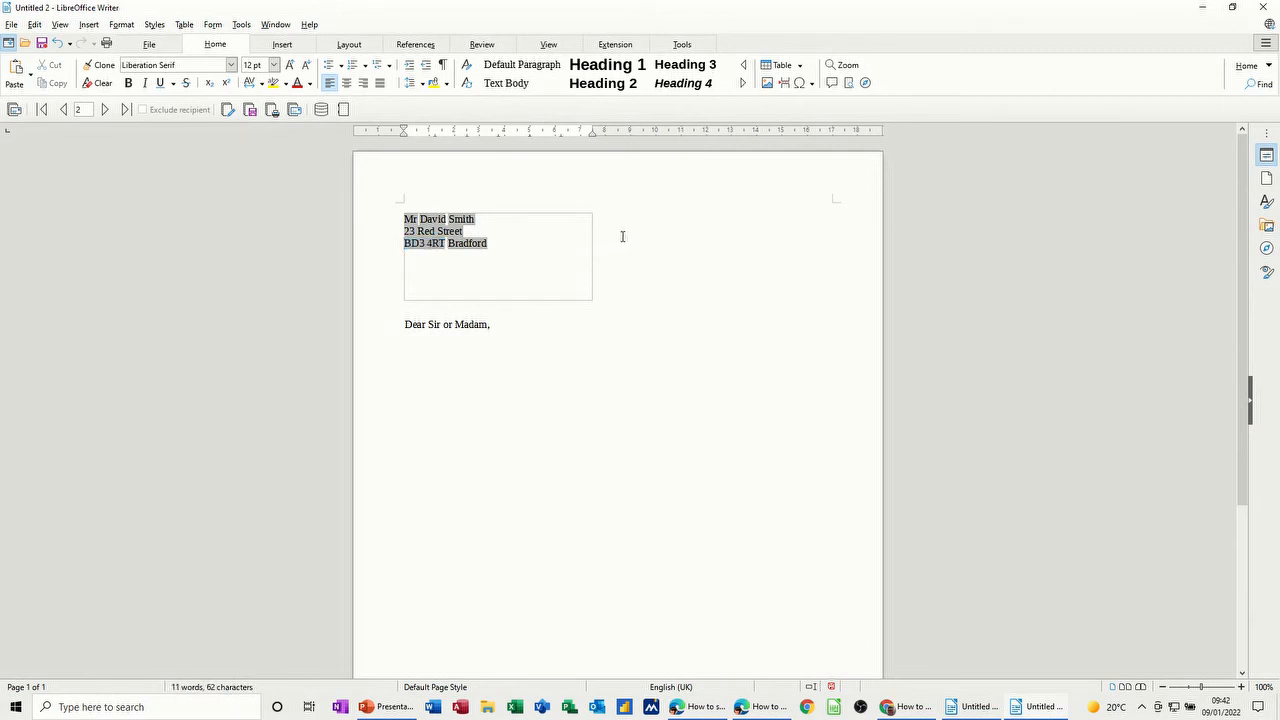
key("Return")
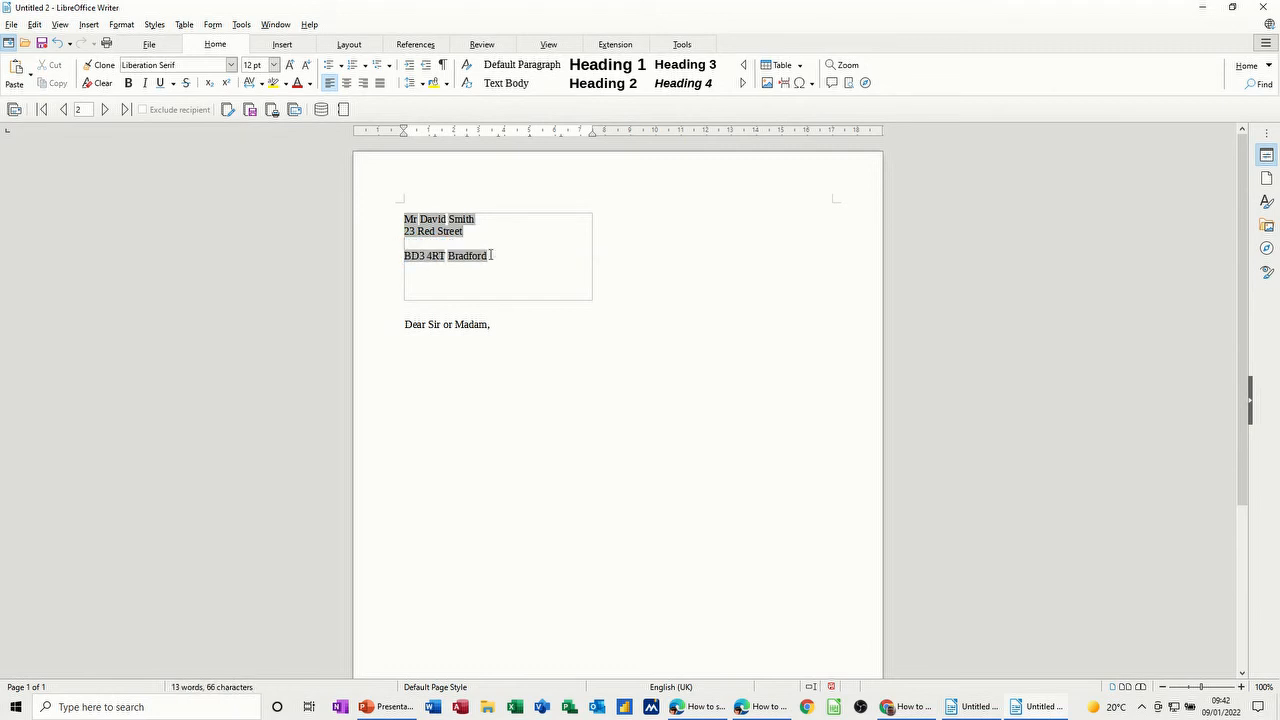
mouse_move(447, 256)
left_mouse_down()
mouse_move(560, 258)
mouse_move(464, 259)
left_mouse_up()
key("ctrl+c")
left_click(528, 261)
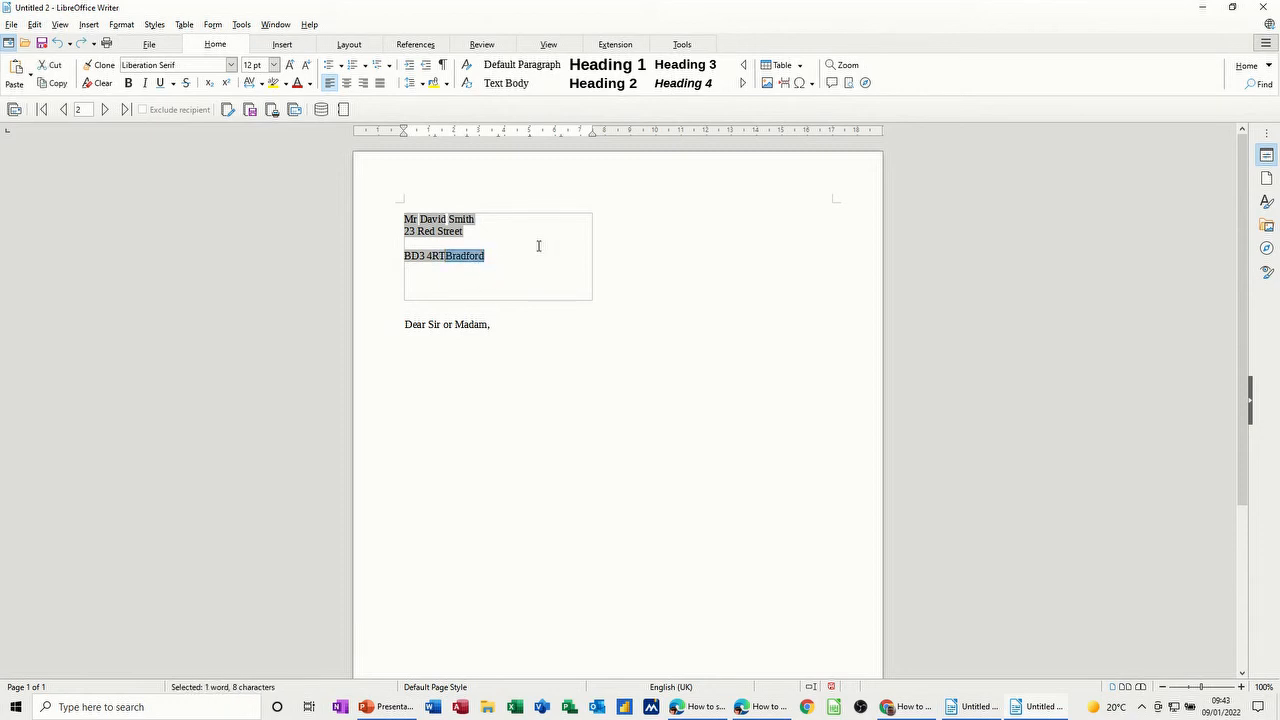
key("Delete")
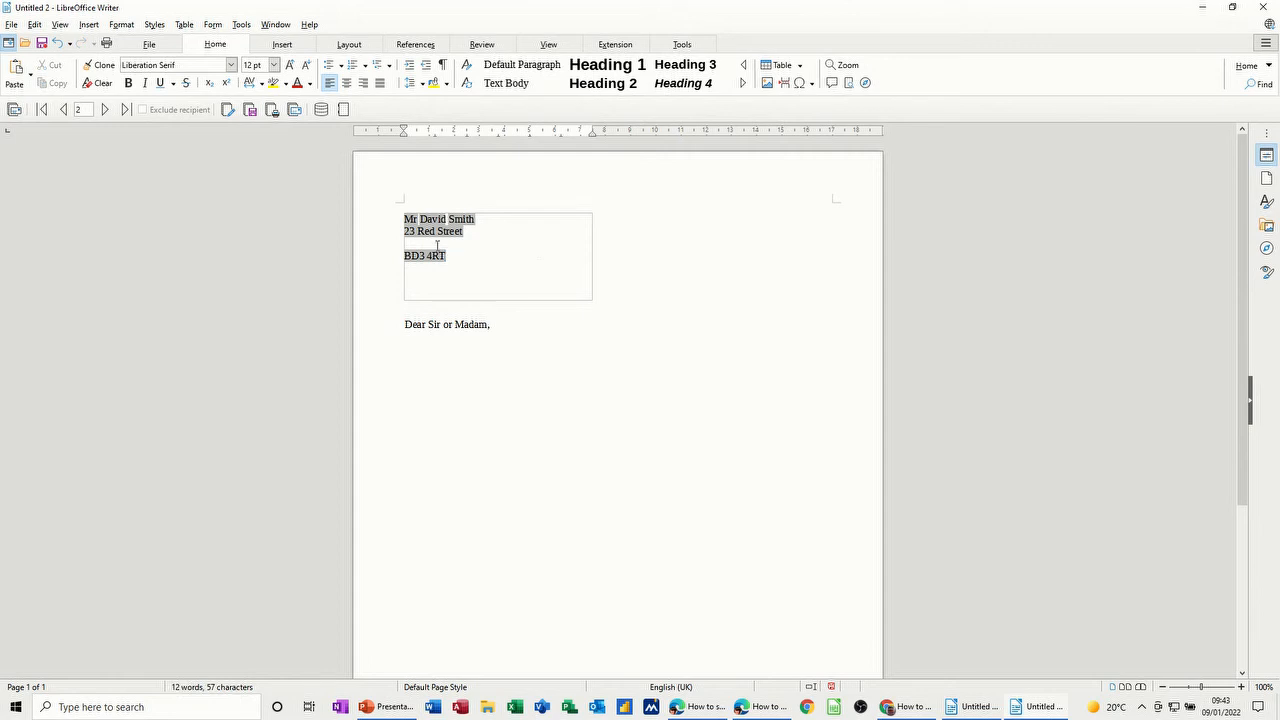
key("ctrl+v")
Step forward through the mail merge recipients to the last entry, checking the rearranged address block
left_click(106, 110)
left_click(106, 110)
left_click(106, 110)
left_click(106, 110)
left_click(106, 110)
left_click(106, 110)
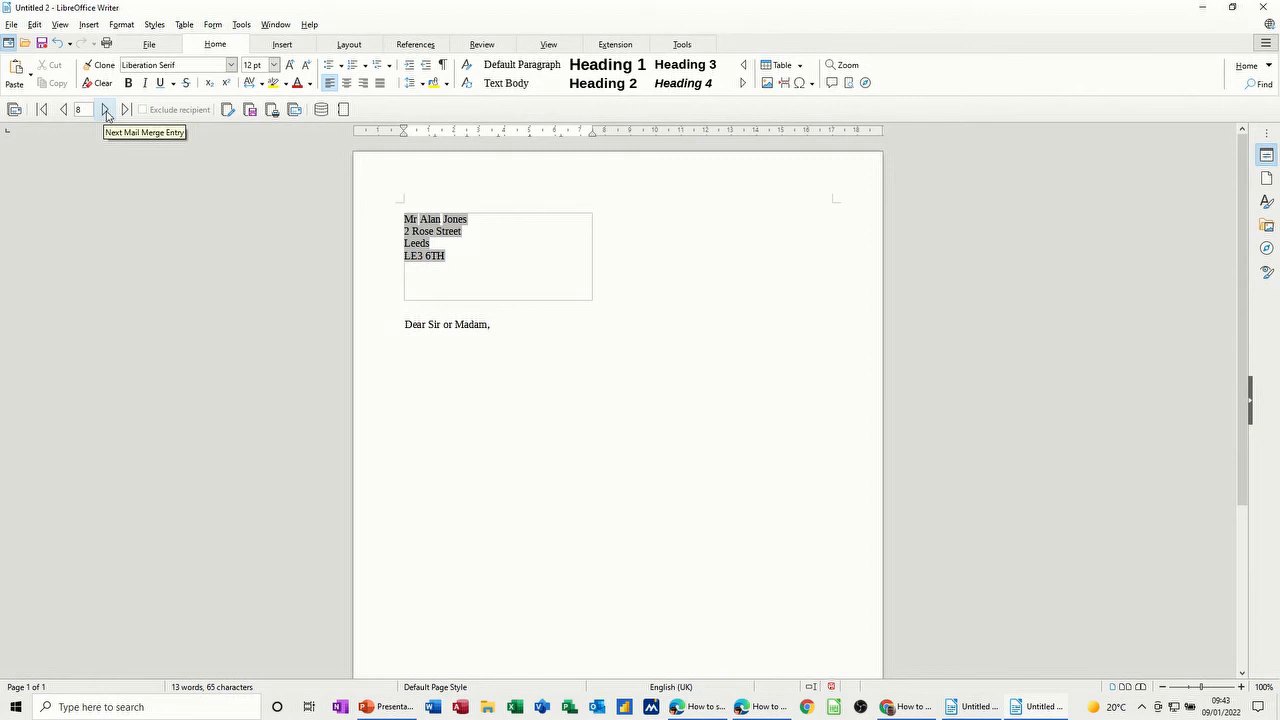
left_click(106, 110)
left_click(106, 110)
Generate the individual merged letters as an editable document, maximise its window and look through the pages
left_click(228, 109)
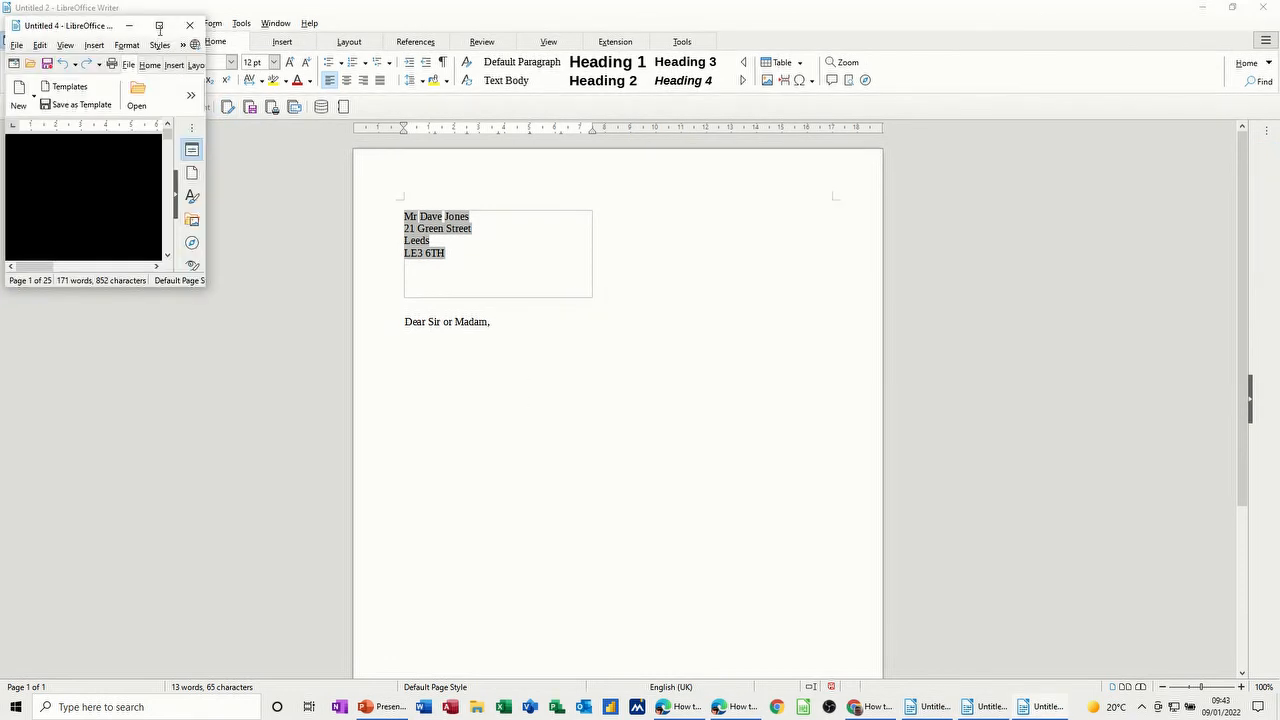
left_click(159, 26)
scroll(550, 330, "down", 20)
scroll(555, 340, "down", 12)
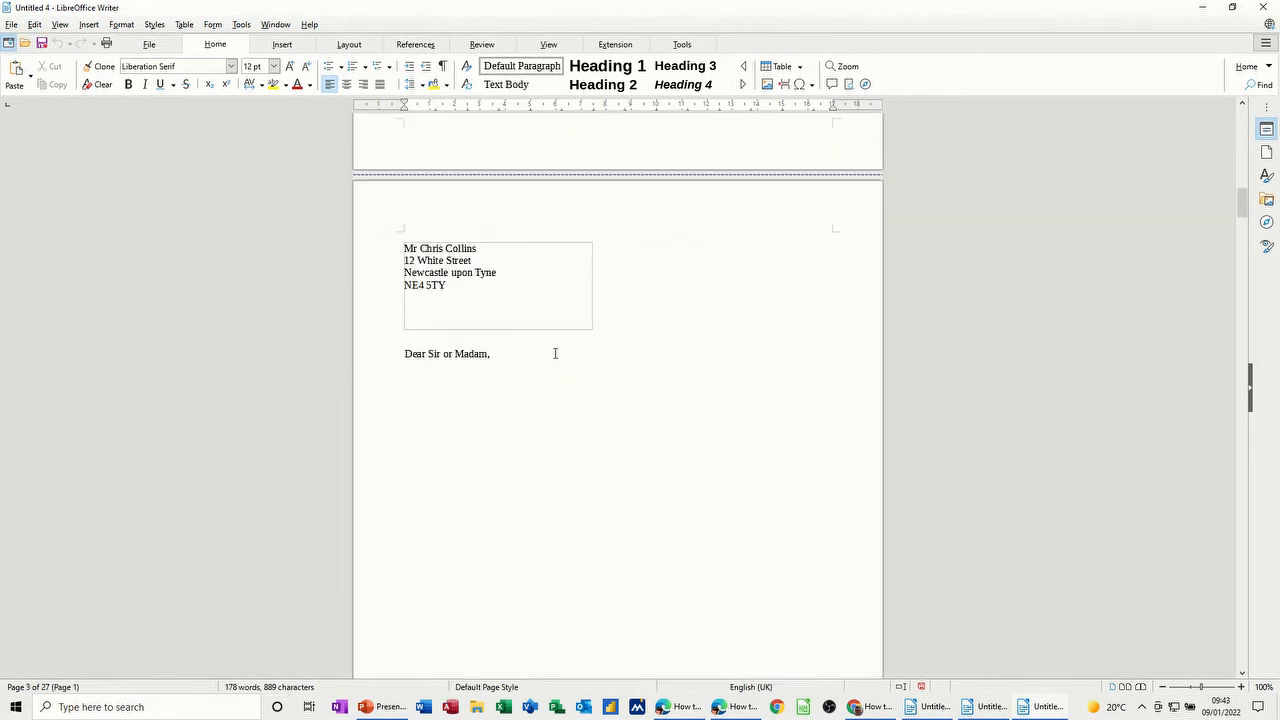
scroll(570, 250, "up", 6)
Open the print preview of the merged letters and check the address and salutation from the last page back to the first
left_click(548, 45)
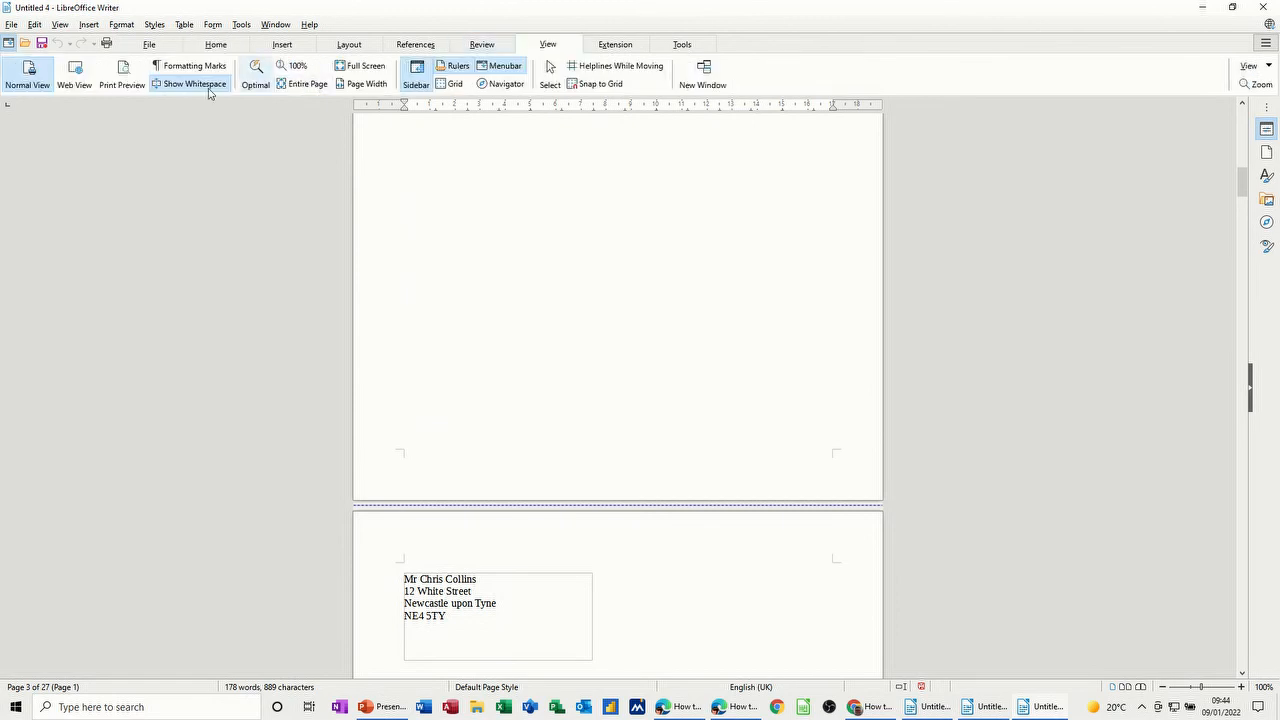
left_click(120, 80)
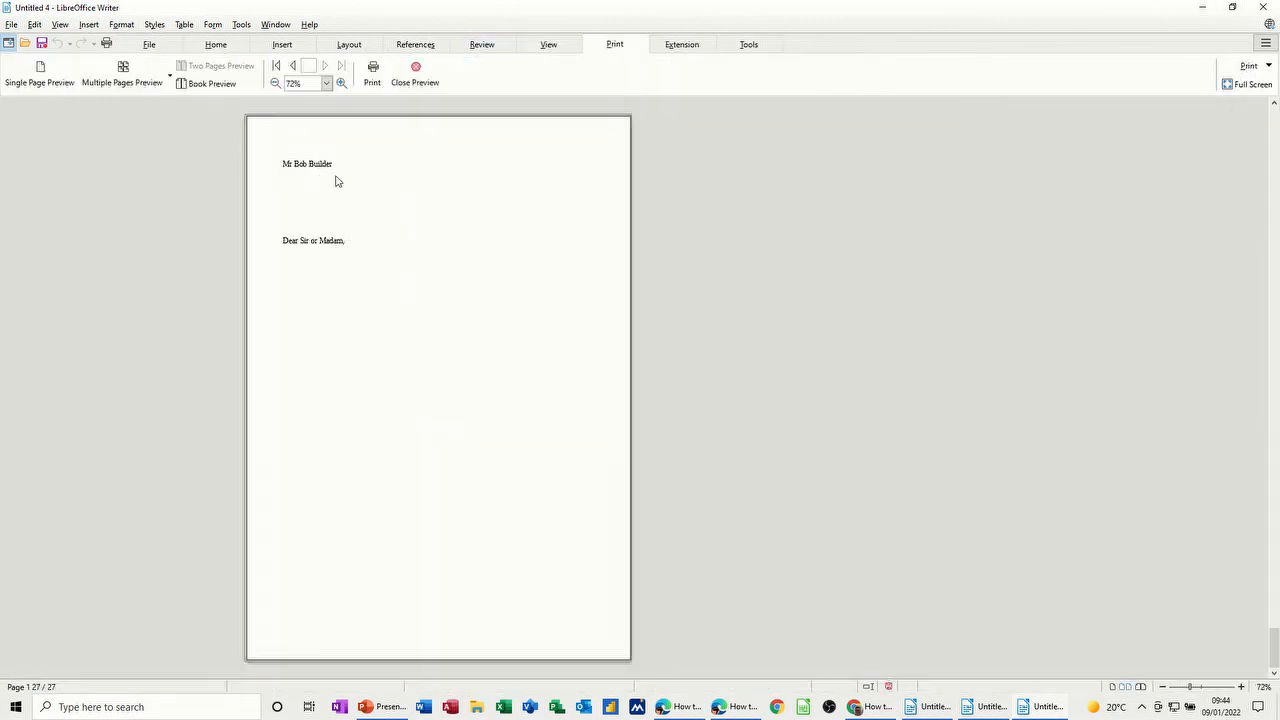
scroll(375, 349, "up", 8)
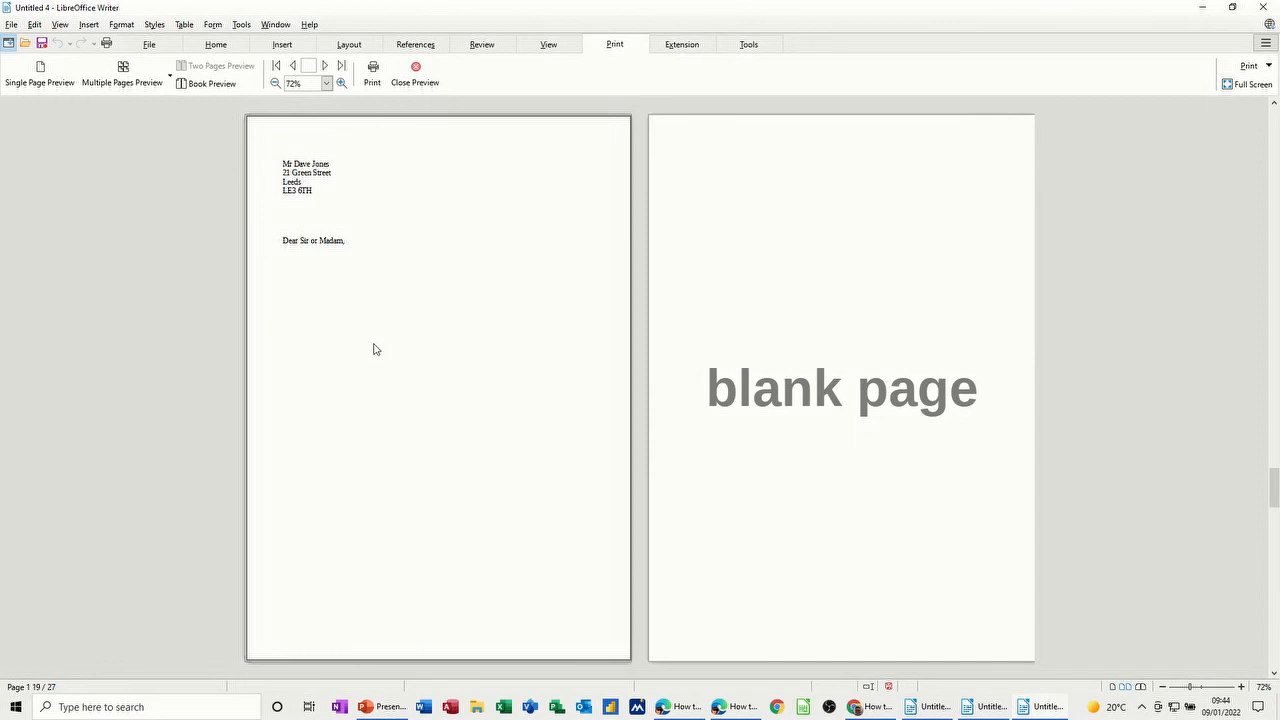
scroll(373, 349, "up", 6)
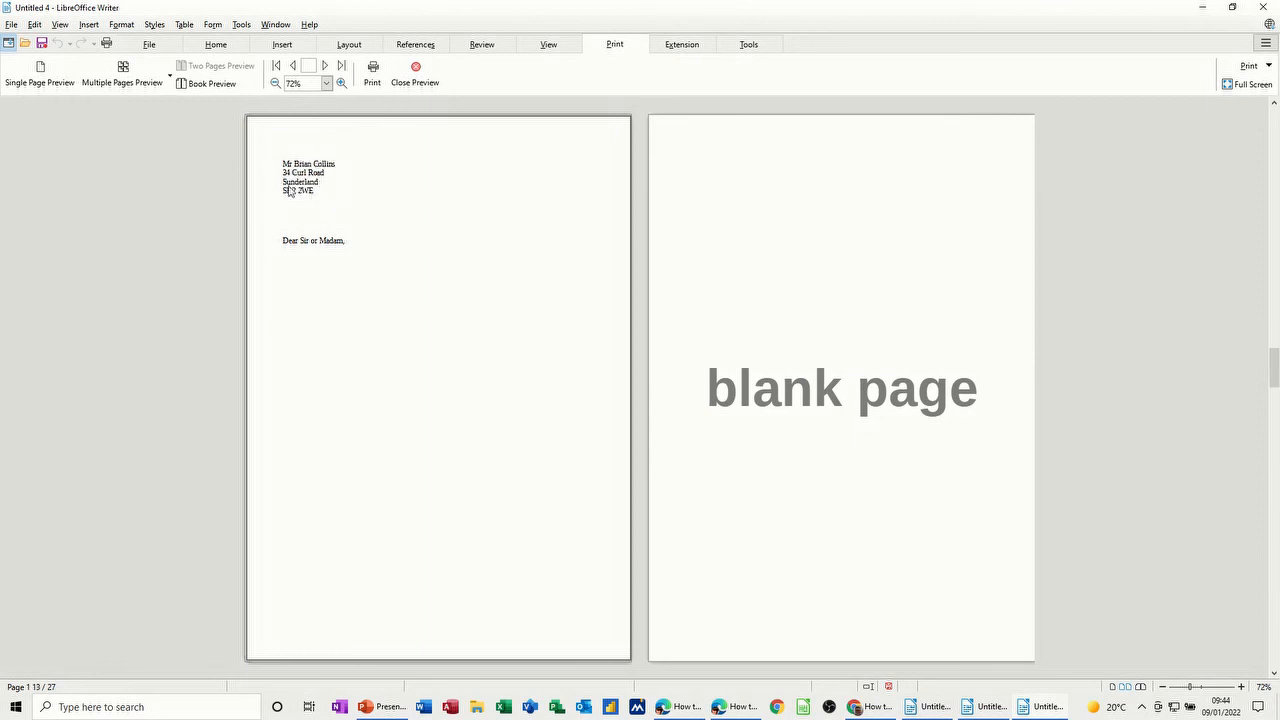
scroll(333, 242, "down", 14)
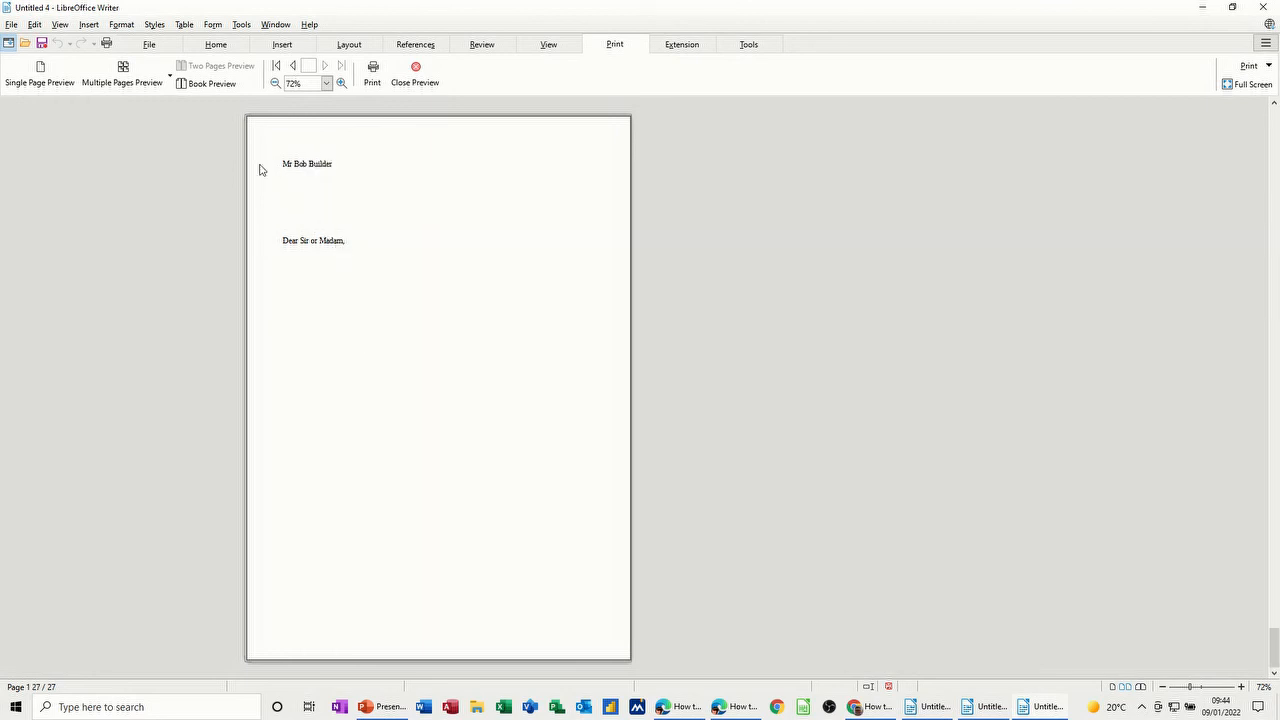
scroll(372, 285, "up", 20)
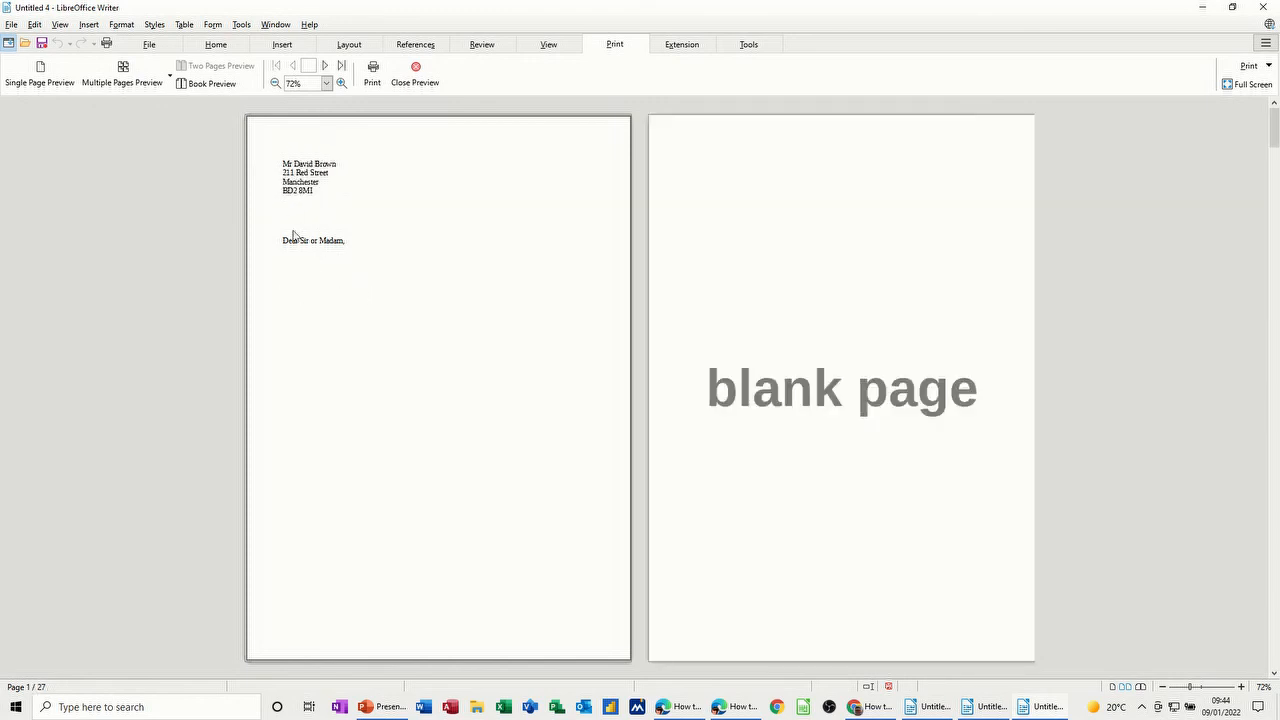
Close the print preview and close the merged letters document without saving it
left_click(416, 75)
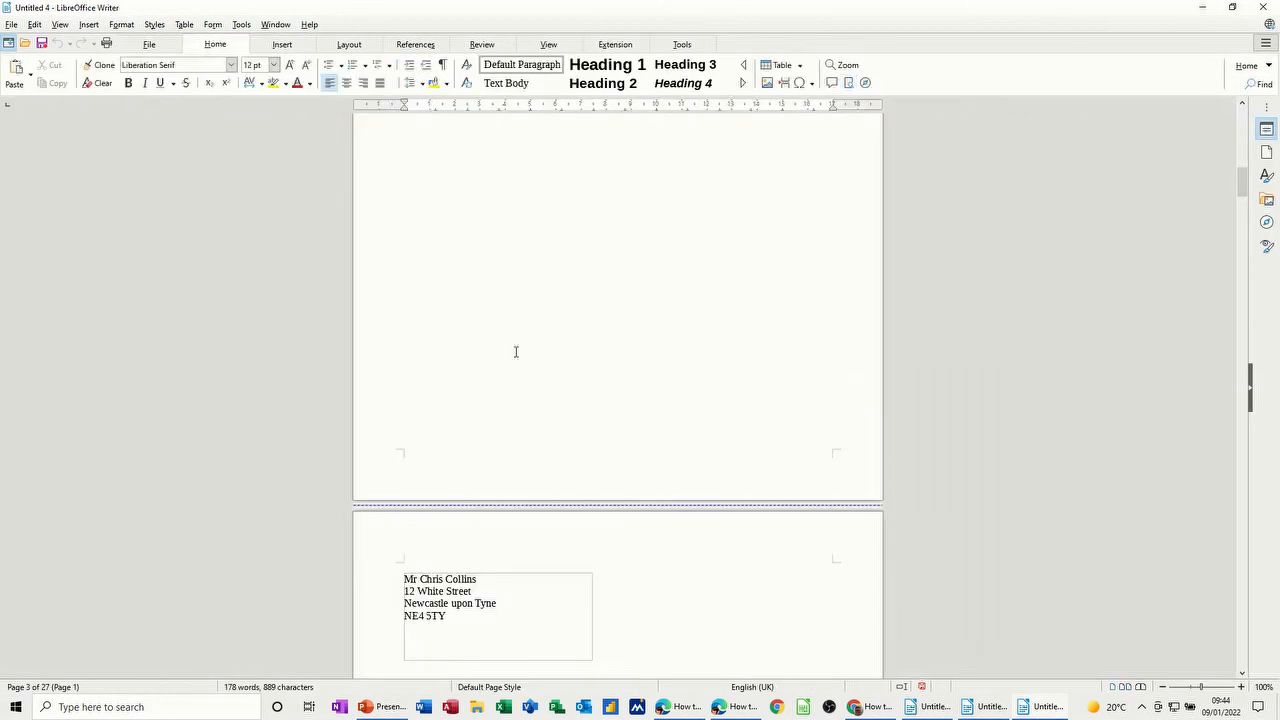
key("ctrl+w")
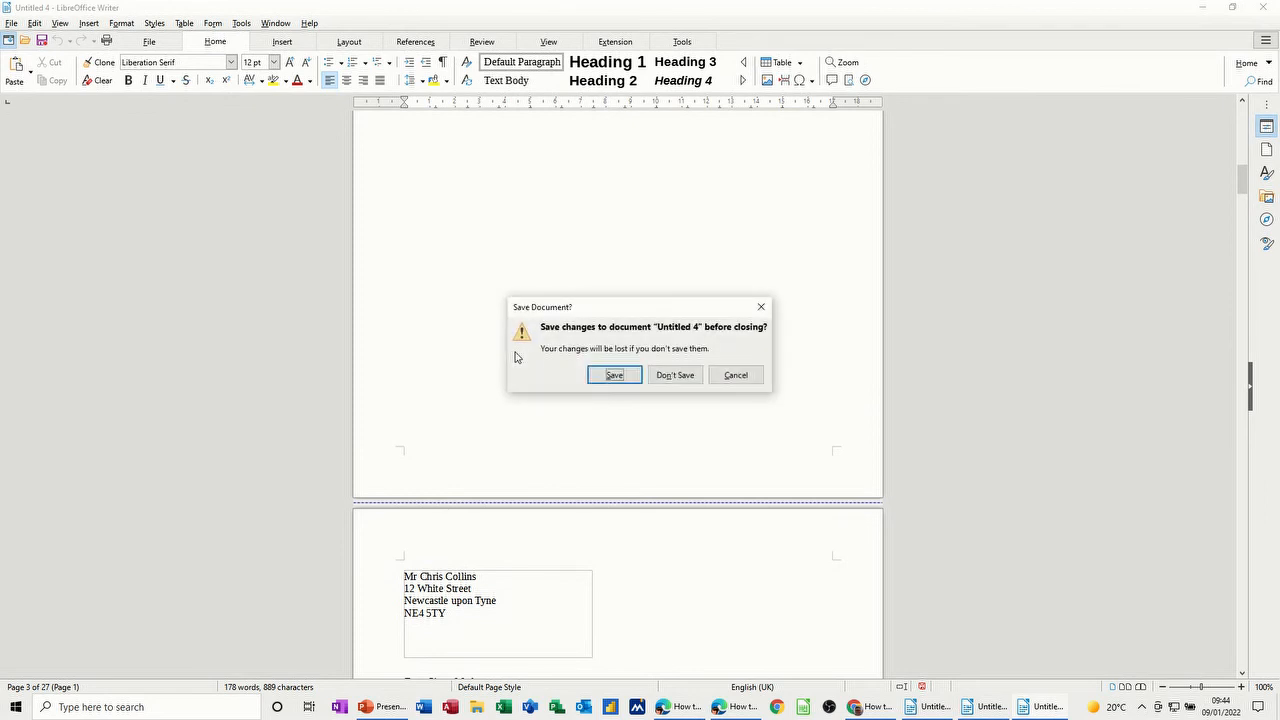
key("alt+n")
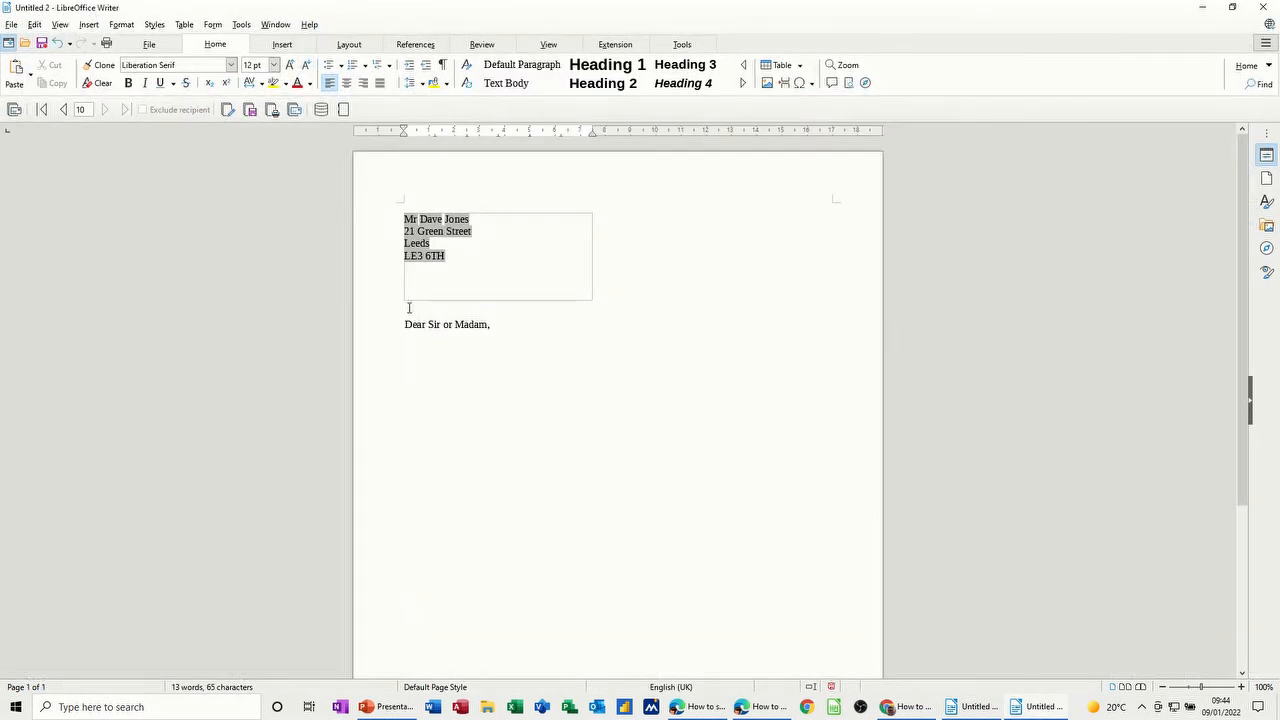
Shorten the address frame from its lower edge to a height of about 2.5 cm
left_click(445, 300)
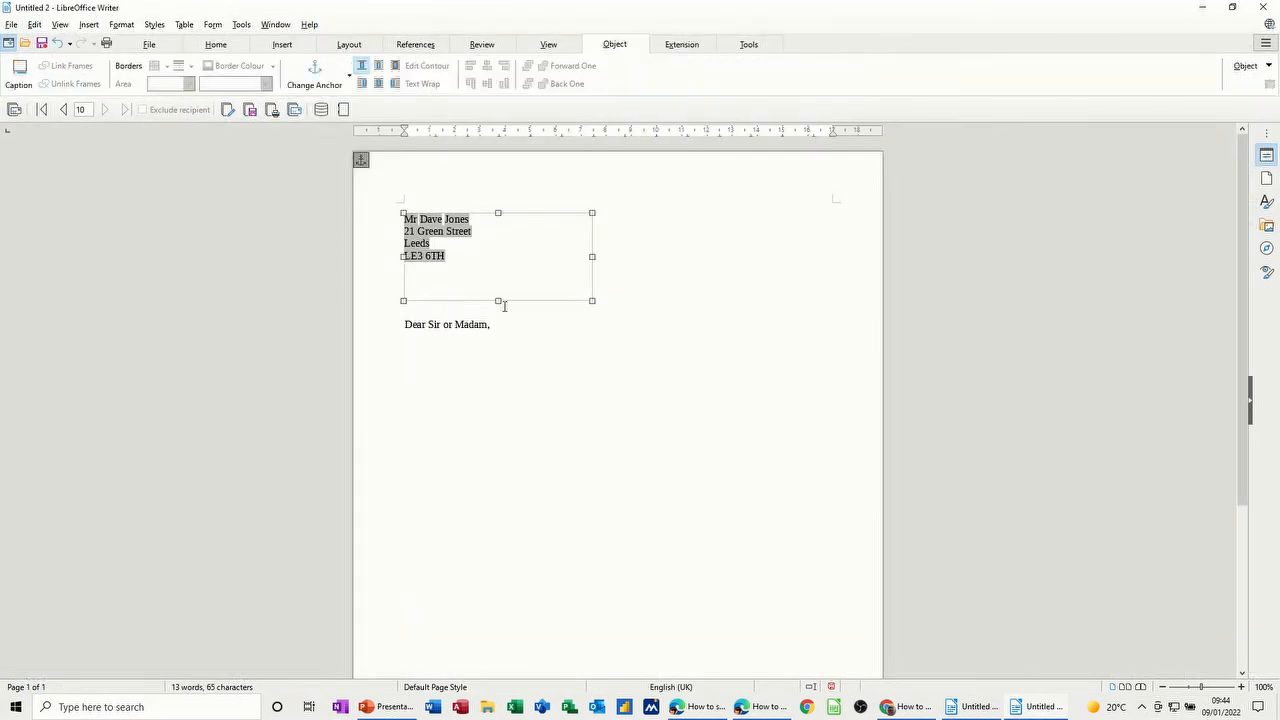
left_click_drag(498, 301, 497, 276)
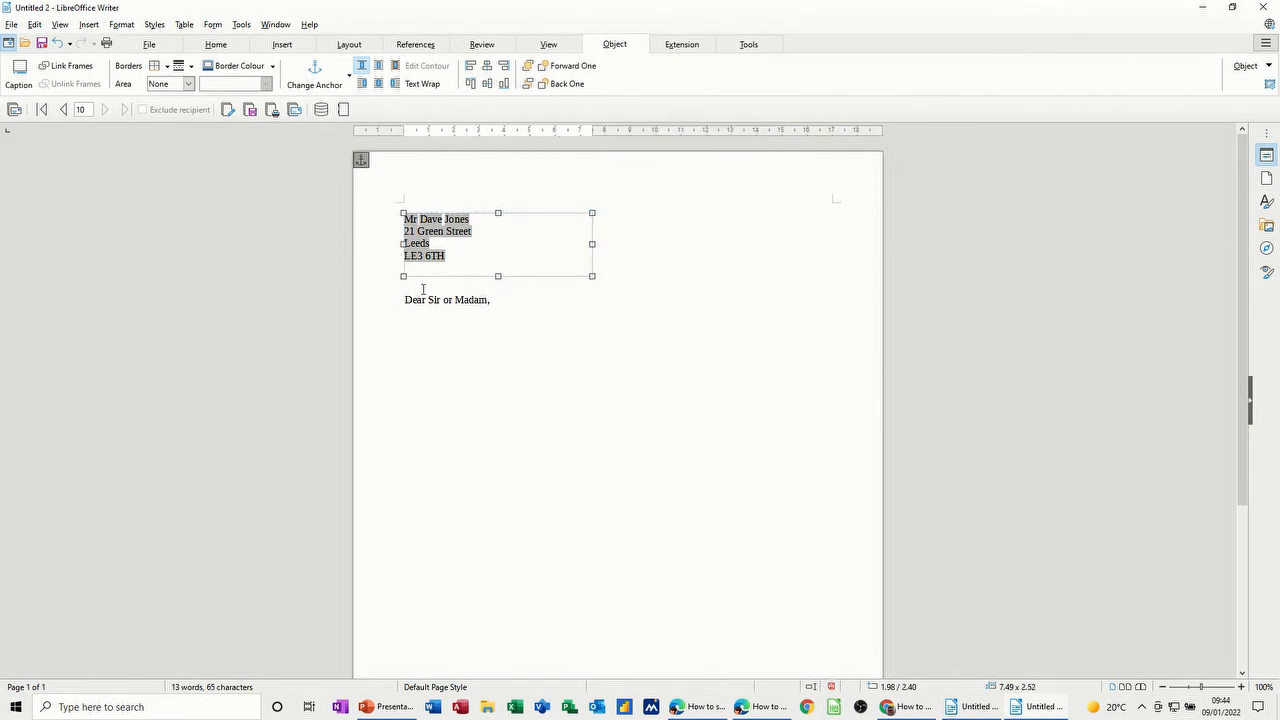
left_click(559, 323)
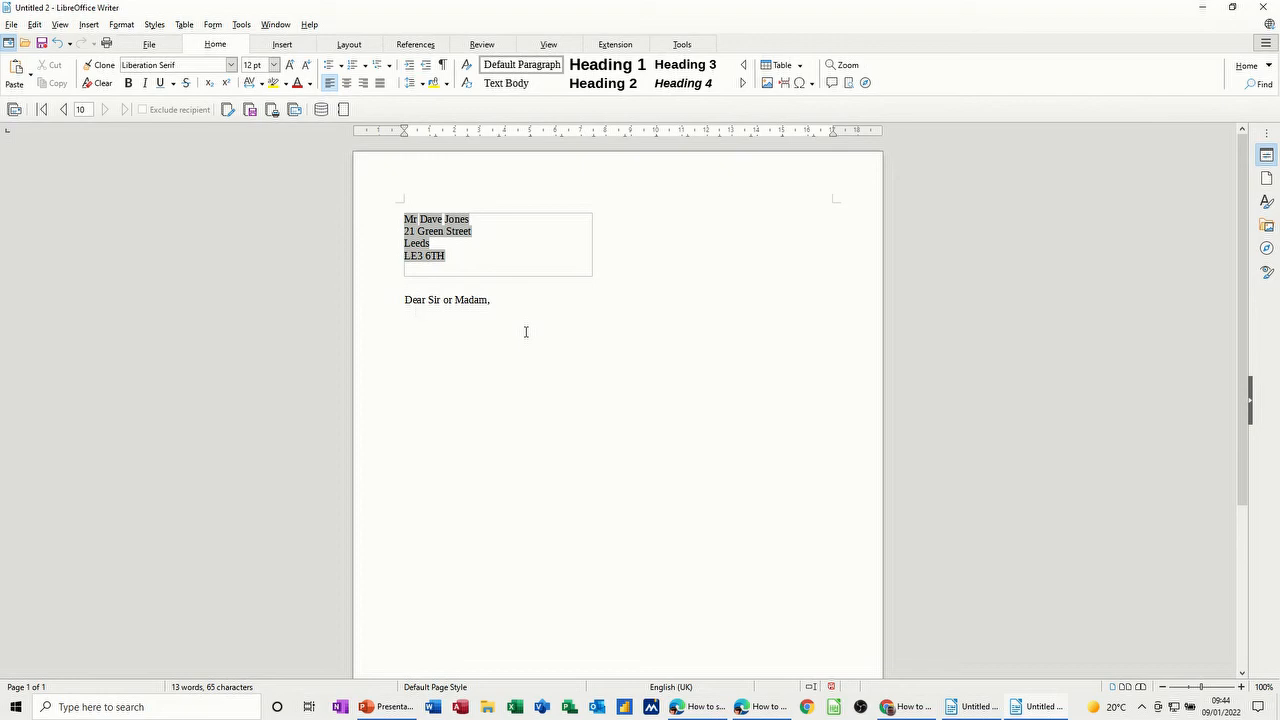
In a new blank document, open the Mail Merge Wizard's address list selection from the address block stage
key("ctrl+n")
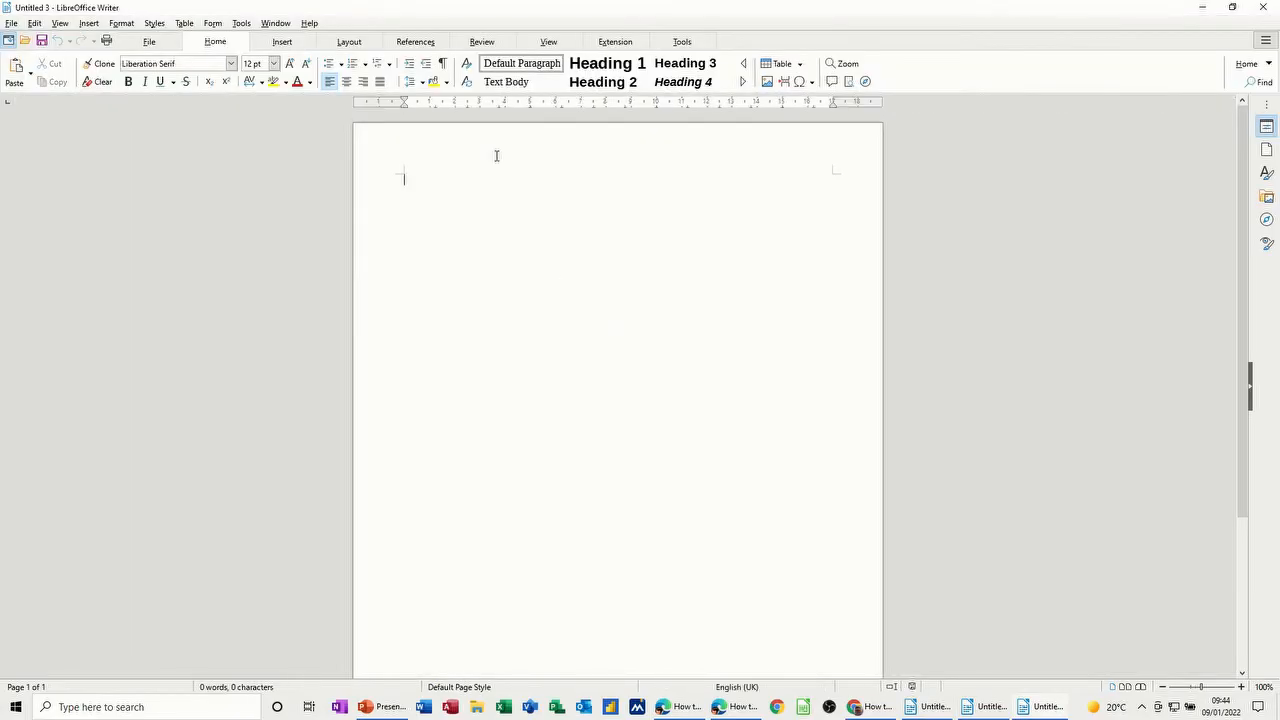
left_click(671, 43)
left_click(155, 78)
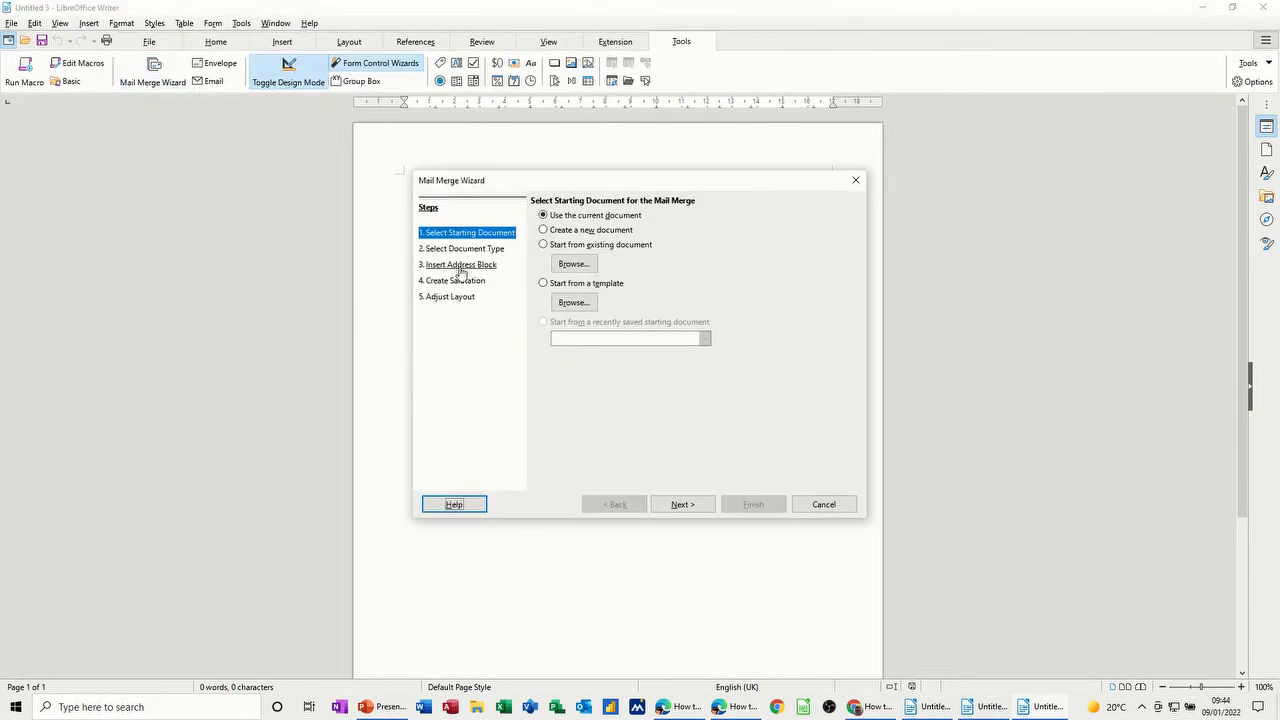
left_click(472, 266)
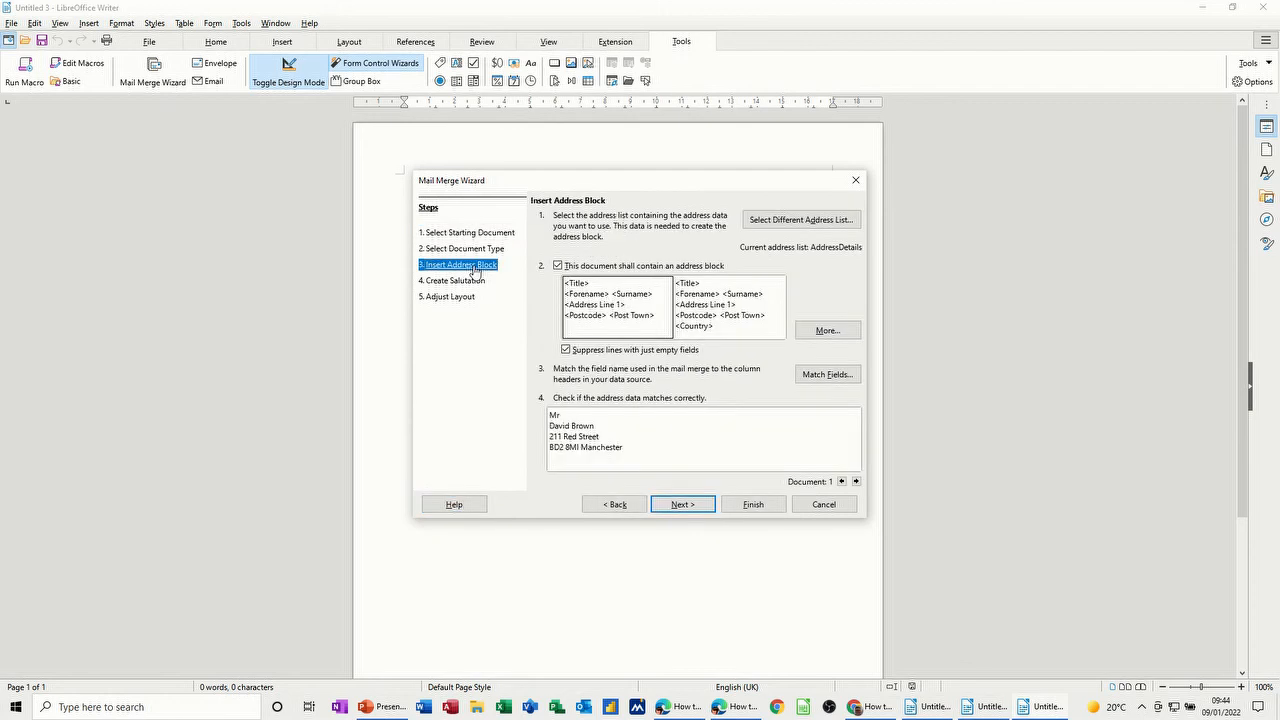
left_click(751, 225)
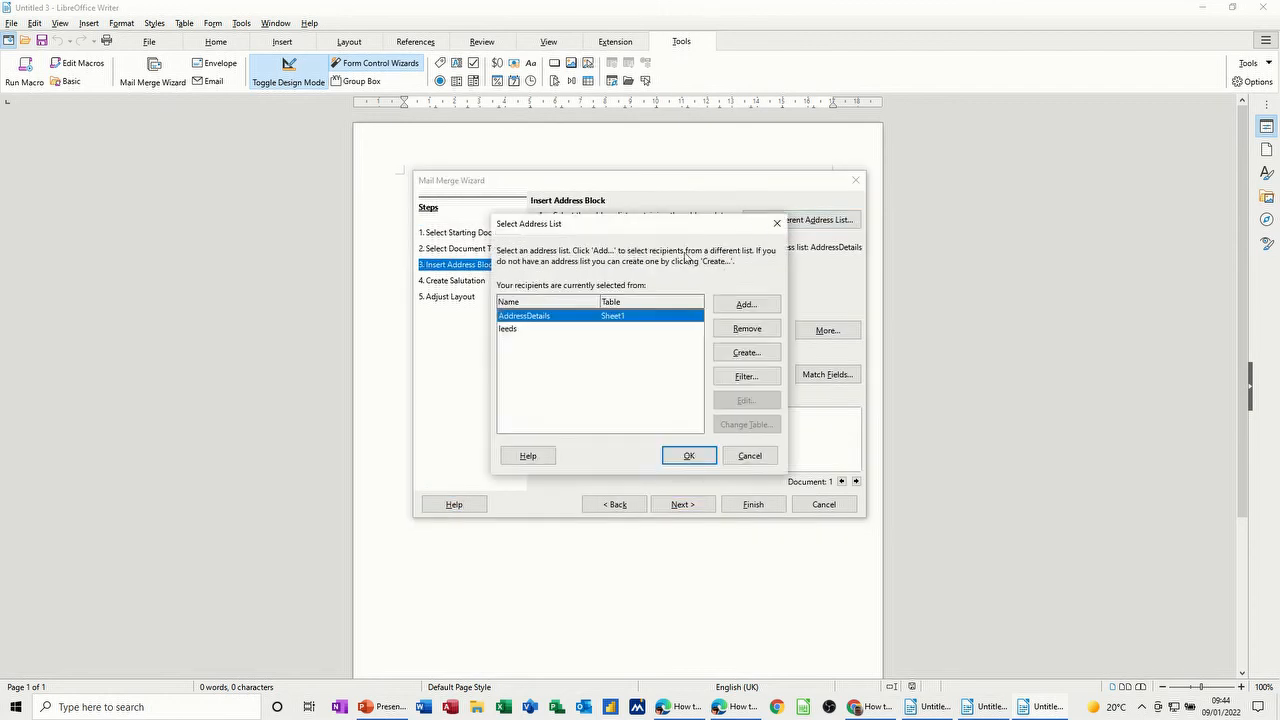
Review the entries of the leeds address list, select AddressDetails again and leave the address list selection without applying changes
left_click(521, 332)
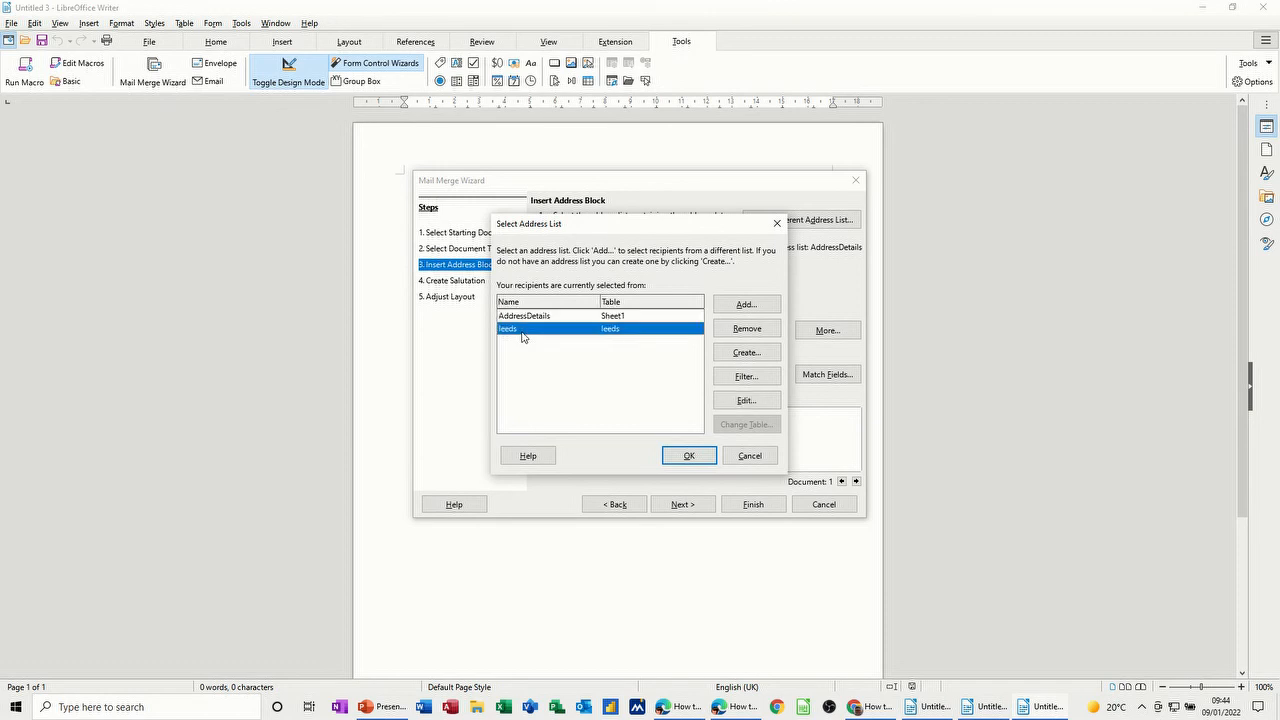
left_click(746, 400)
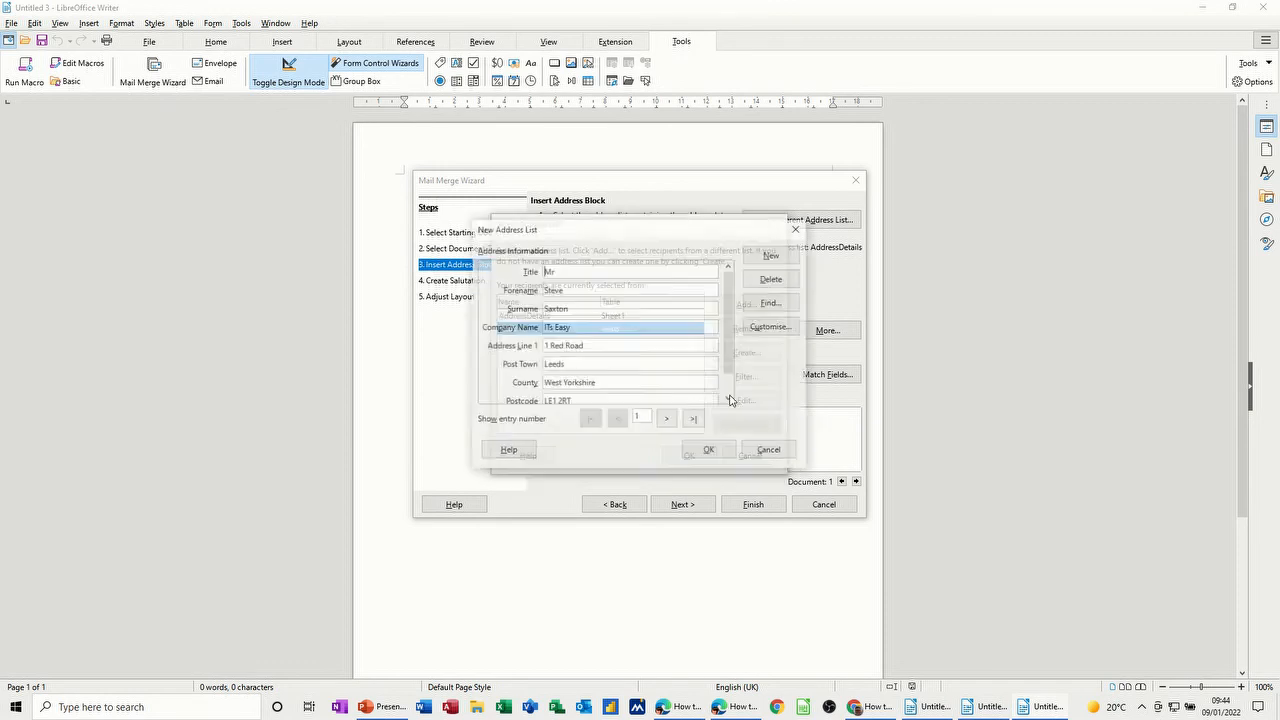
left_click(666, 424)
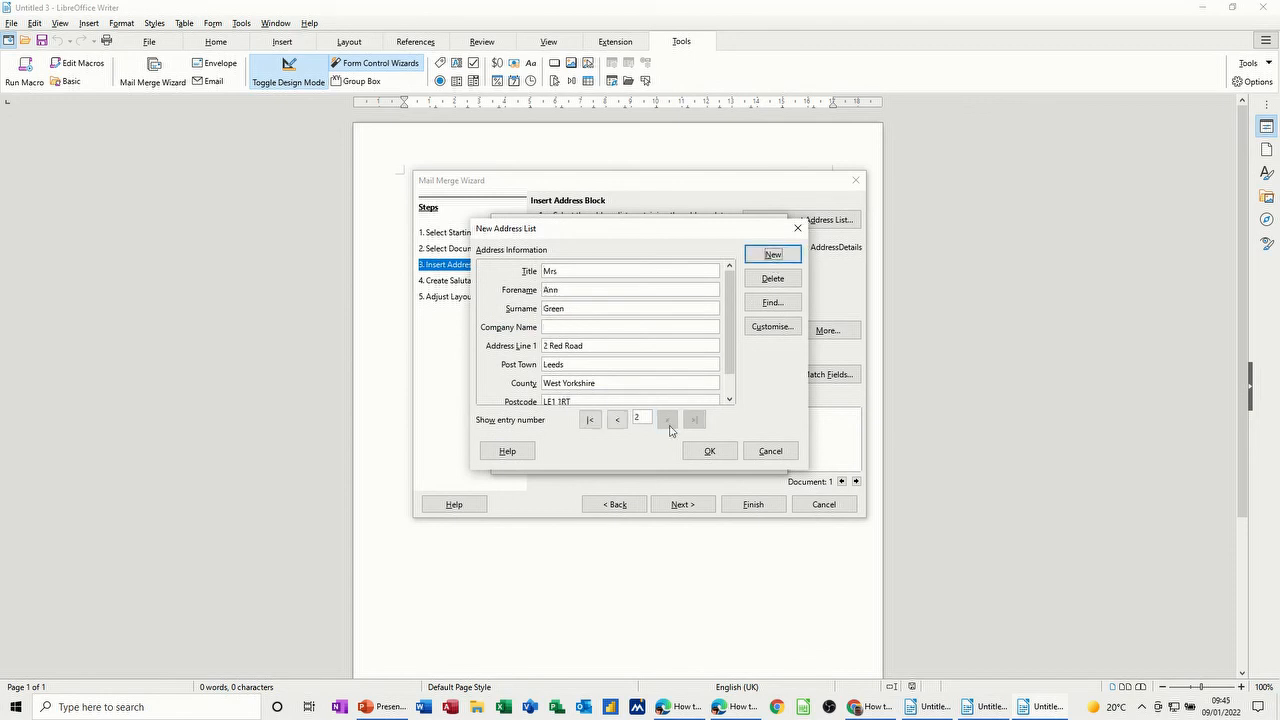
left_click(760, 451)
left_click(546, 317)
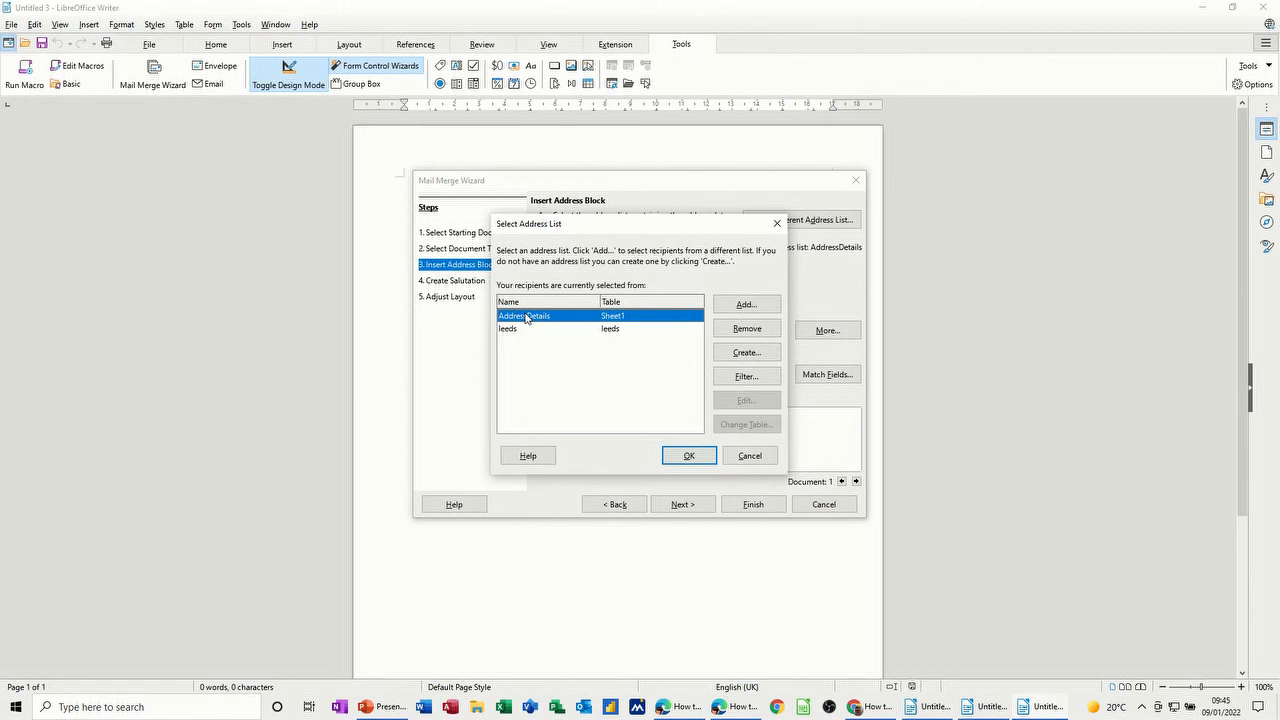
left_click(752, 458)
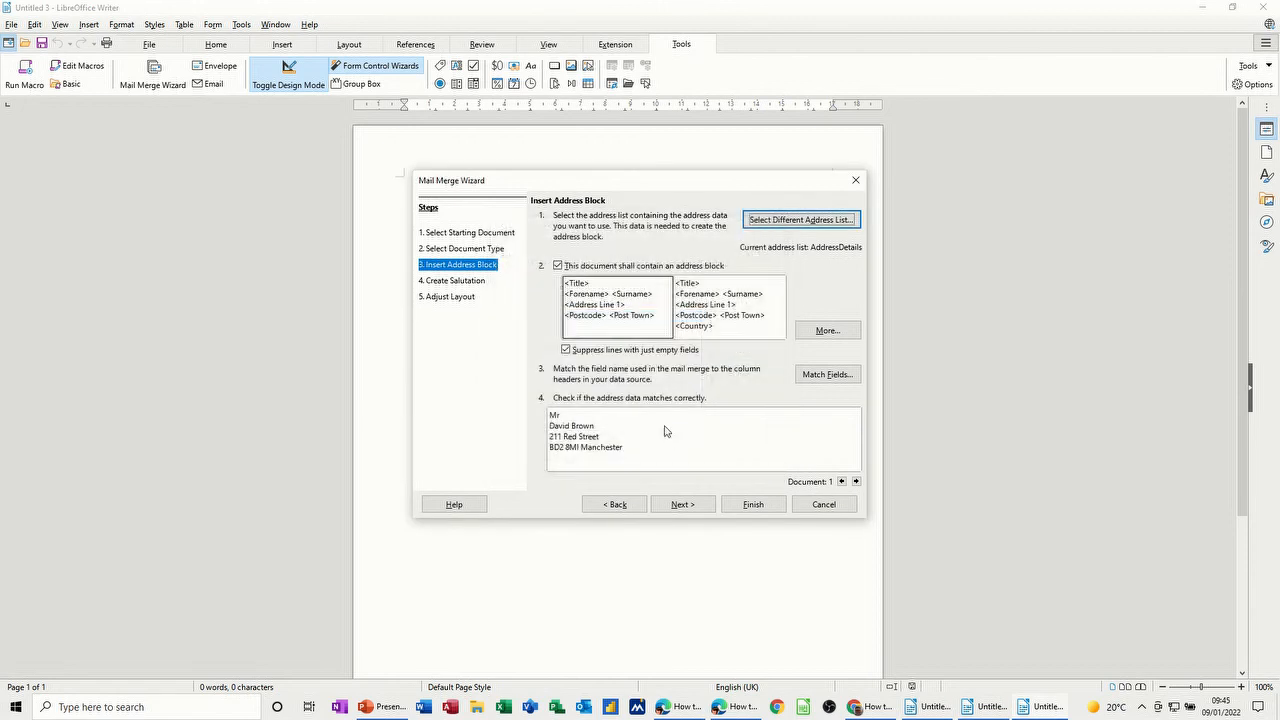